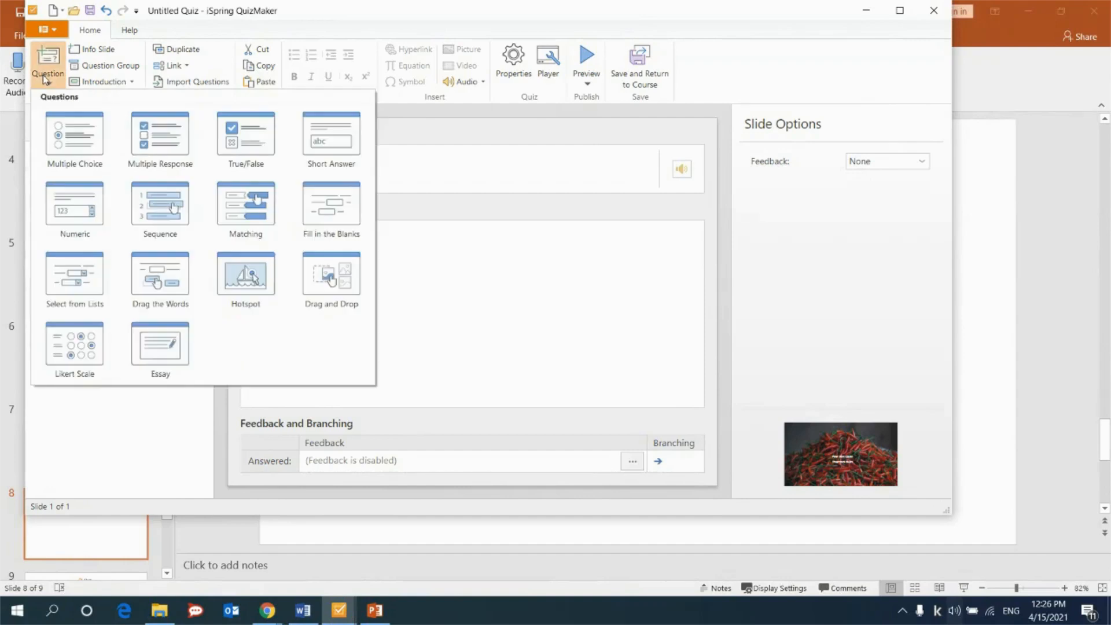
# Add a Drag and Drop question and paste the first aid kit, water bottle, wine, bandage, ice and oil pictures onto its slide.
pyautogui.click(325, 307)
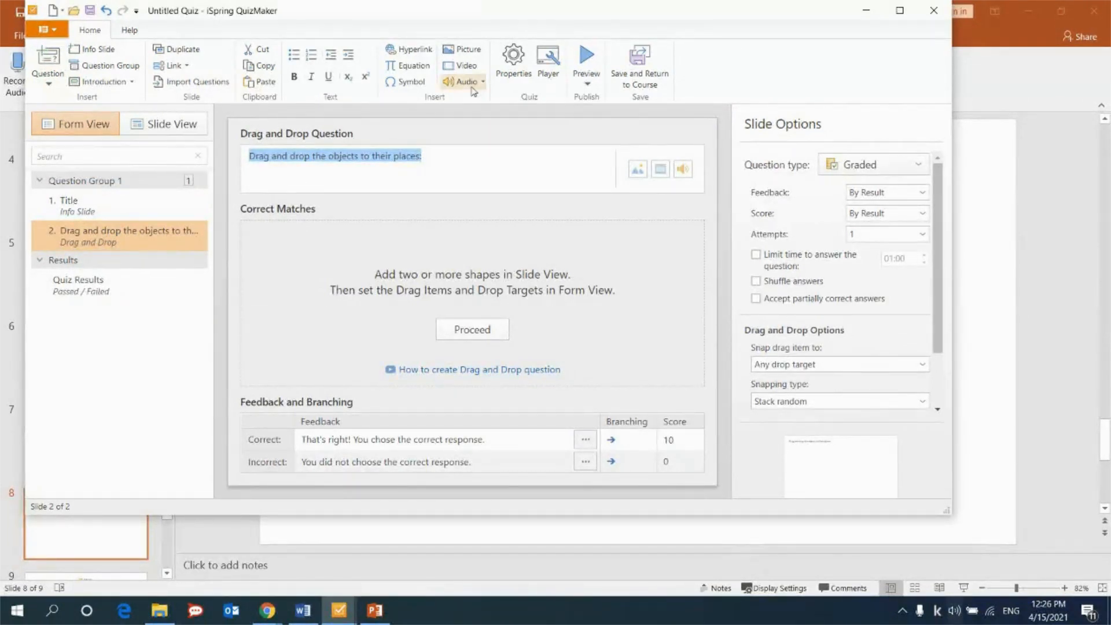
pyautogui.click(149, 127)
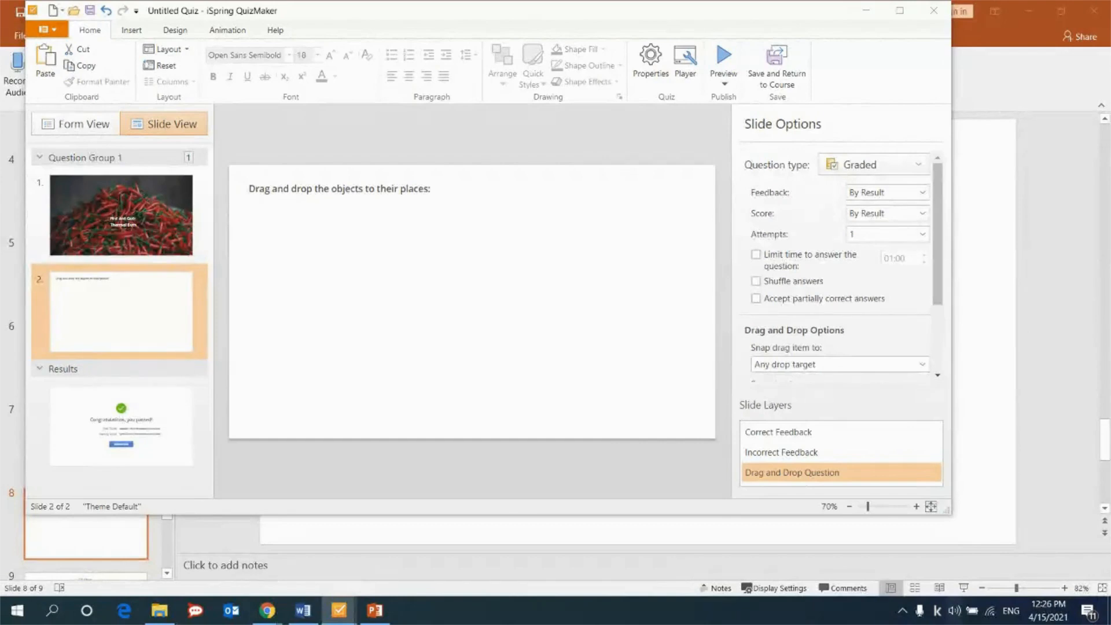
pyautogui.click(508, 277)
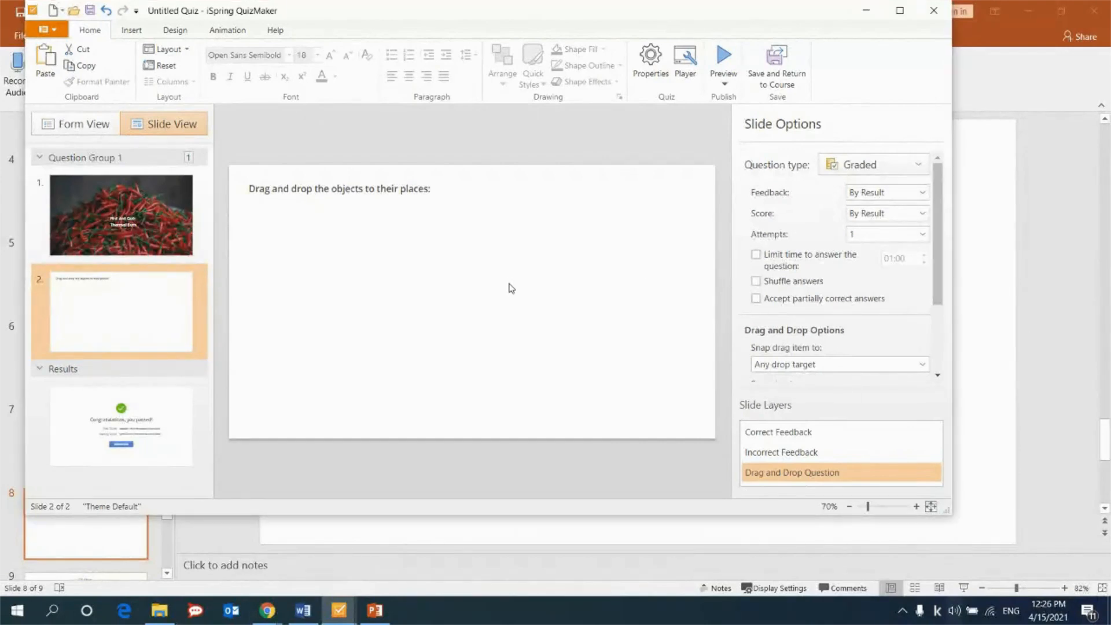
pyautogui.hotkey('ctrl', 'v')
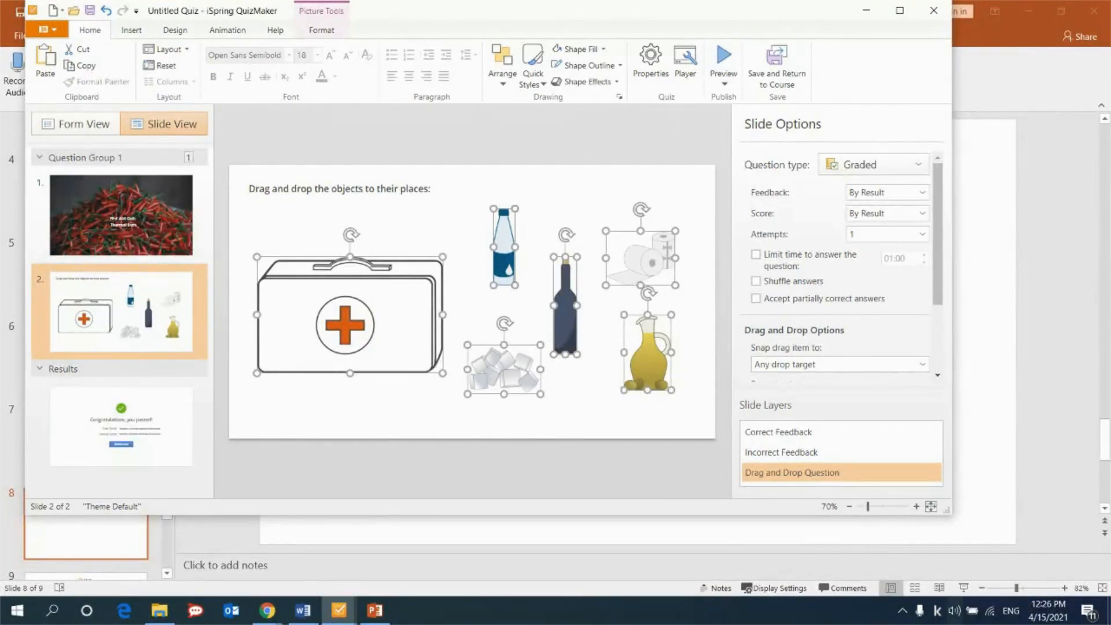
pyautogui.hotkey('alt', 'Tab')
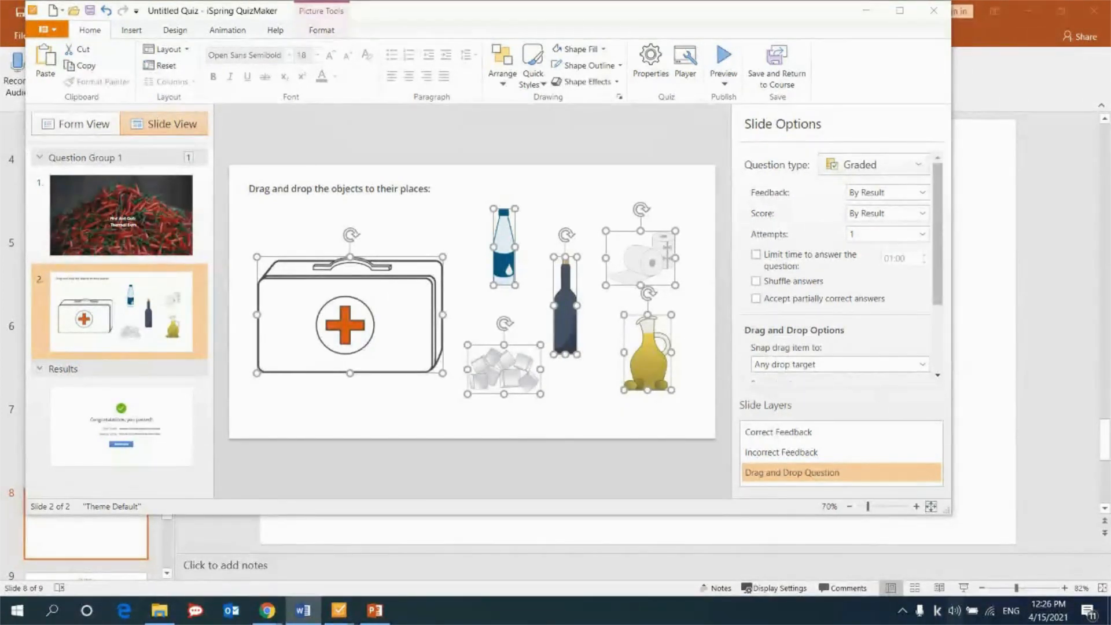
pyautogui.moveTo(939, 265); pyautogui.dragTo(936, 309)
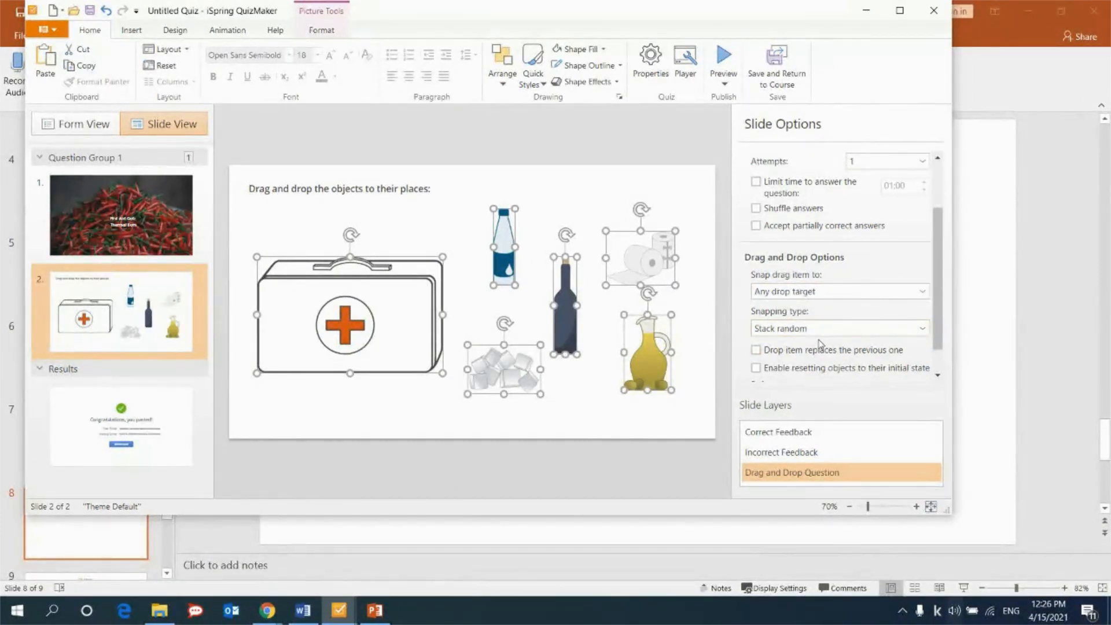
# Add "bottle with water" and "bandage" as drag items in the question's correct matches.
pyautogui.click(96, 131)
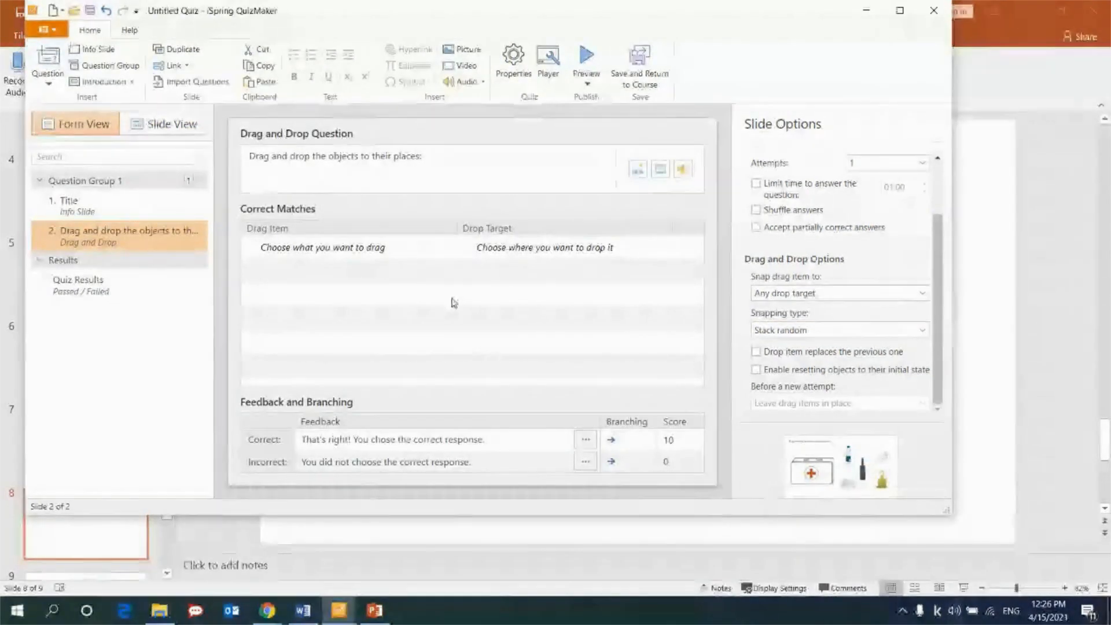
pyautogui.click(409, 248)
pyautogui.click(358, 248)
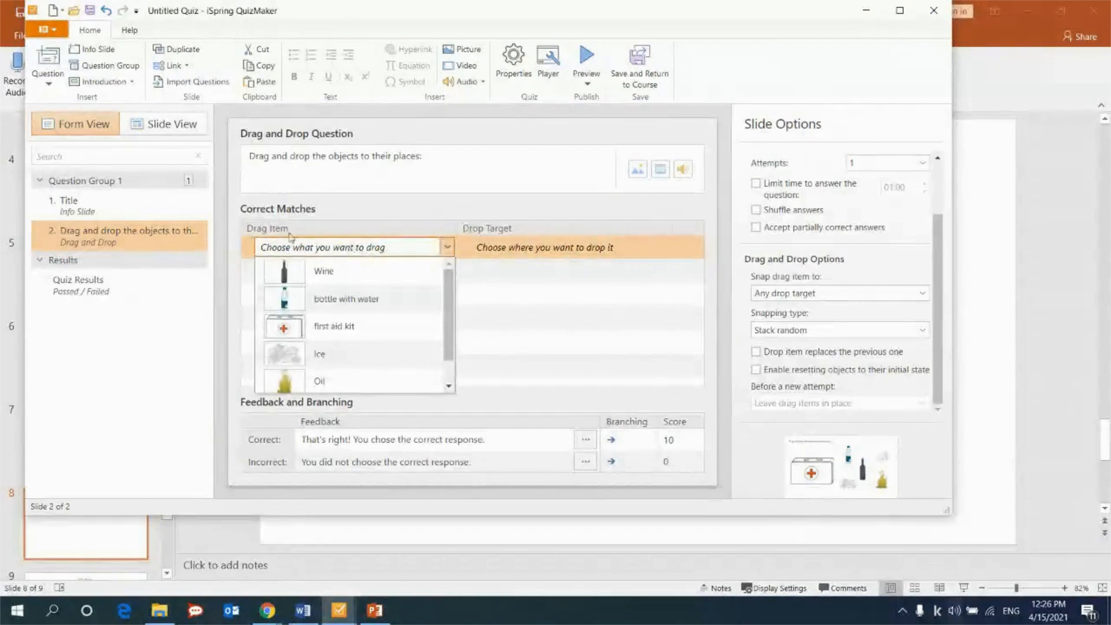
pyautogui.click(348, 300)
pyautogui.click(336, 283)
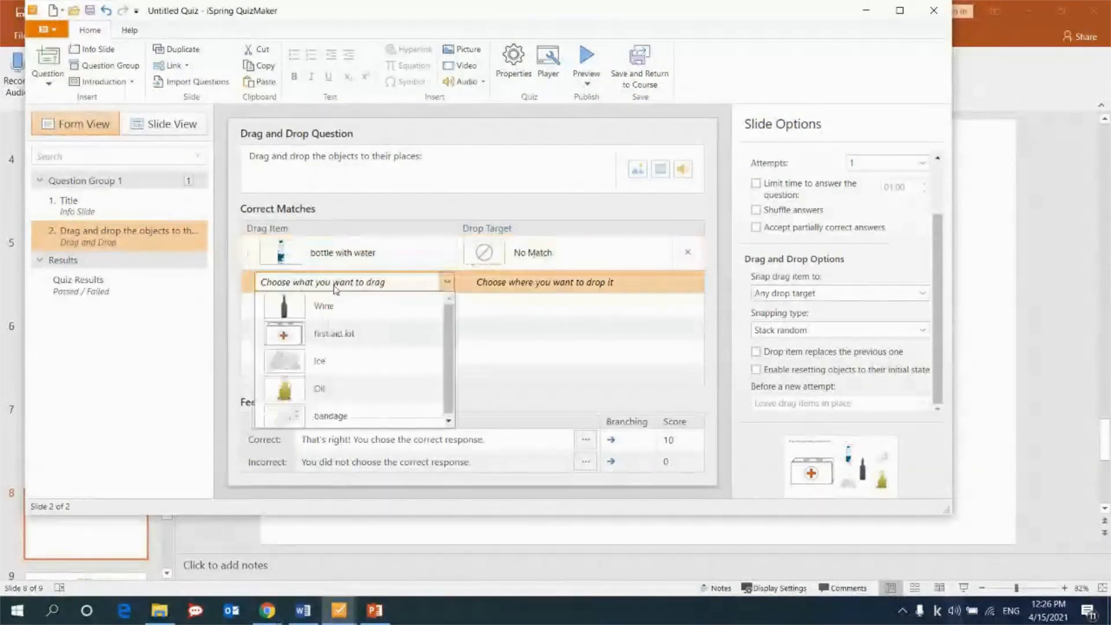
pyautogui.click(355, 415)
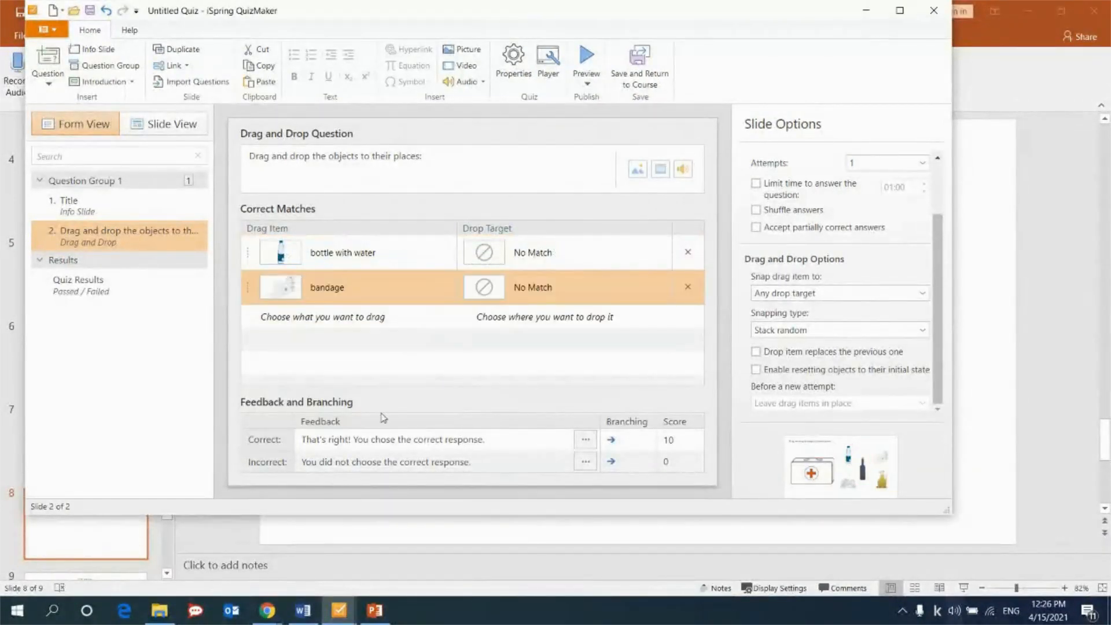
# Set "first aid kit" as the drop target for both the bottle with water and the bandage.
pyautogui.click(564, 252)
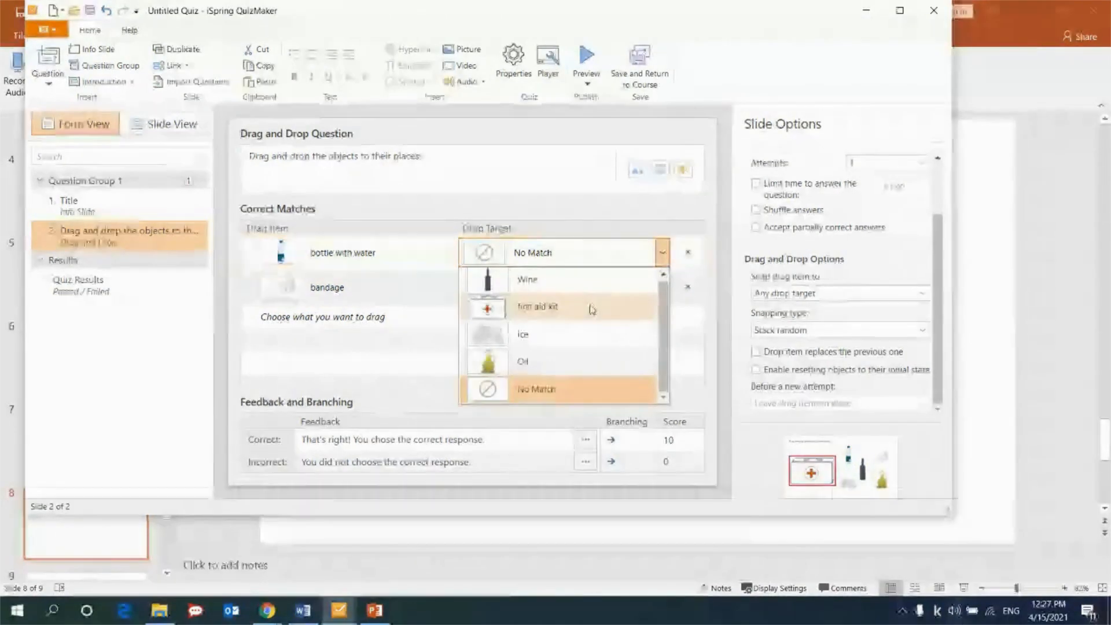
pyautogui.click(592, 309)
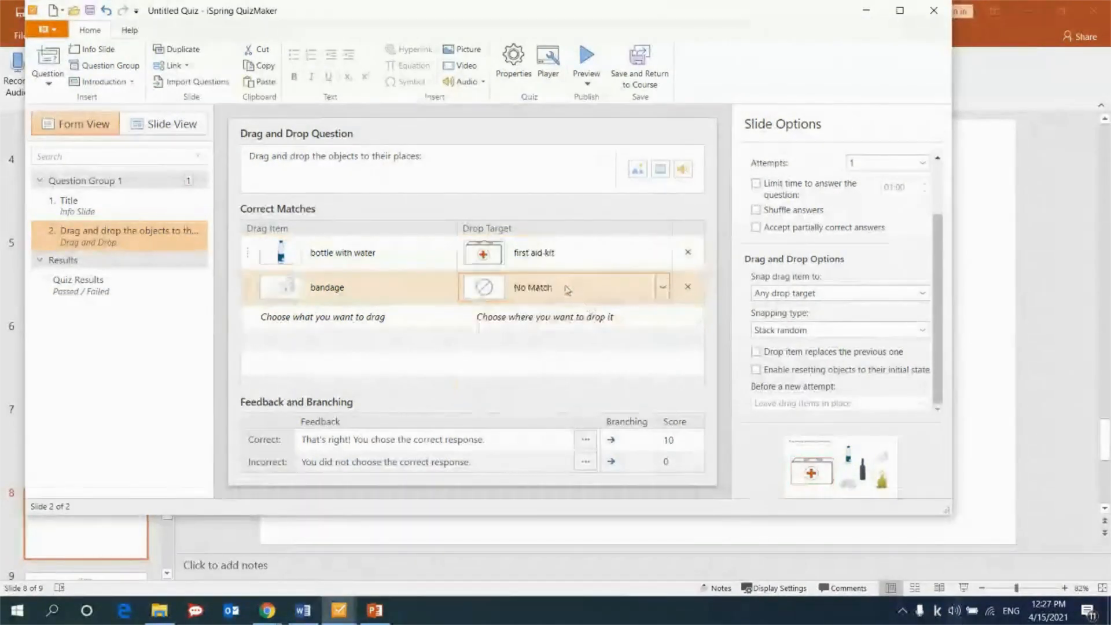
pyautogui.click(564, 287)
pyautogui.click(564, 341)
# Add Wine, Ice and Oil as further drag items, leaving their drop targets at No Match.
pyautogui.click(322, 326)
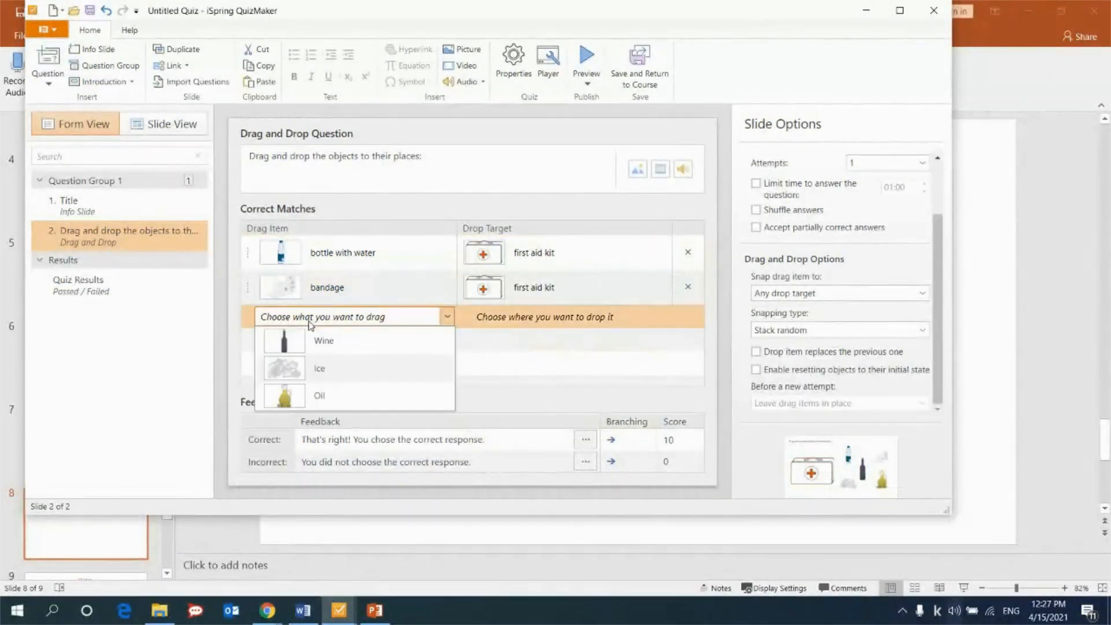
pyautogui.click(325, 345)
pyautogui.click(326, 352)
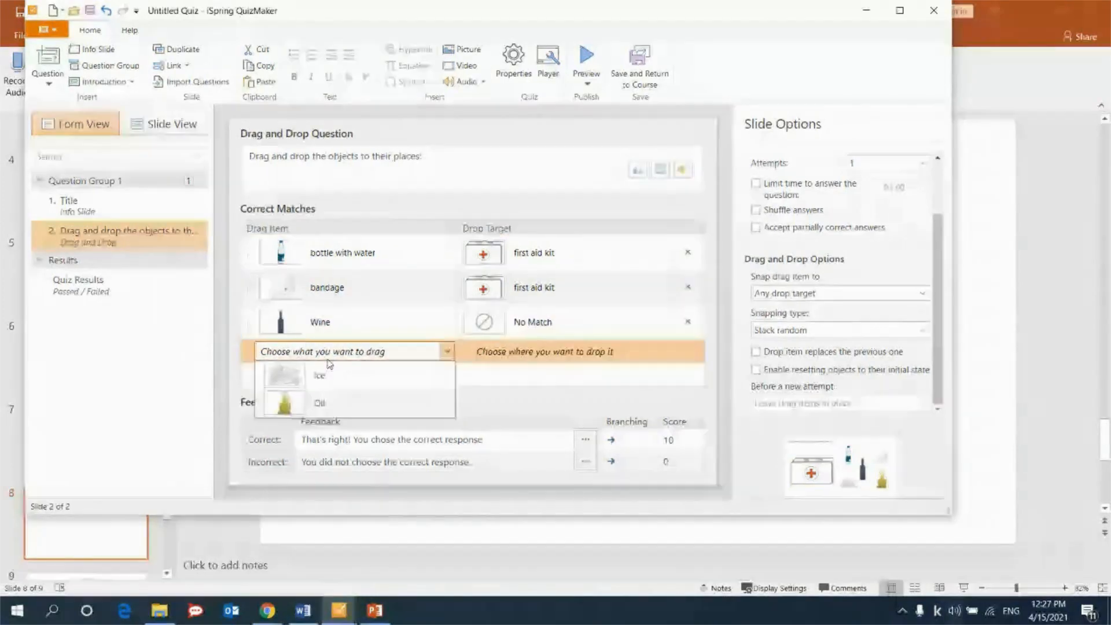
pyautogui.click(324, 372)
pyautogui.click(335, 374)
pyautogui.click(320, 399)
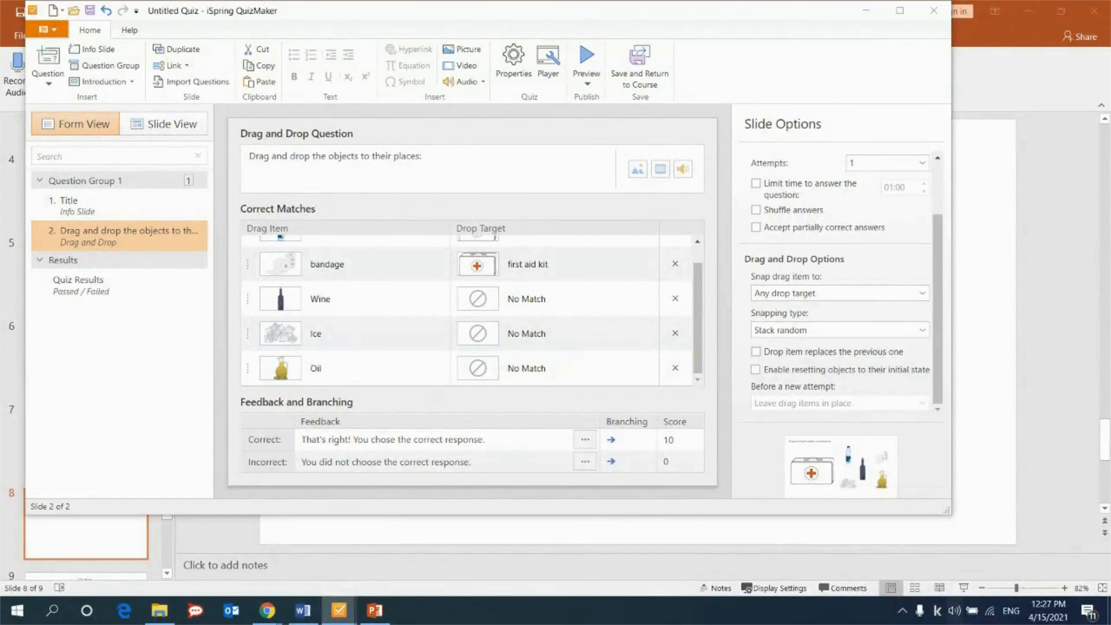
# Replace the question text with "Move the items that are appropriate for treating a burn to the first aid kit:" in bold.
pyautogui.click(446, 158)
pyautogui.tripleClick(446, 158)
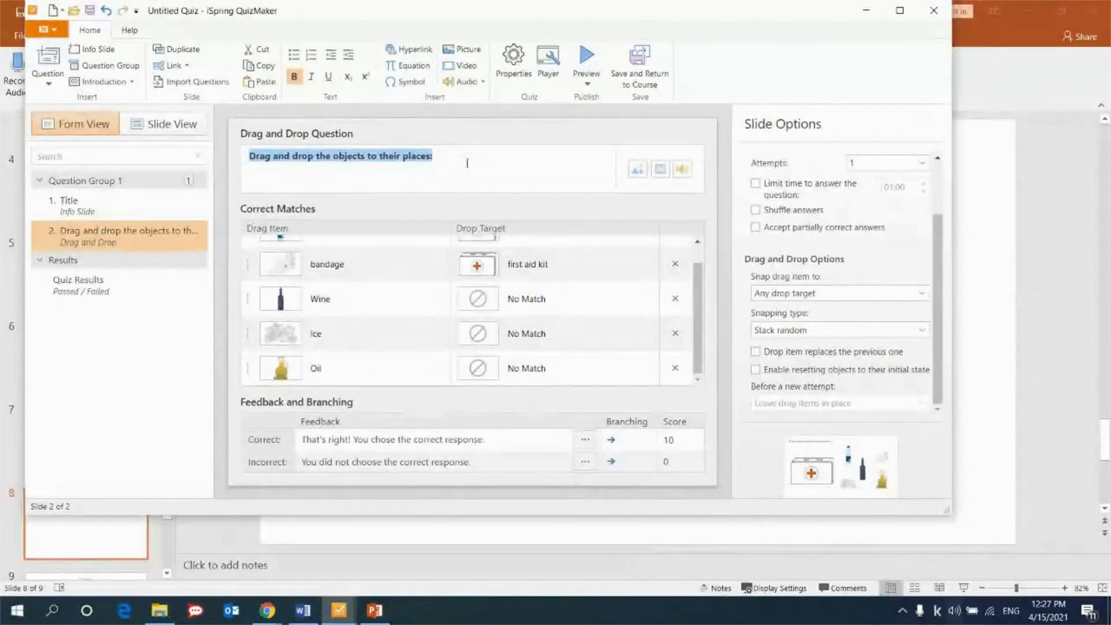
pyautogui.click(432, 156)
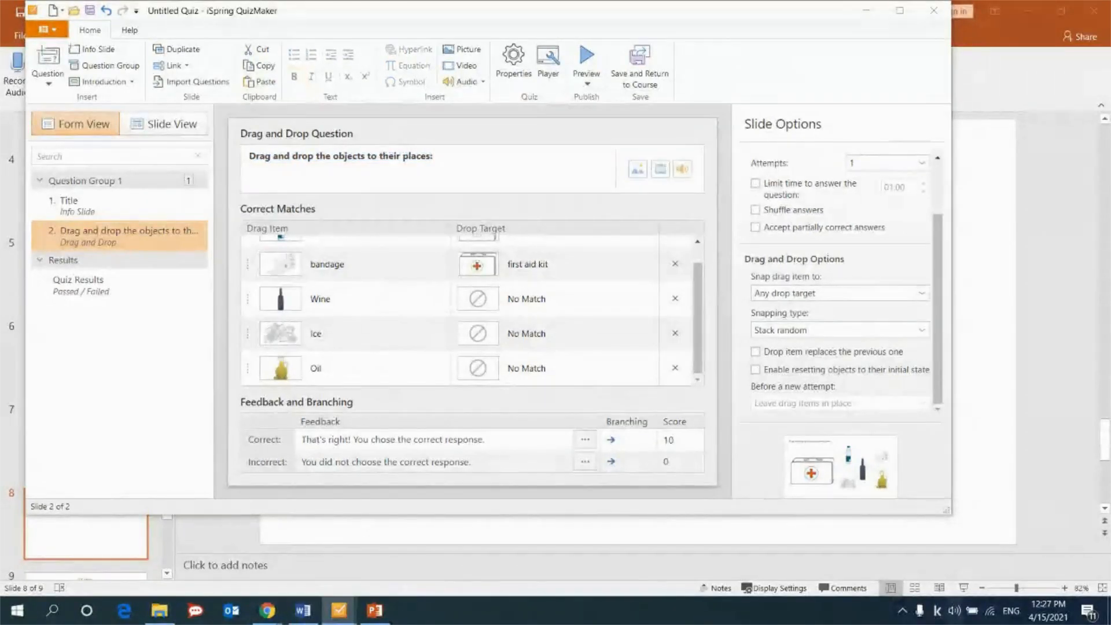
pyautogui.tripleClick(466, 166)
pyautogui.write('Move the items that are appropriate for treating a burn to the first aid kit:')
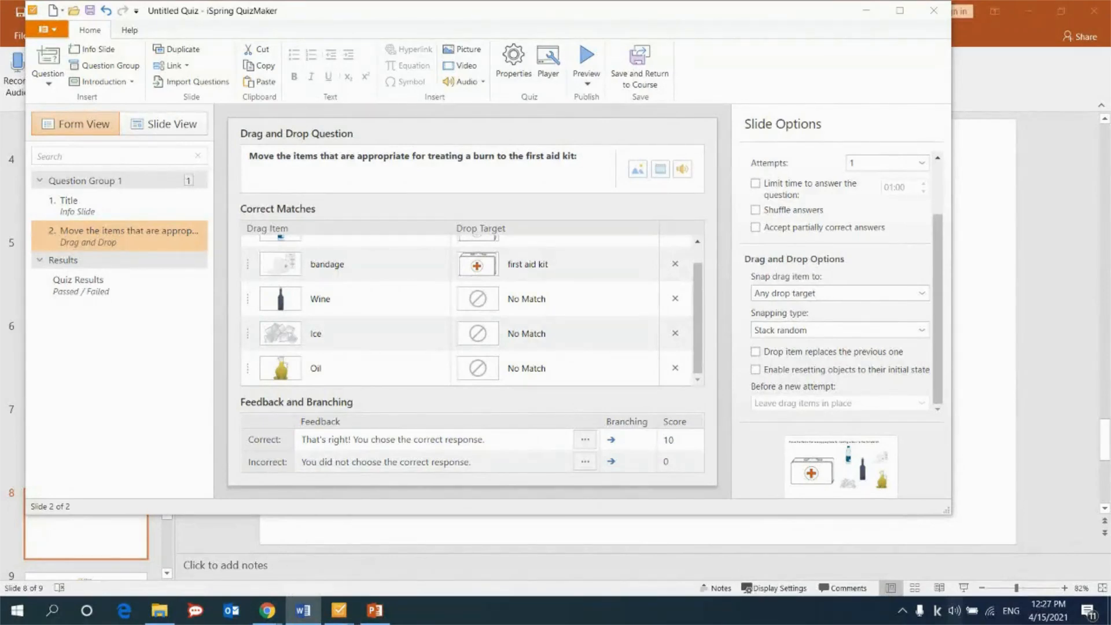
# Set the number of attempts for the drag and drop question to 3.
pyautogui.scroll(2, 842, 259)
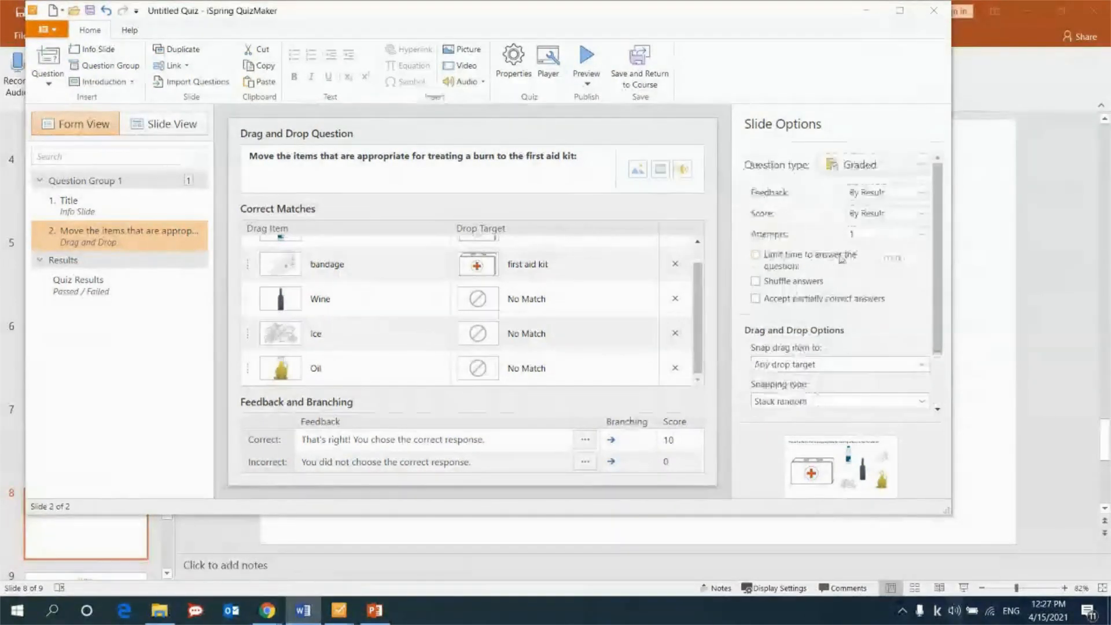
pyautogui.click(880, 234)
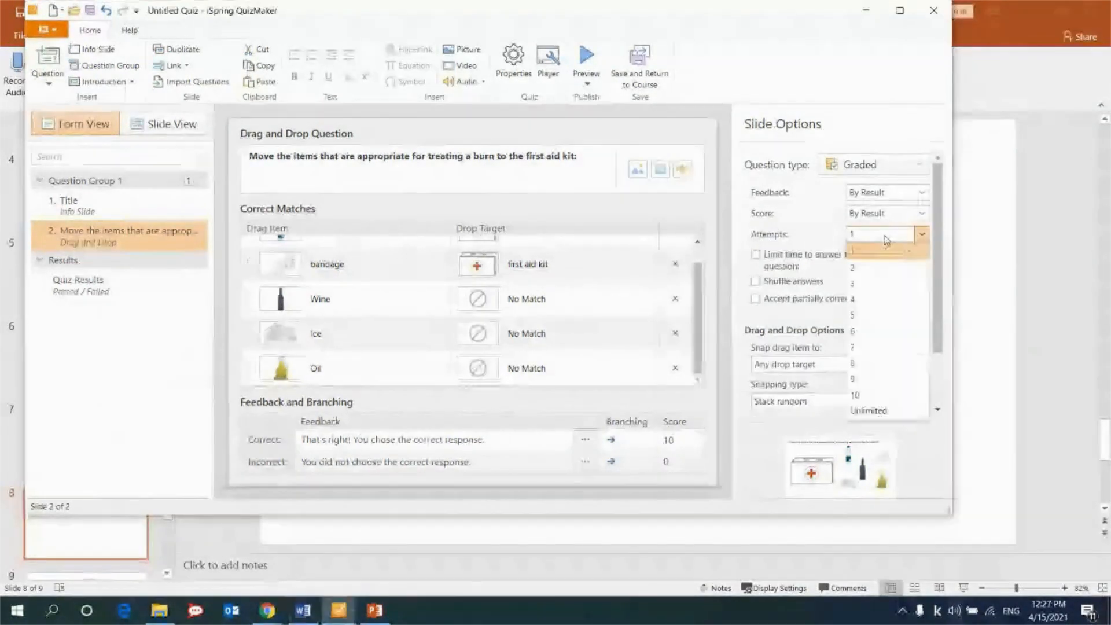
pyautogui.click(877, 283)
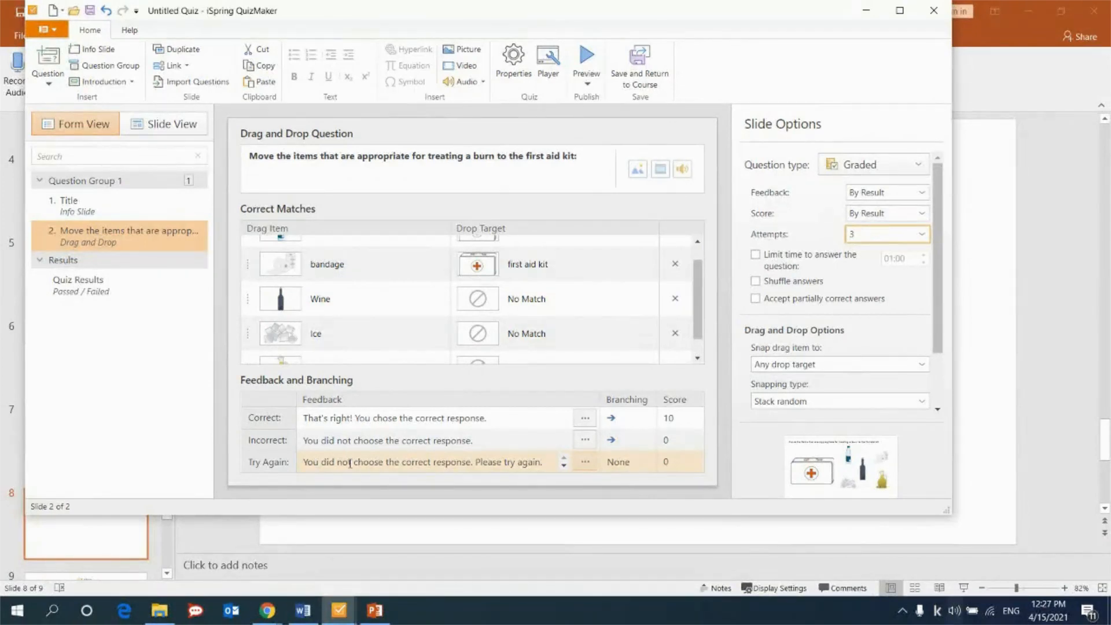
# Set the quiz-wide number of attempts to 3, apply score, restrictions, feedback display and feedback text to all questions, and save the properties.
pyautogui.click(512, 58)
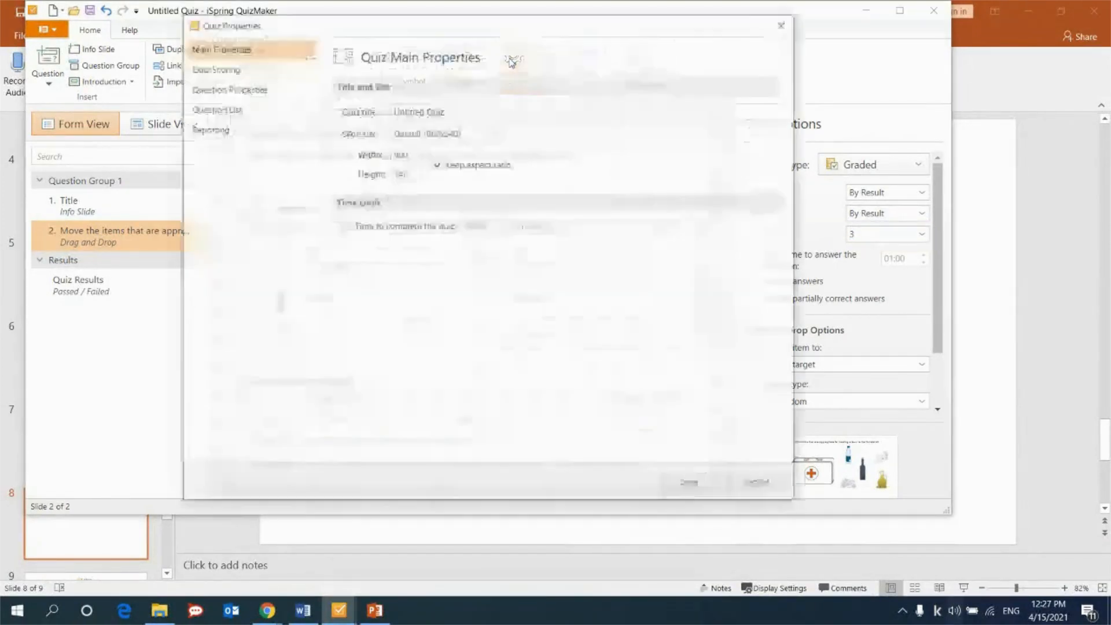
pyautogui.click(232, 91)
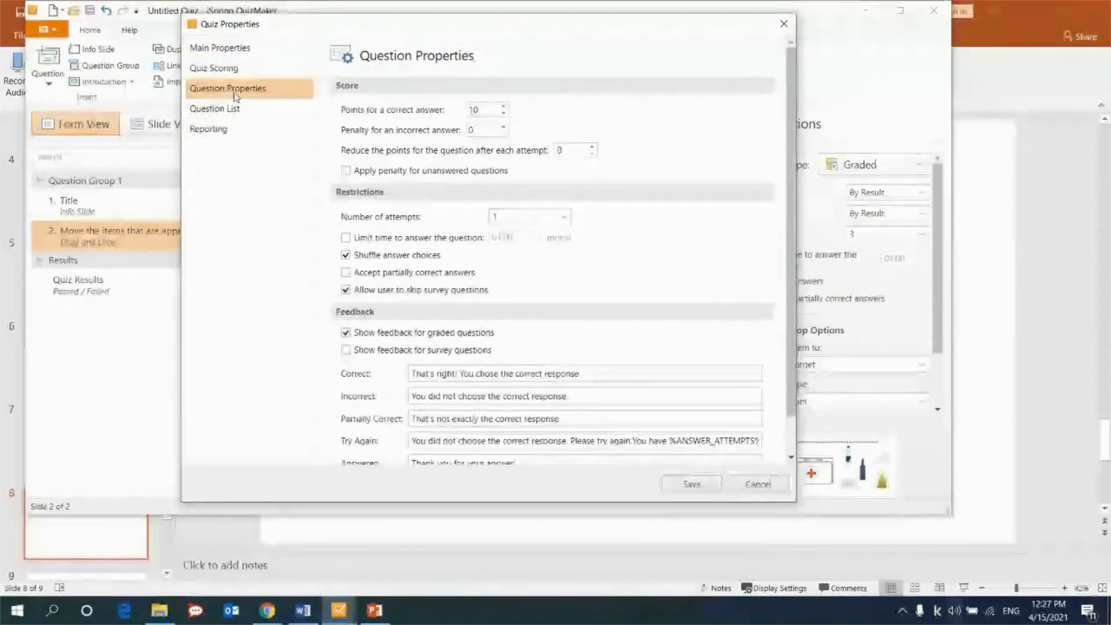
pyautogui.click(560, 216)
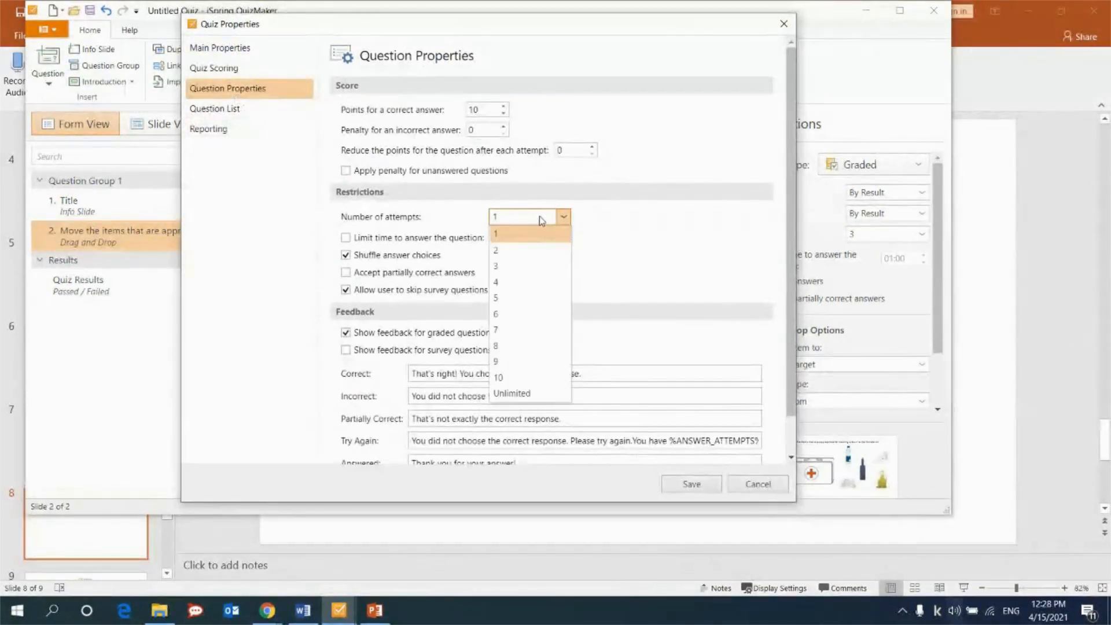
pyautogui.click(509, 265)
pyautogui.scroll(-1, 451, 440)
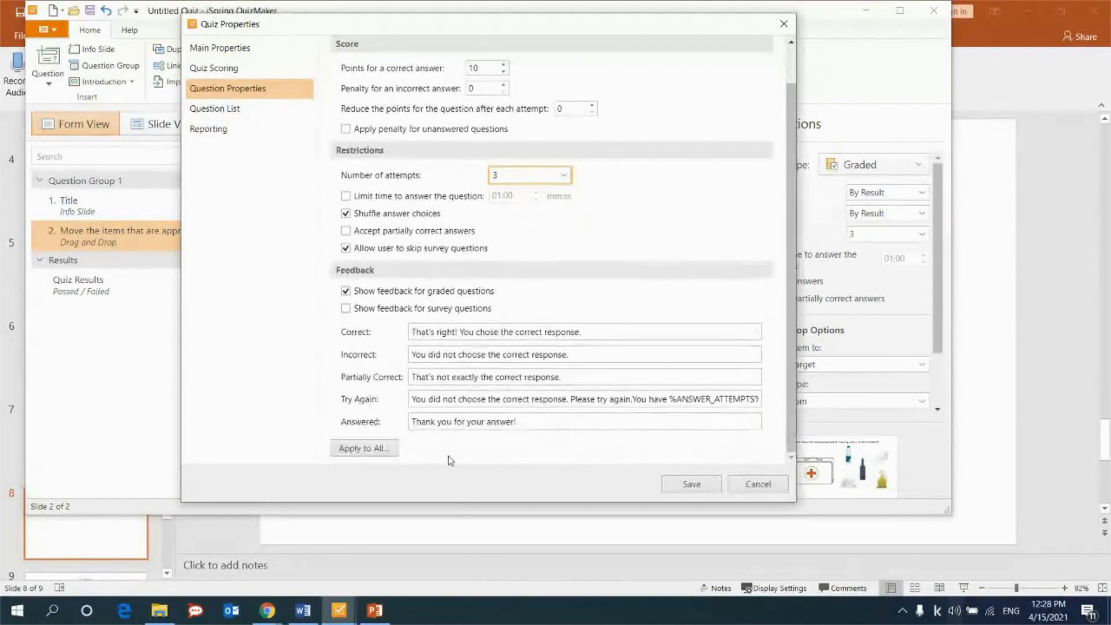
pyautogui.click(364, 450)
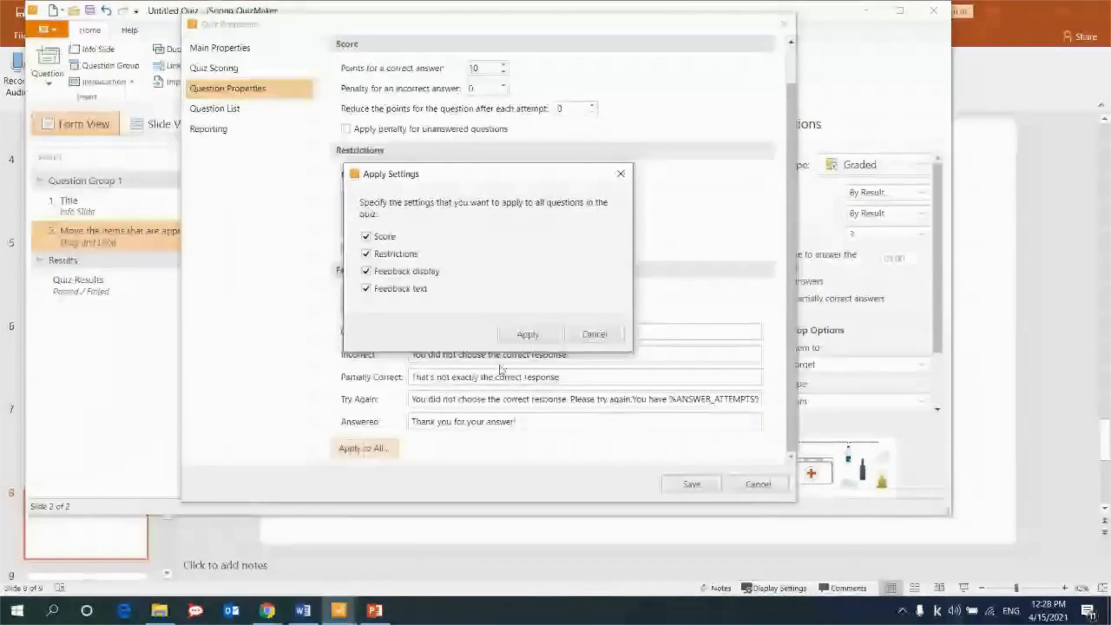
pyautogui.click(520, 338)
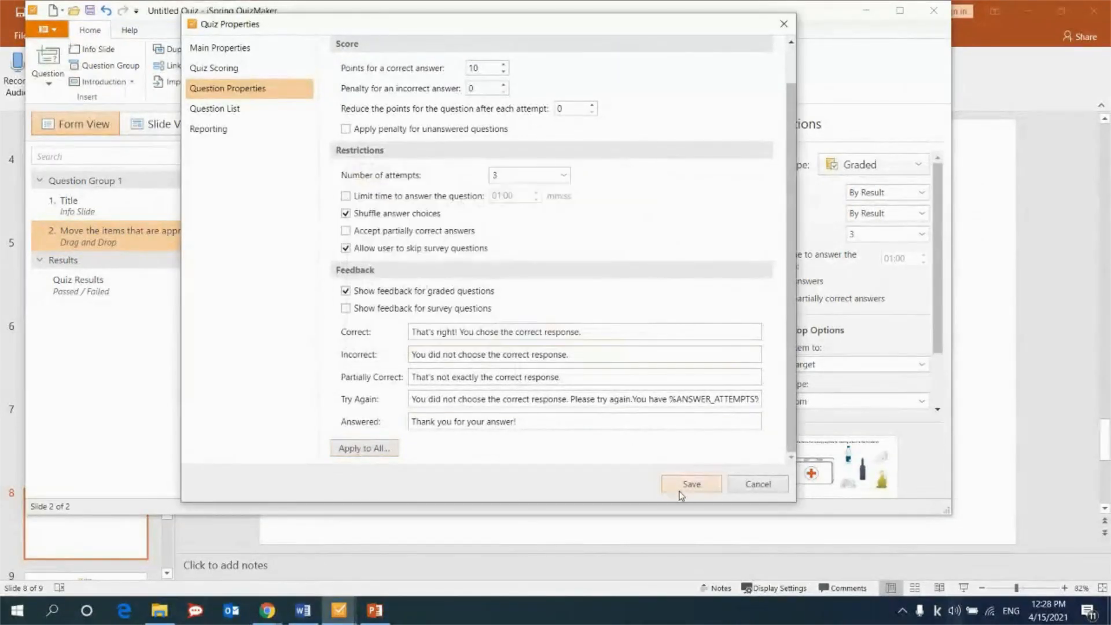
pyautogui.click(687, 484)
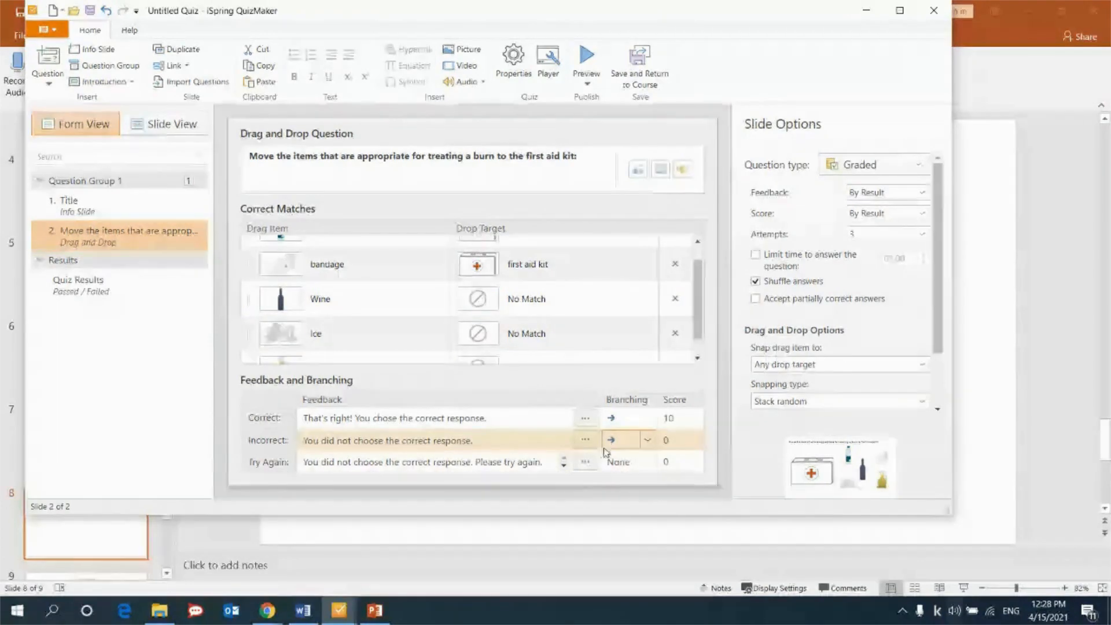
# Replace the Incorrect feedback with "Remember: In case of a burn, do not give alcohol, place ice, oil, butter, or honey on the burned area!".
pyautogui.click(585, 439)
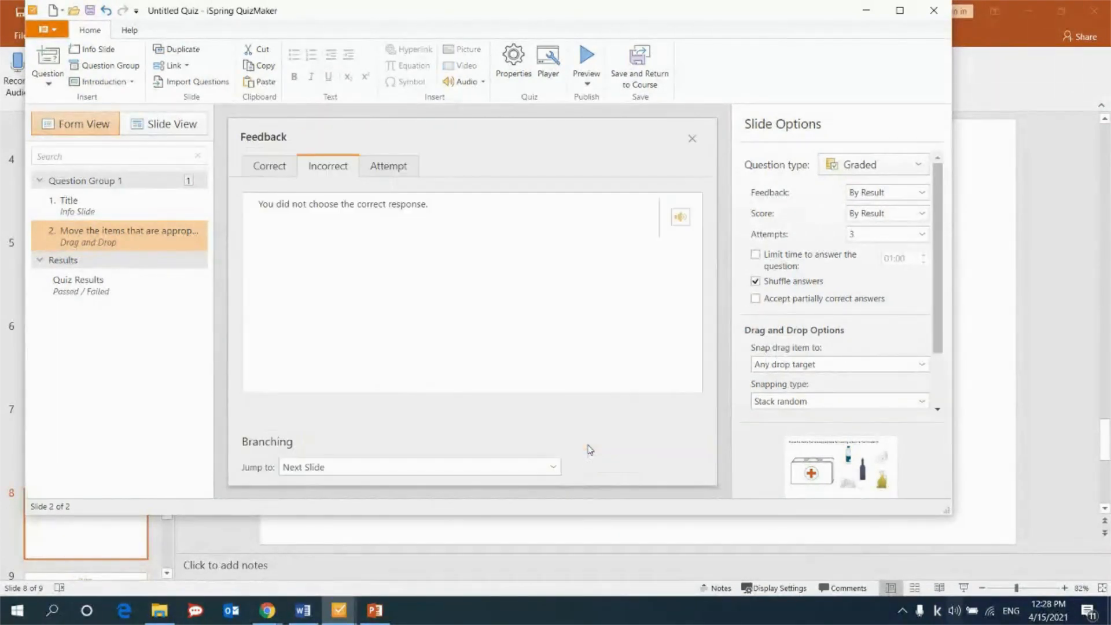
pyautogui.hotkey('ctrl', 'a')
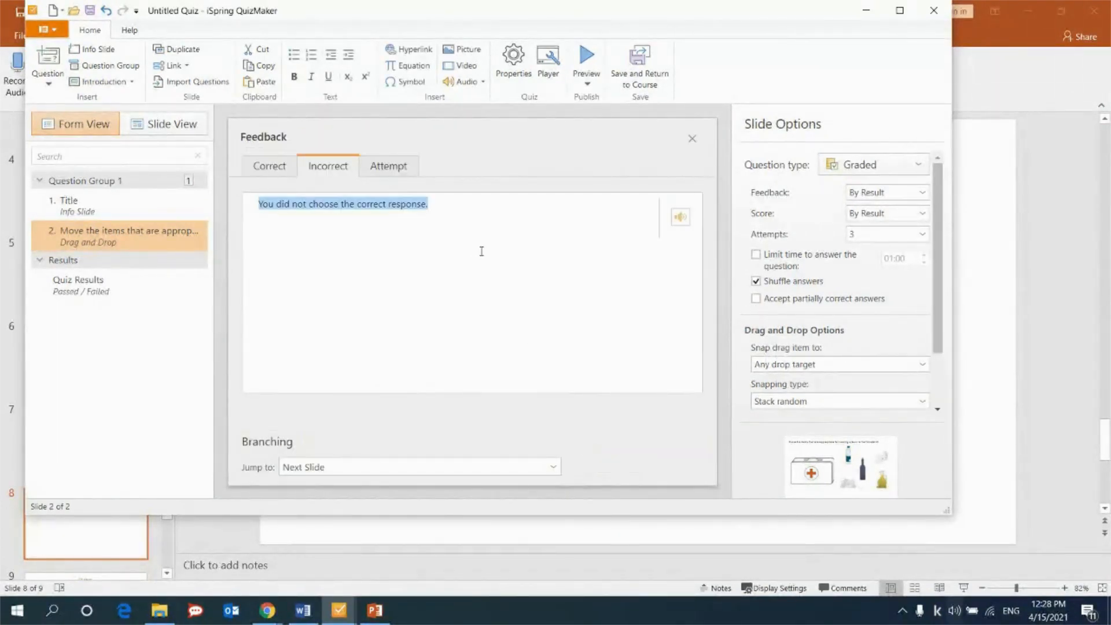
pyautogui.press('BackSpace')
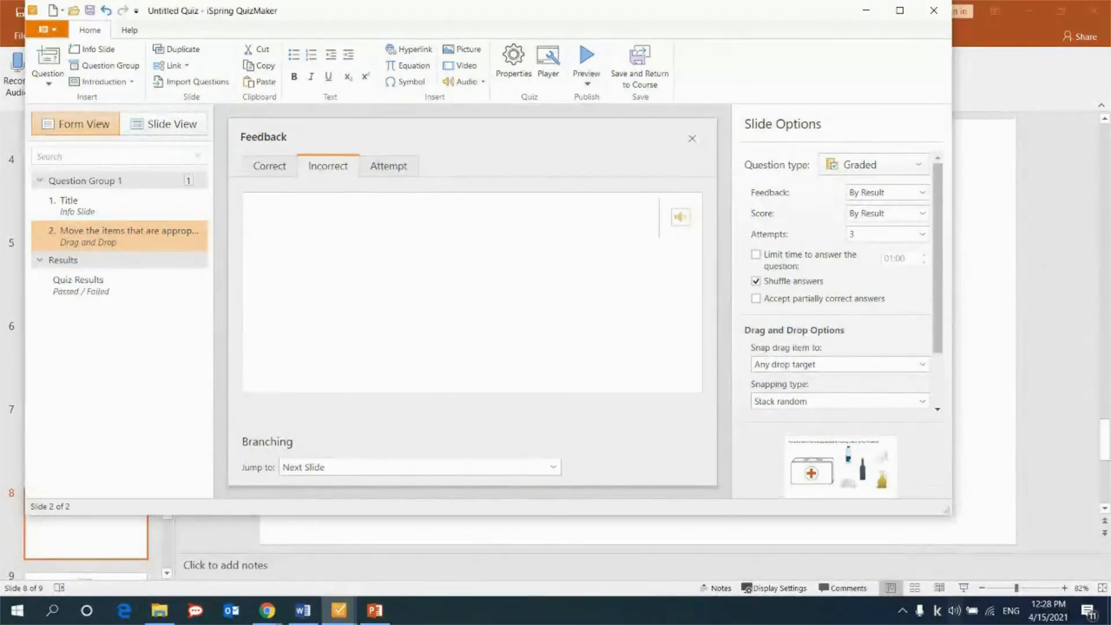
pyautogui.hotkey('alt', 'Tab')
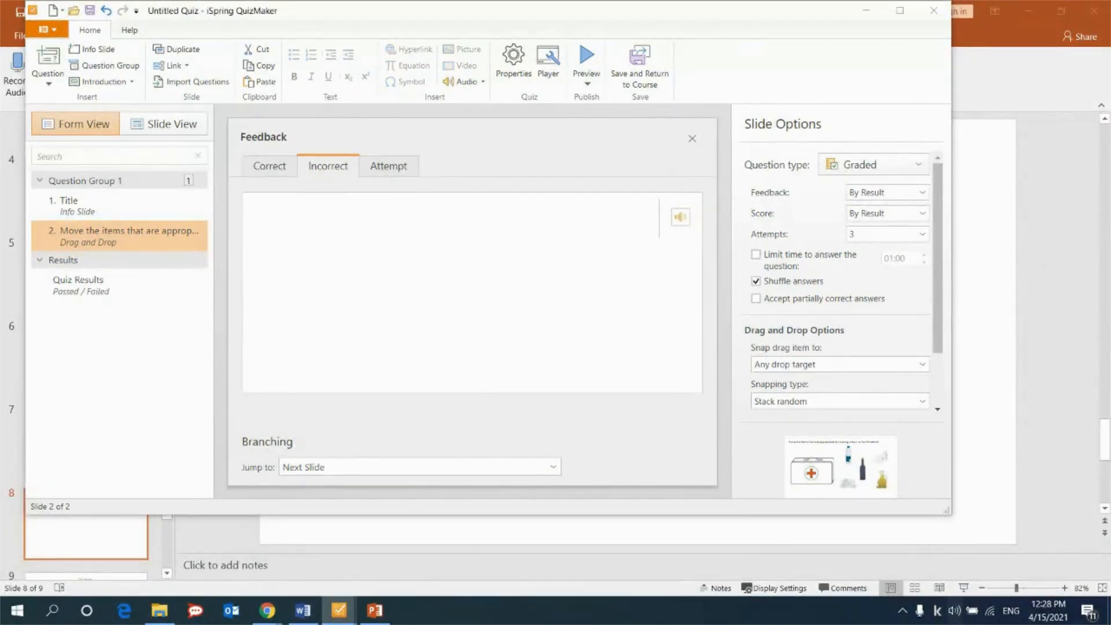
pyautogui.click(375, 276)
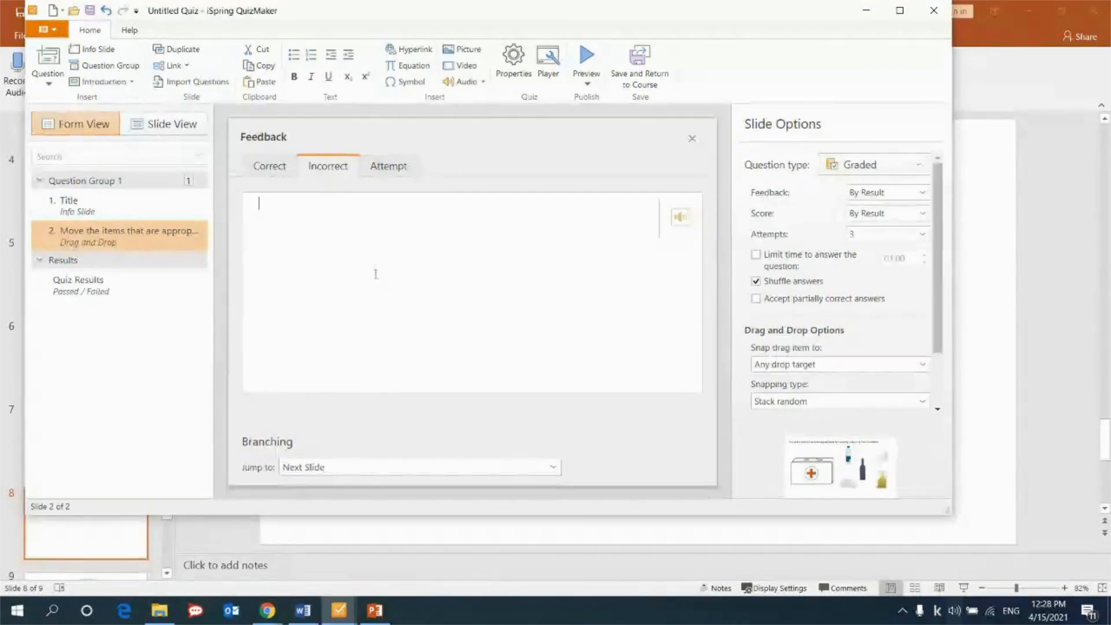
pyautogui.write('Remember: In case of a burn, do not give alcohol, place ice, oil, butter, or honey on the burned area!')
pyautogui.press('BackSpace')
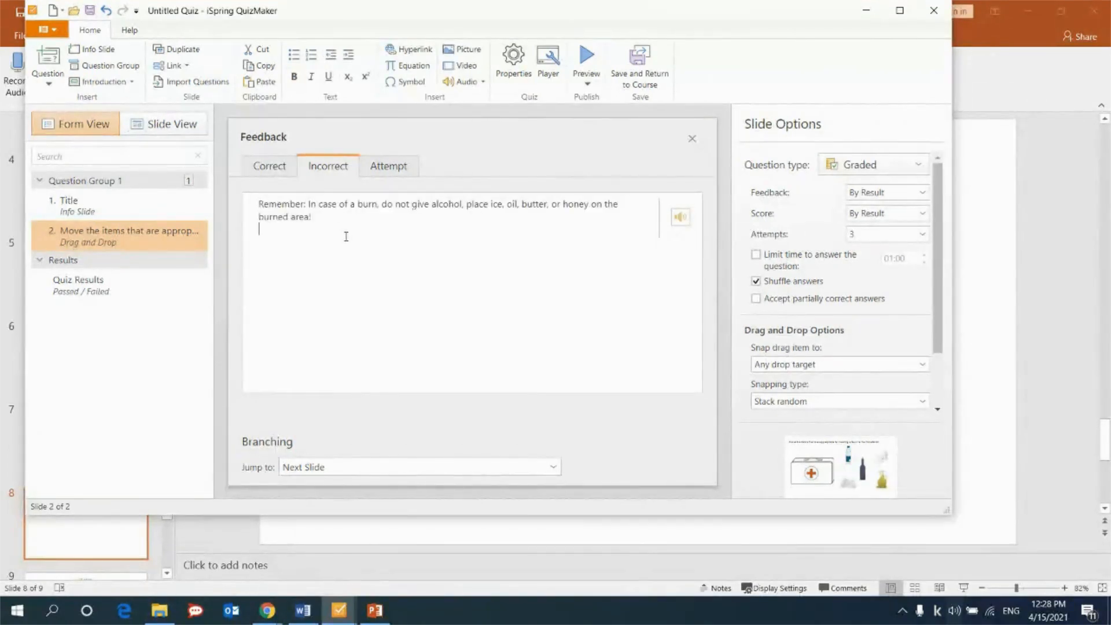
# Replace the Attempt feedback with the same burn reminder as the Incorrect feedback, followed by "Now try to complete the task again!" in bold.
pyautogui.click(387, 166)
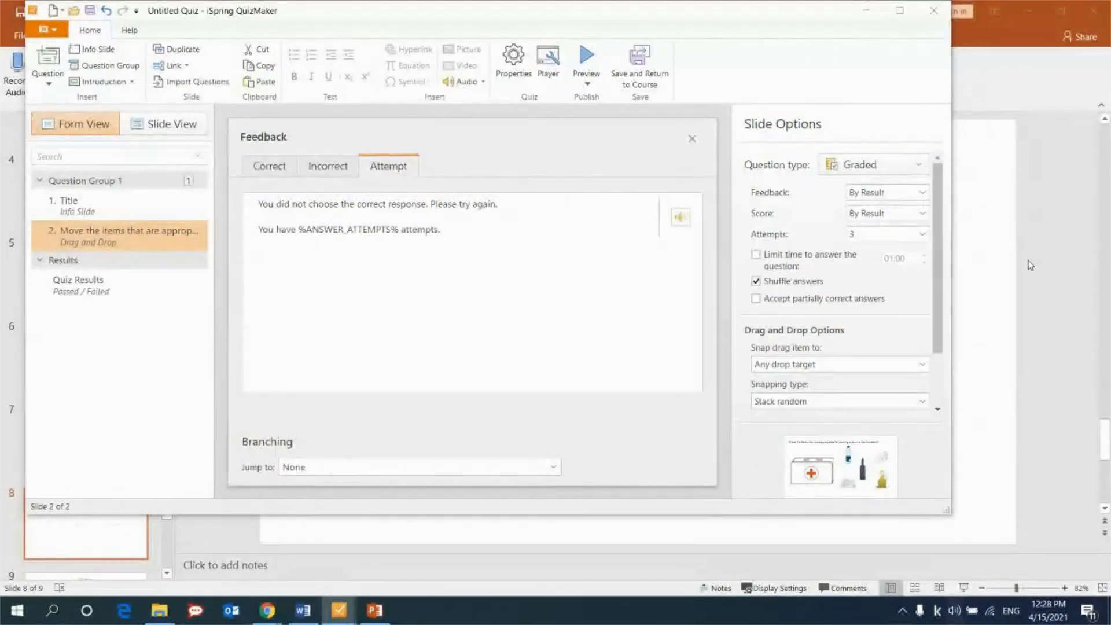
pyautogui.click(360, 225)
pyautogui.hotkey('ctrl', 'a')
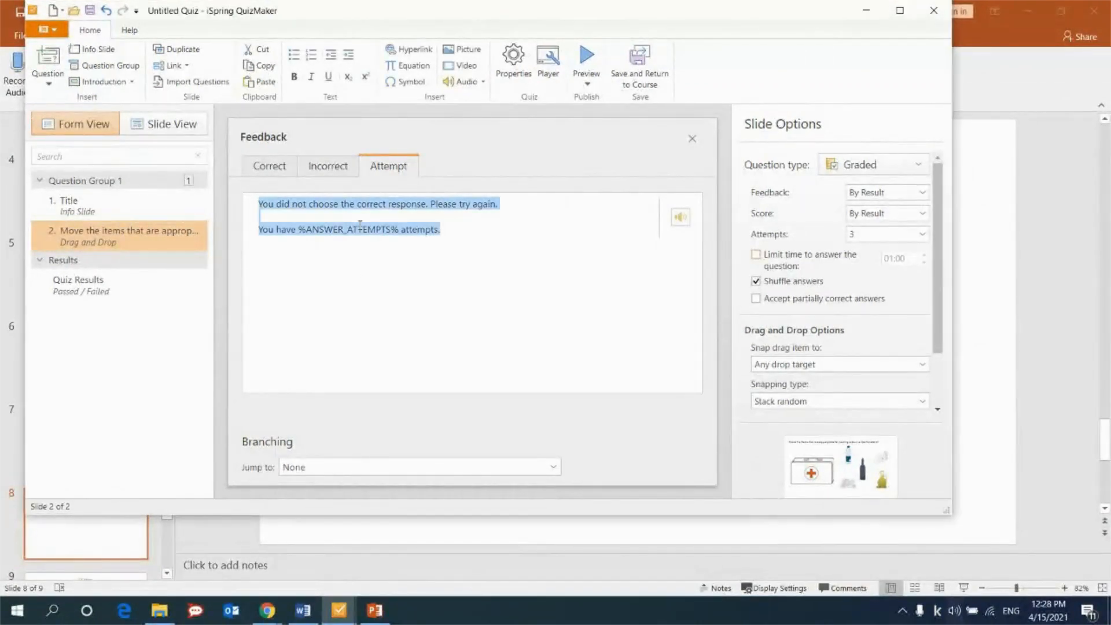
pyautogui.write('Remember: In case of a burn, do not give alcohol, place ice, oil, butter, or honey on the burned area!  Now try to complete the task again!')
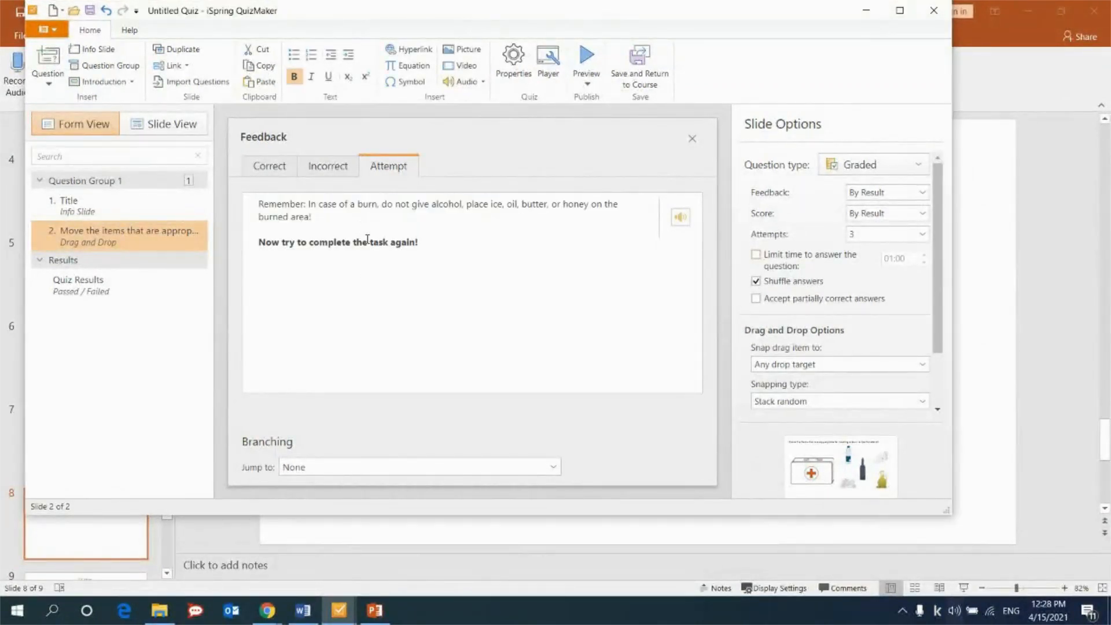
pyautogui.click(322, 172)
pyautogui.click(388, 174)
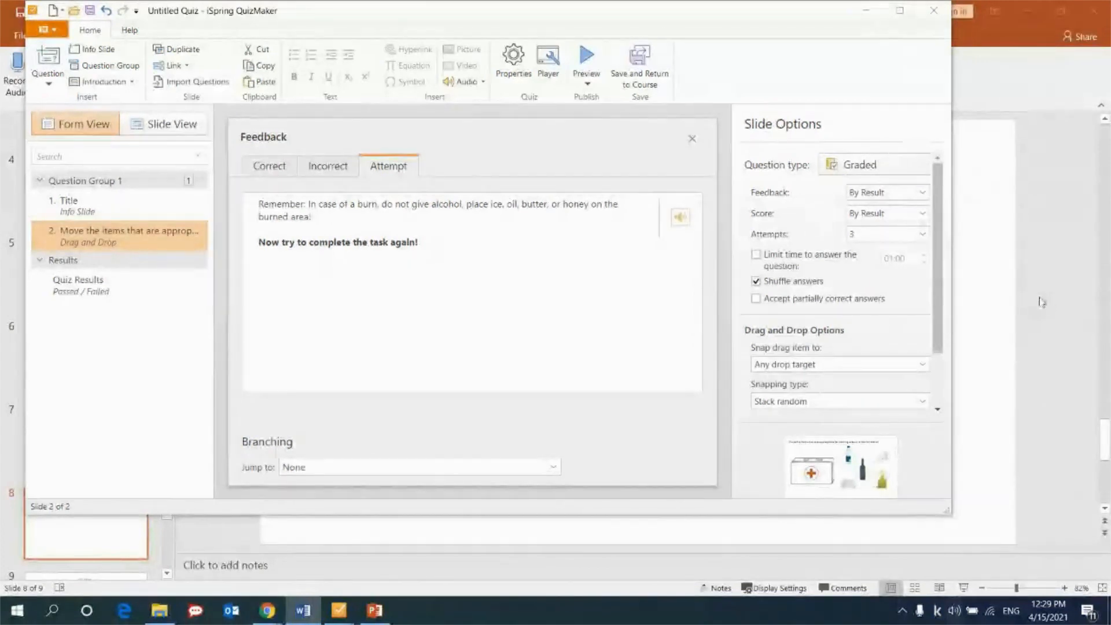
# Apply the built-in Light Brown Abstract theme to the quiz slides.
pyautogui.click(142, 133)
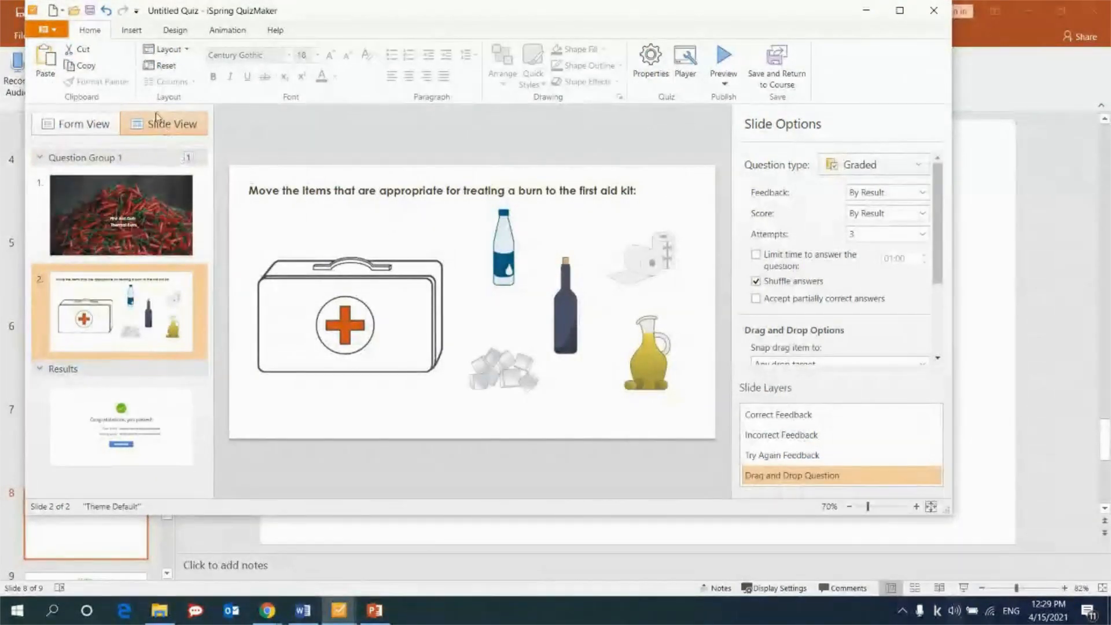
pyautogui.click(132, 31)
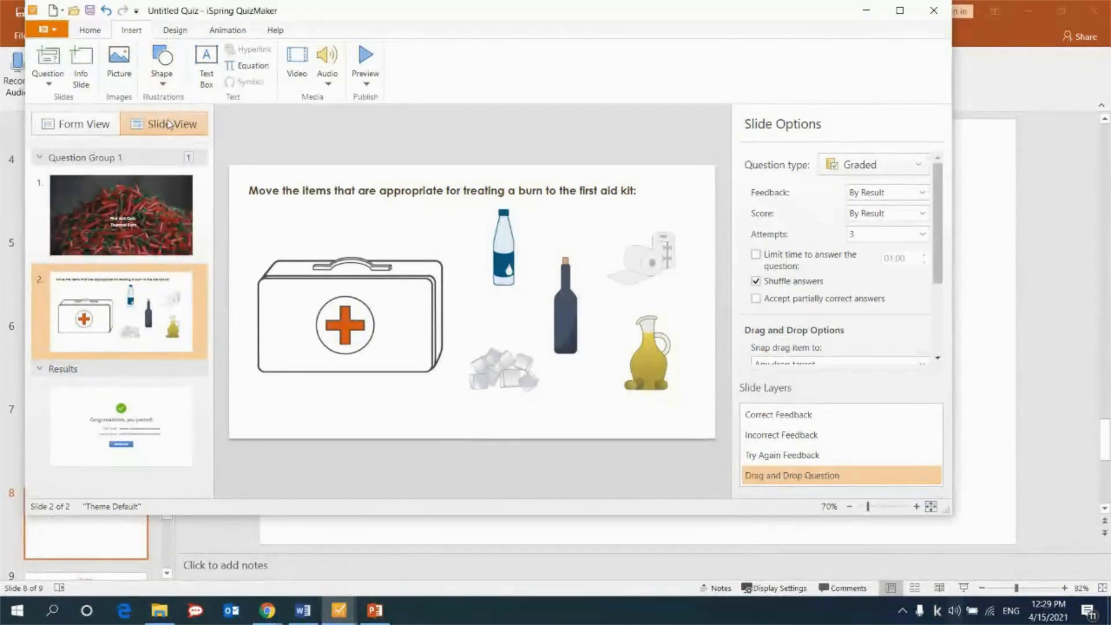
pyautogui.click(177, 32)
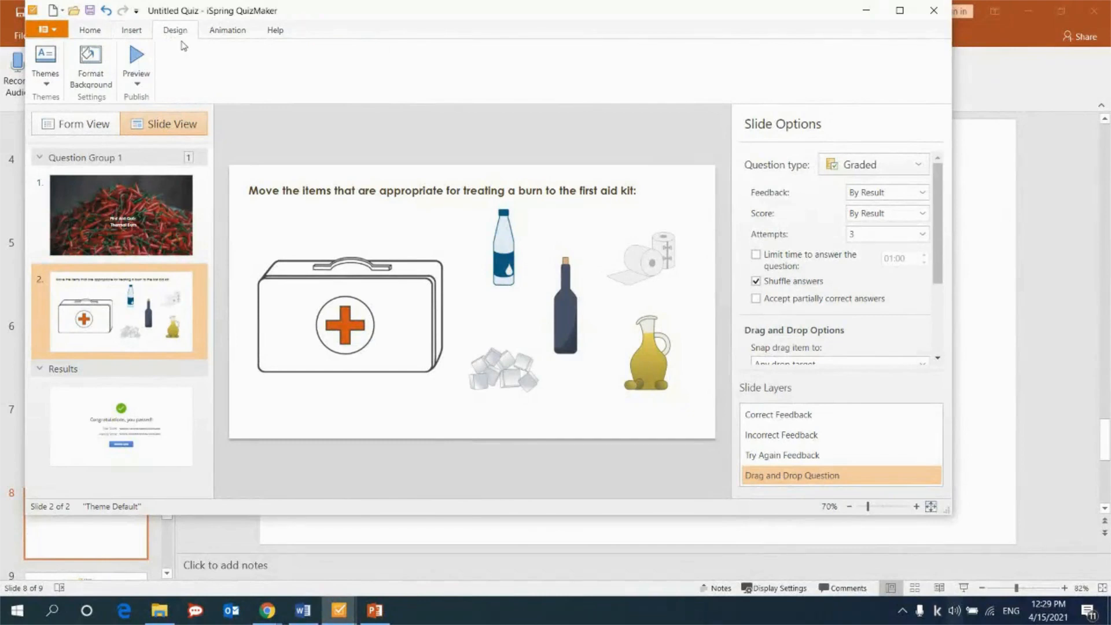
pyautogui.click(47, 86)
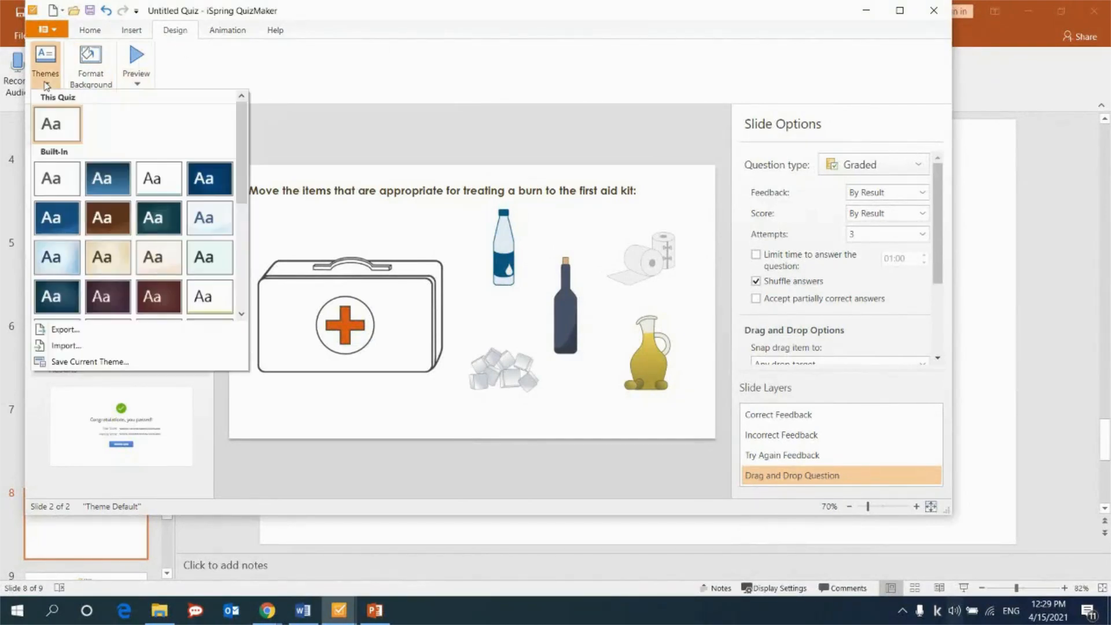
pyautogui.scroll(-3, 110, 181)
pyautogui.scroll(1, 119, 196)
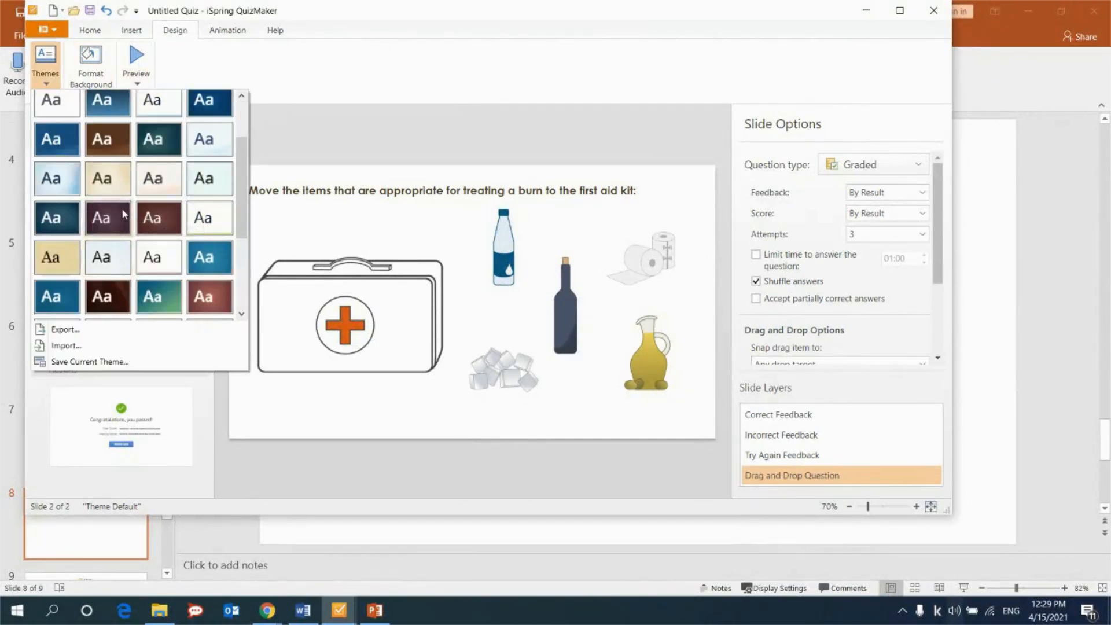
pyautogui.scroll(1, 152, 154)
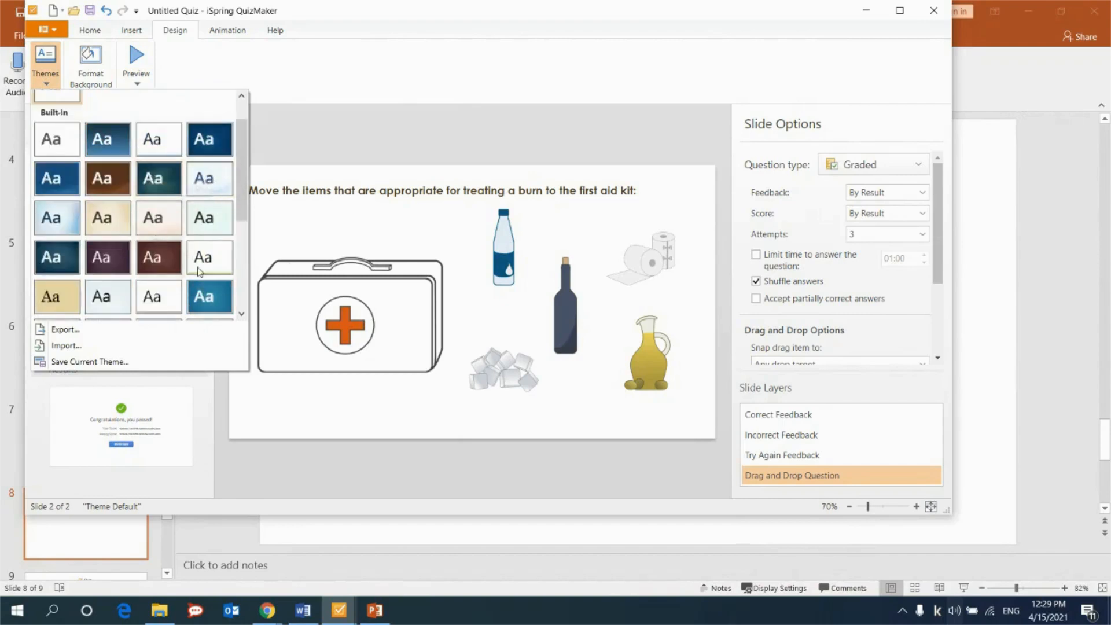
pyautogui.click(170, 226)
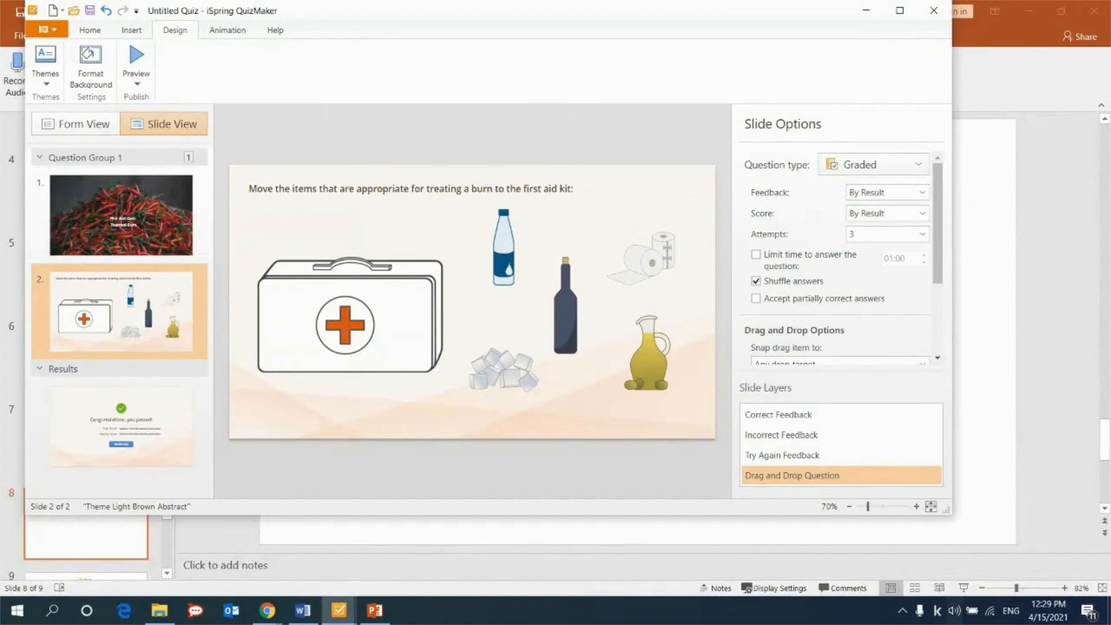
# Add a Sequence question reading "The victim has been burned. Provide first aid (place these actions in the correct order)." in bold.
pyautogui.click(58, 123)
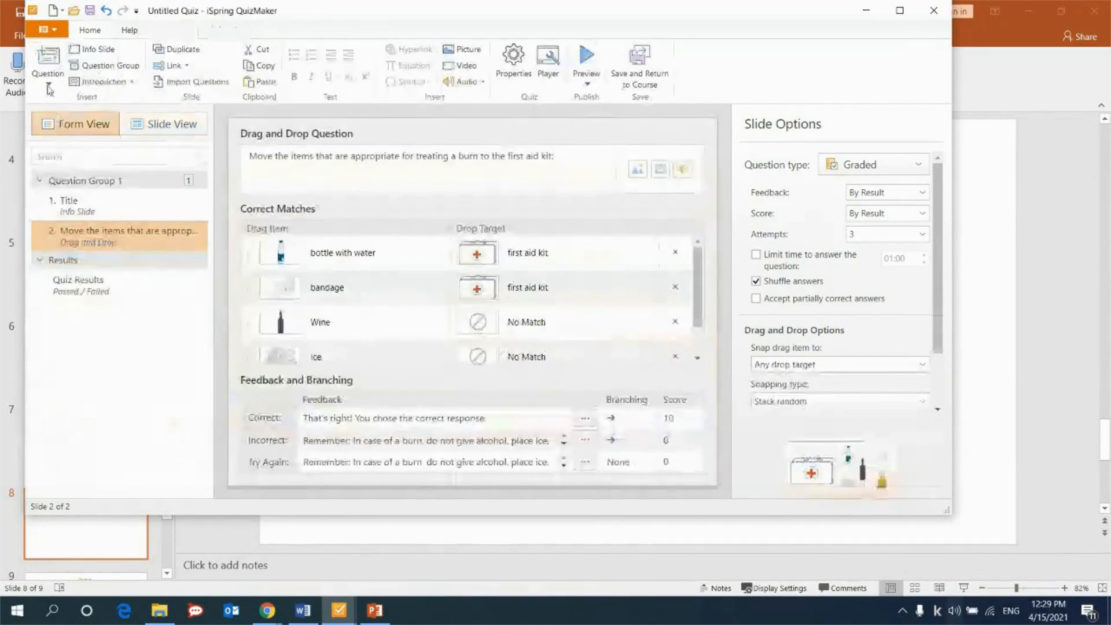
pyautogui.click(49, 78)
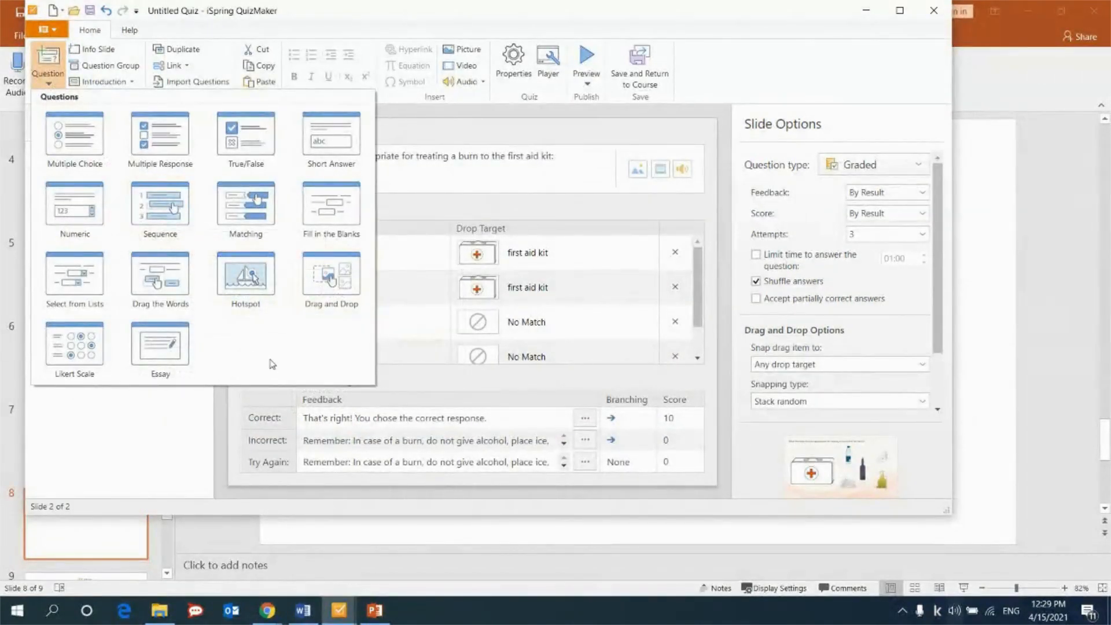
pyautogui.click(160, 206)
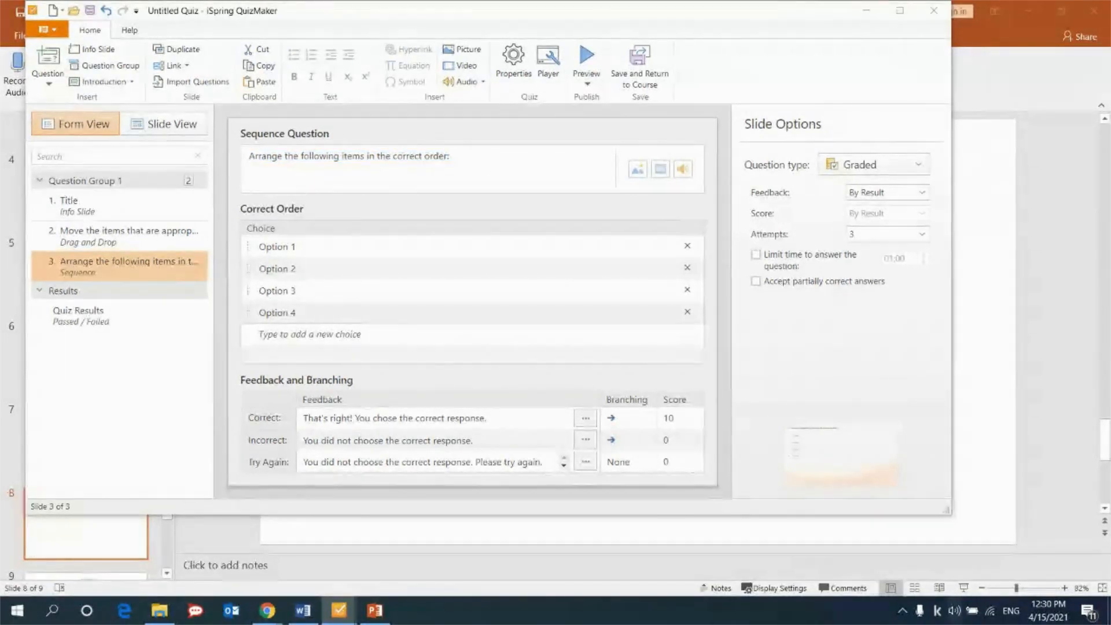
pyautogui.click(486, 161)
pyautogui.hotkey('ctrl', 'a')
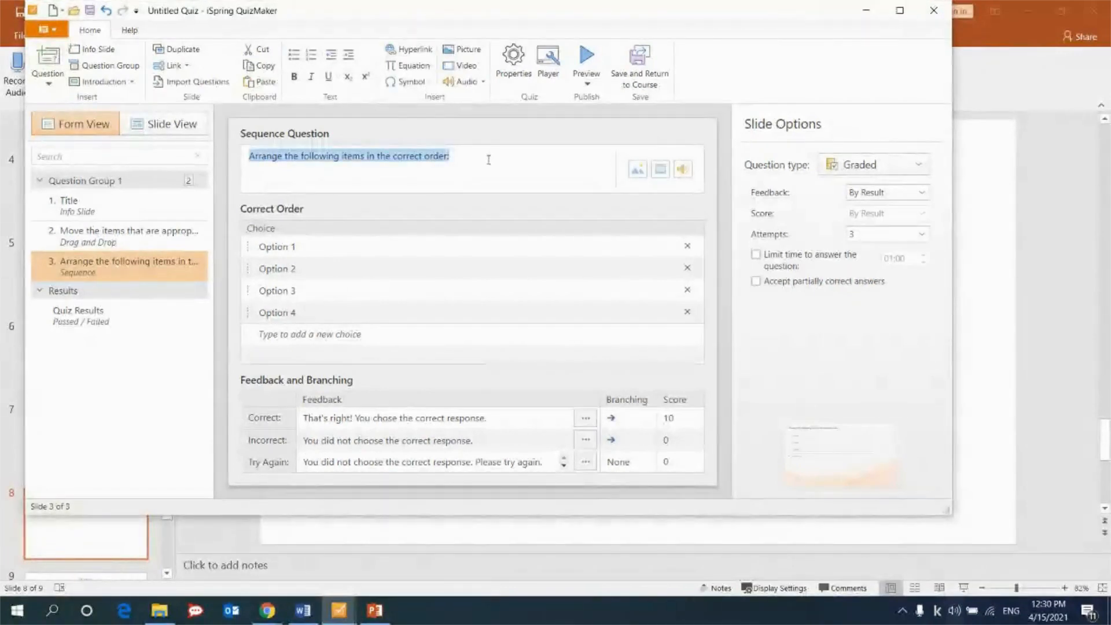
pyautogui.write('The victim has been burned. Provide first aid (place these actions in the correct order).')
# Set the first two choices in the correct order to "Remove the source of damage from the skin." and "Call an ambulance.".
pyautogui.hotkey('alt', 'Tab')
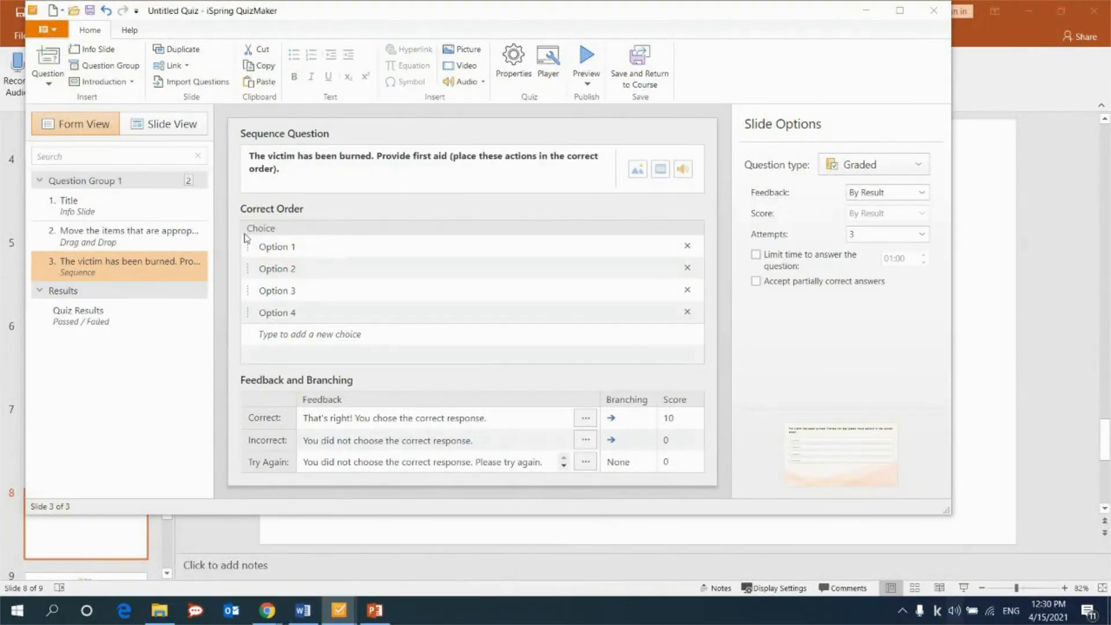
pyautogui.click(293, 246)
pyautogui.hotkey('ctrl', 'a')
pyautogui.write('Remove the source of damage from the skin.')
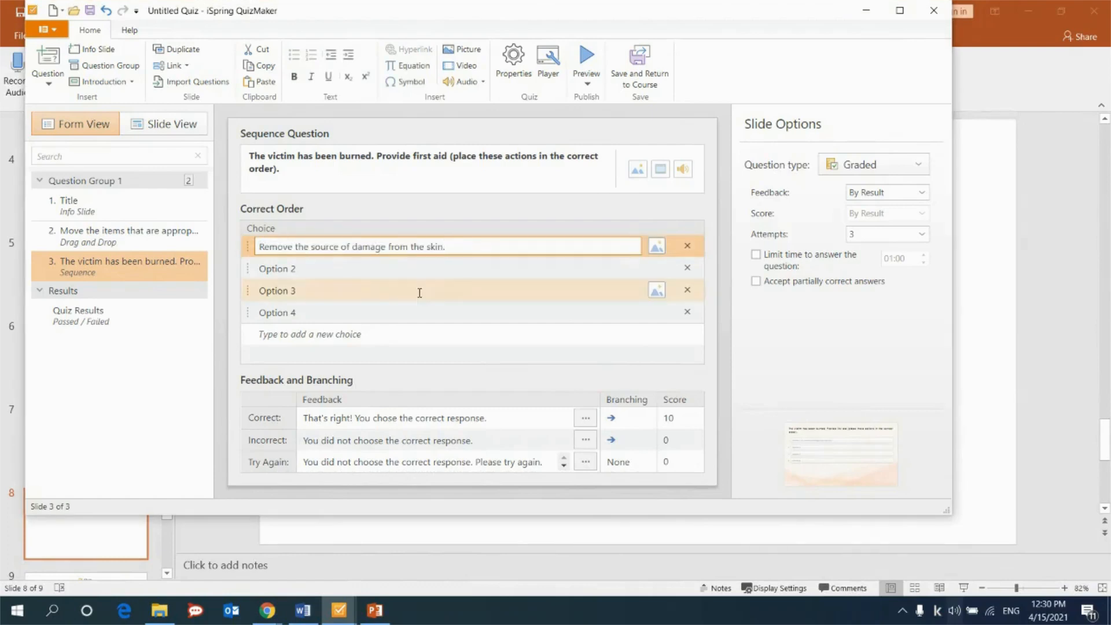
pyautogui.hotkey('alt', 'Tab')
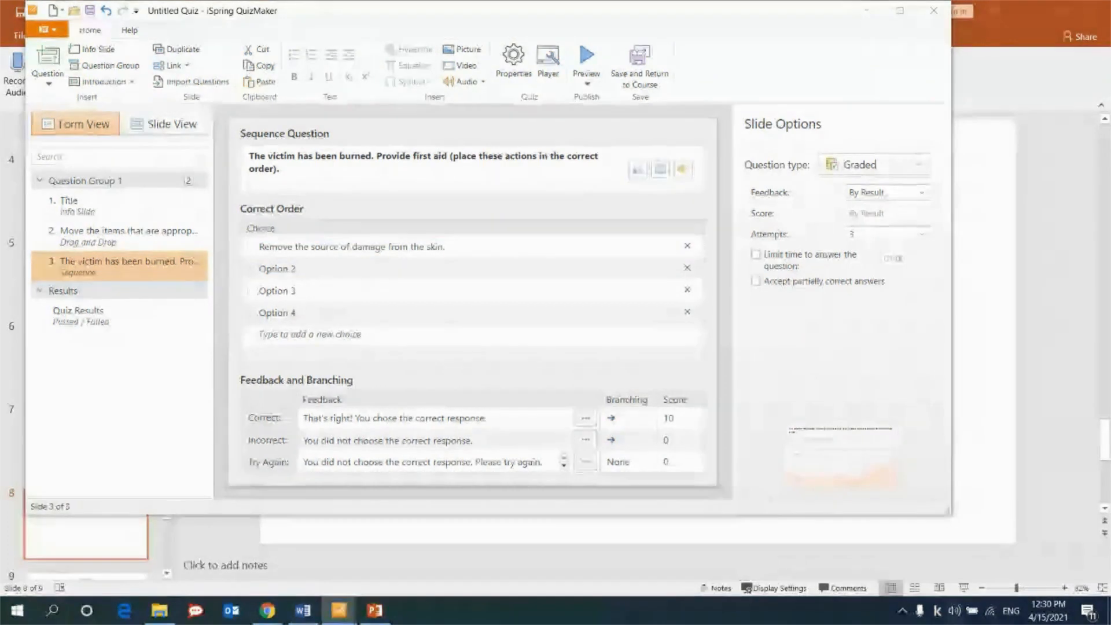
pyautogui.click(381, 268)
pyautogui.hotkey('ctrl', 'a')
pyautogui.write('Call an ambulance')
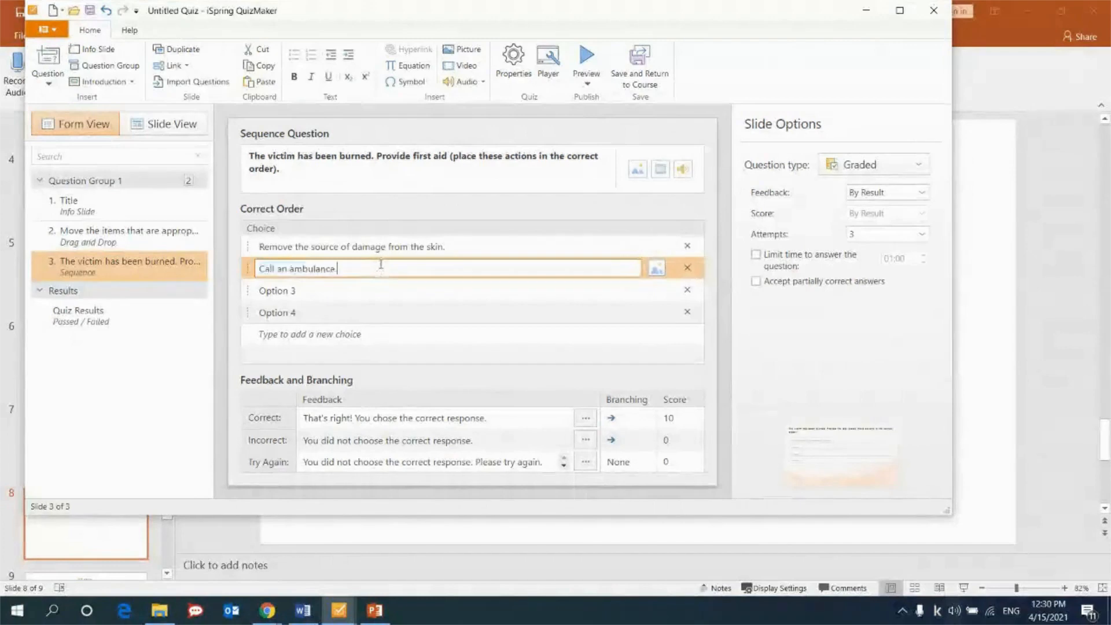
# Set the third and fourth choices to "Cool the burn wound with running water." and "Apply a sterile dressing.".
pyautogui.hotkey('alt', 'Tab')
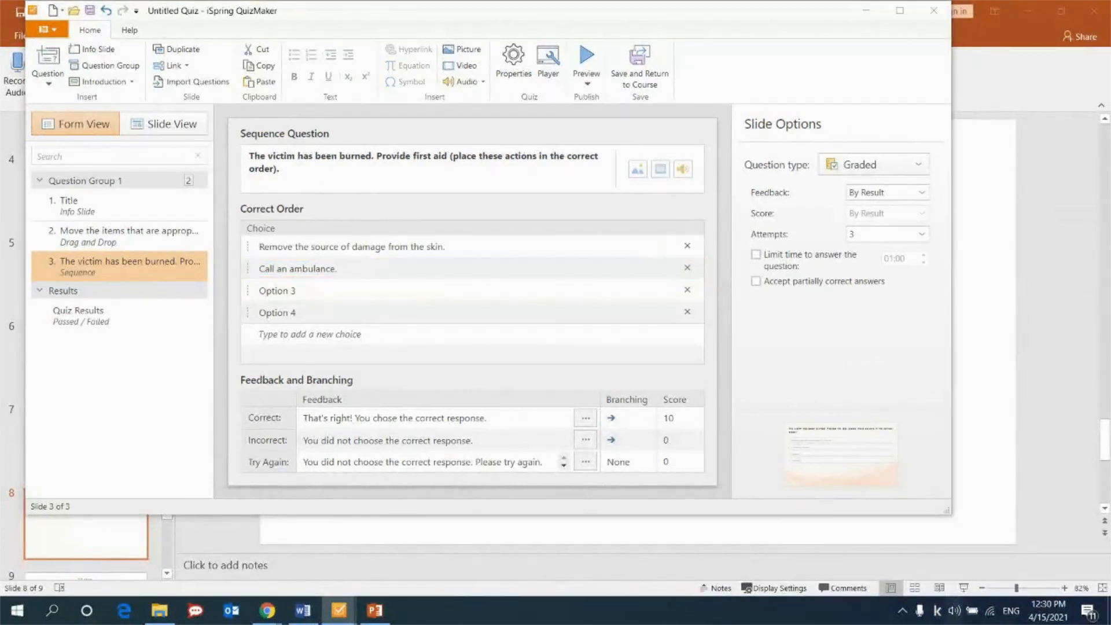
pyautogui.click(359, 290)
pyautogui.hotkey('ctrl', 'a')
pyautogui.write('Cool the burn wound with running water.')
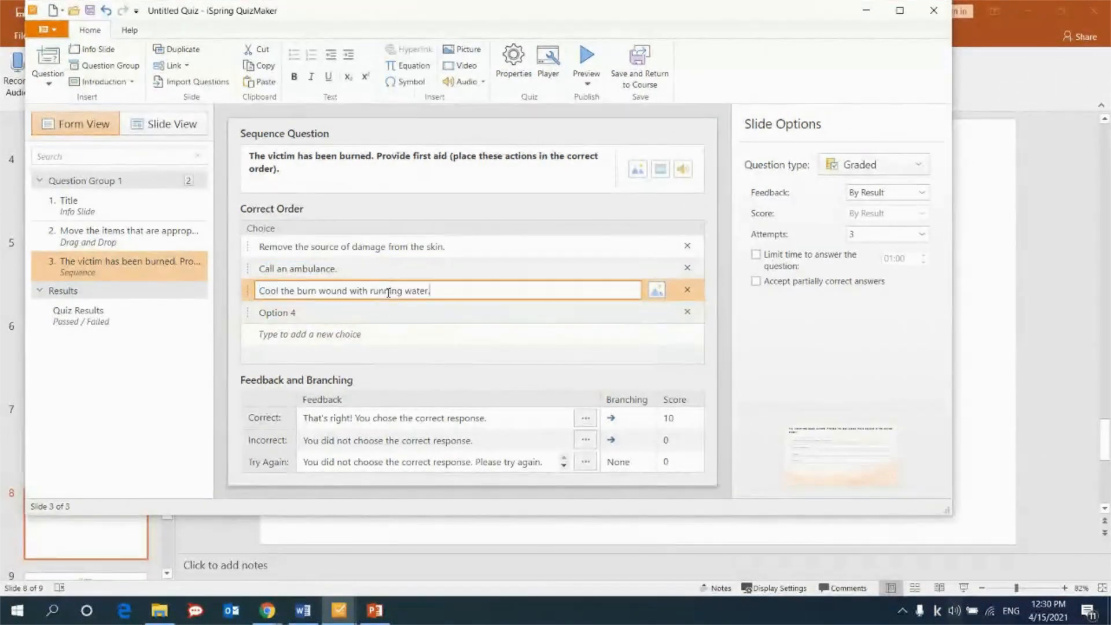
pyautogui.hotkey('alt', 'Tab')
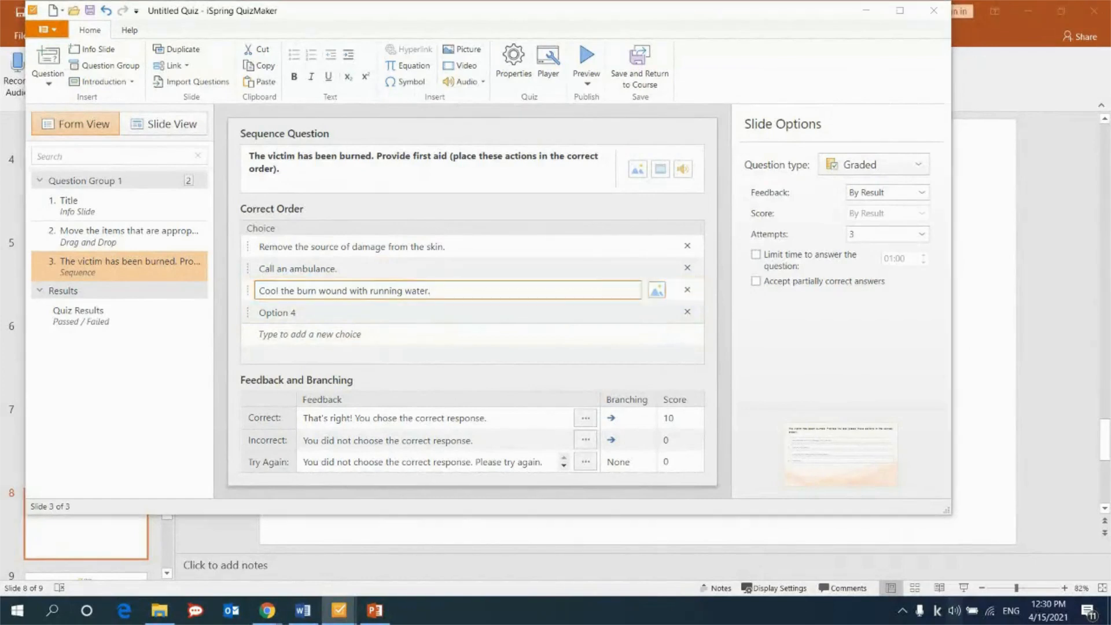
pyautogui.click(342, 313)
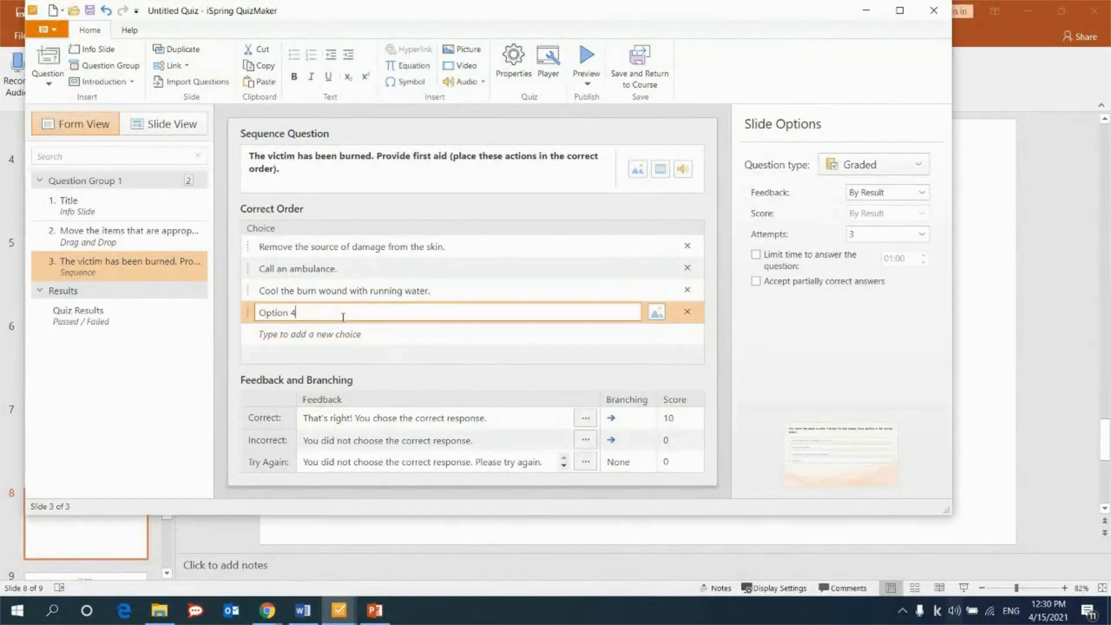
pyautogui.hotkey('ctrl', 'a')
pyautogui.write('Apply a sterile dressing.')
# Add a fifth choice reading "Place the limb in an elevated position to reduce swelling.".
pyautogui.hotkey('alt', 'Tab')
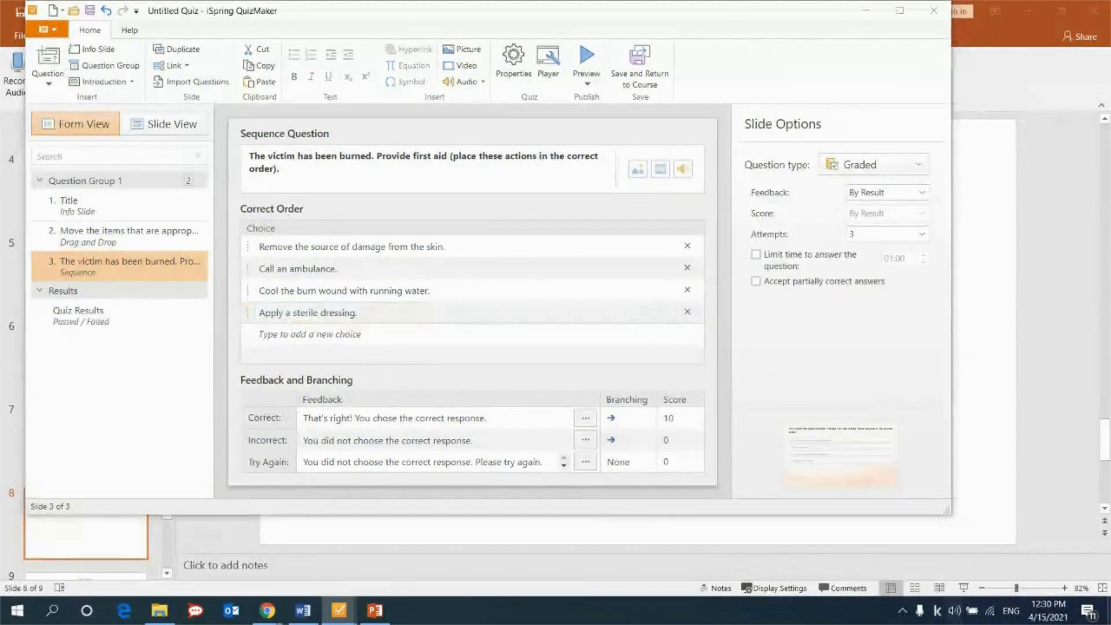
pyautogui.click(487, 332)
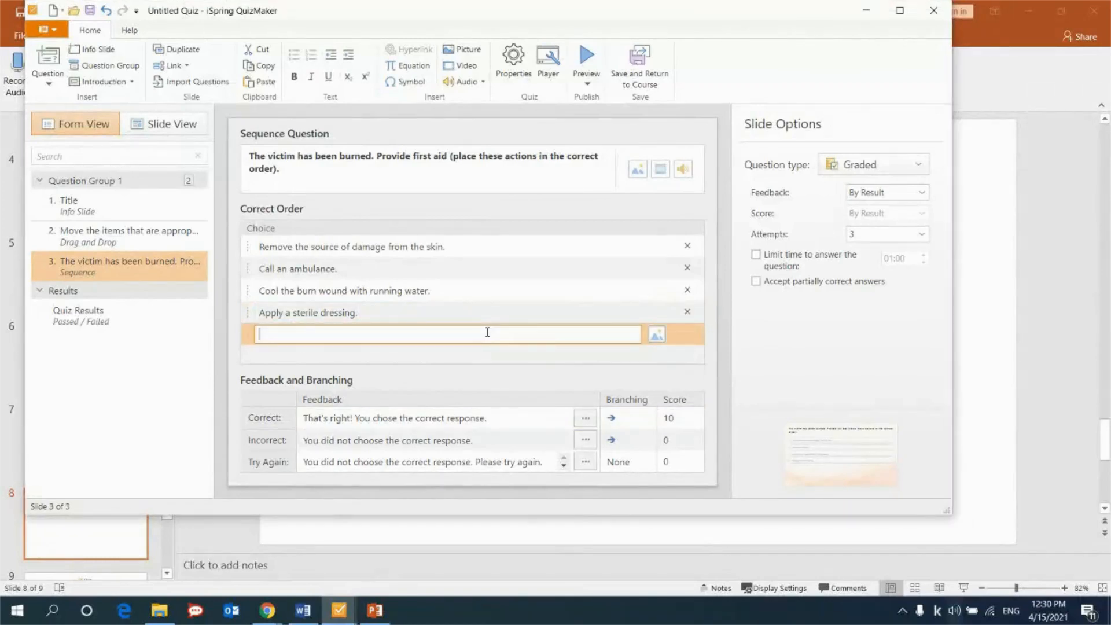
pyautogui.write('Place the limb in an elevated position to reduce swelling.')
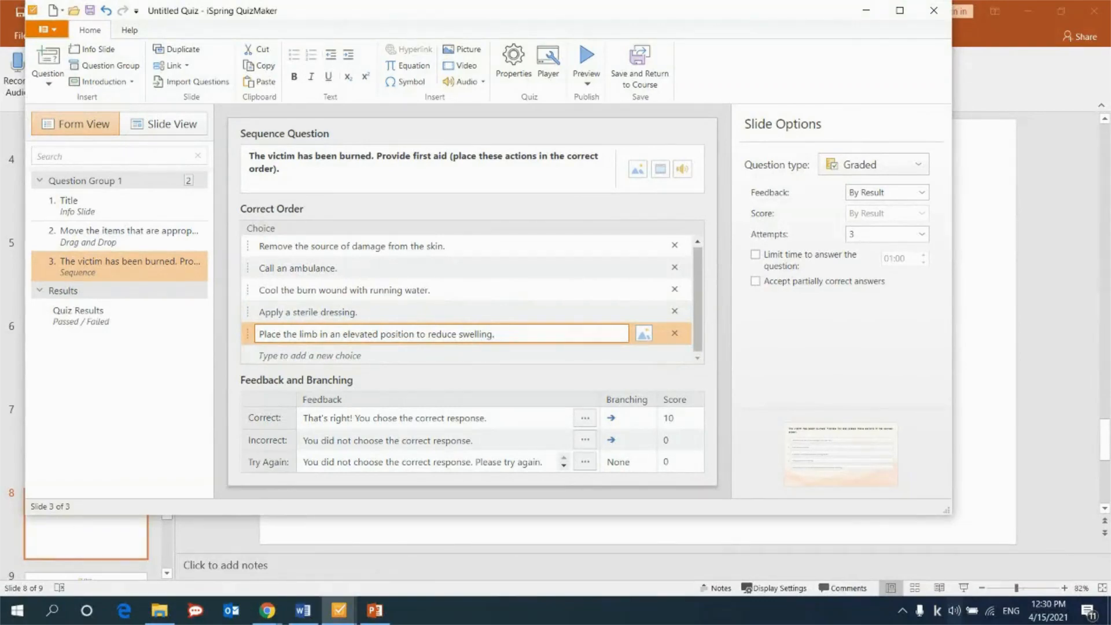
# Replace the sequence question's Incorrect feedback with a bold "Remember! You need:" and a bulleted list of the five first aid actions.
pyautogui.hotkey('alt', 'Tab')
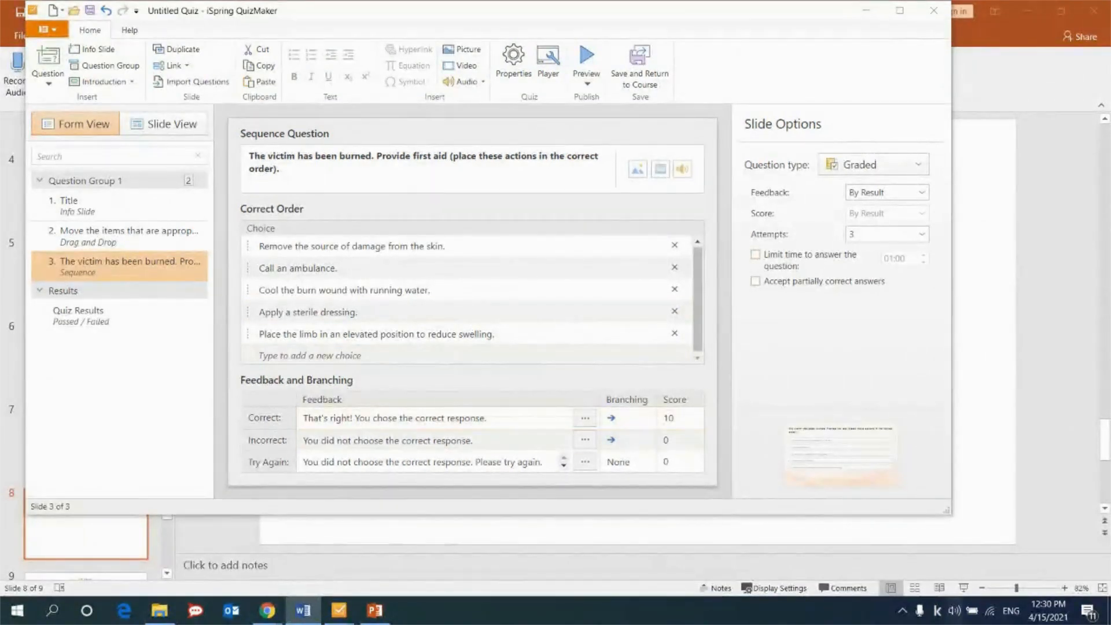
pyautogui.hotkey('alt', 'Tab')
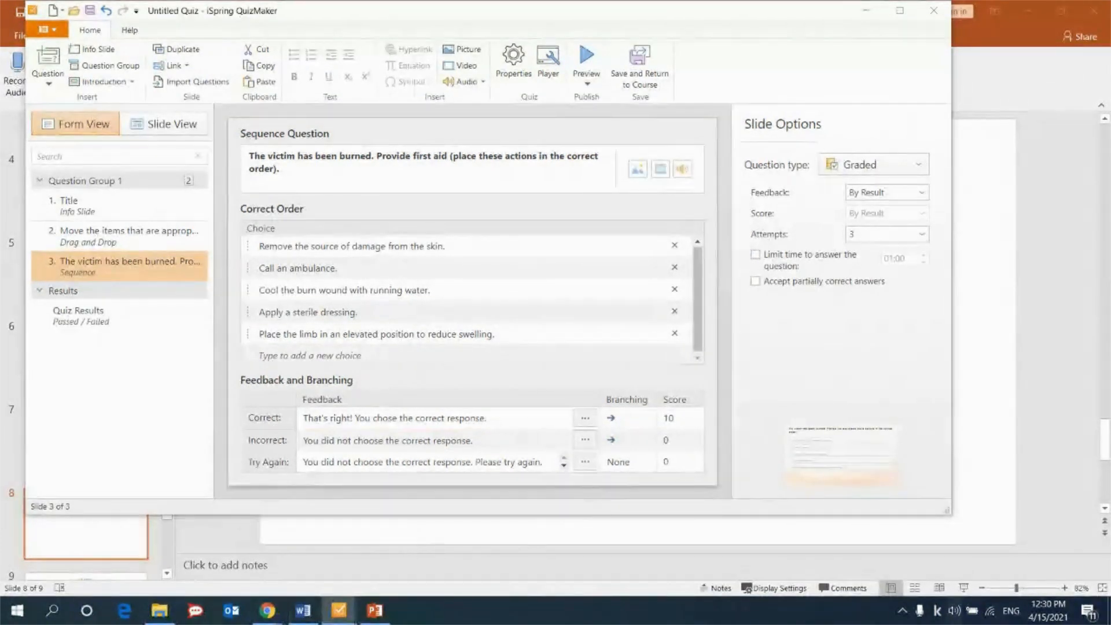
pyautogui.click(585, 440)
pyautogui.hotkey('ctrl', 'a')
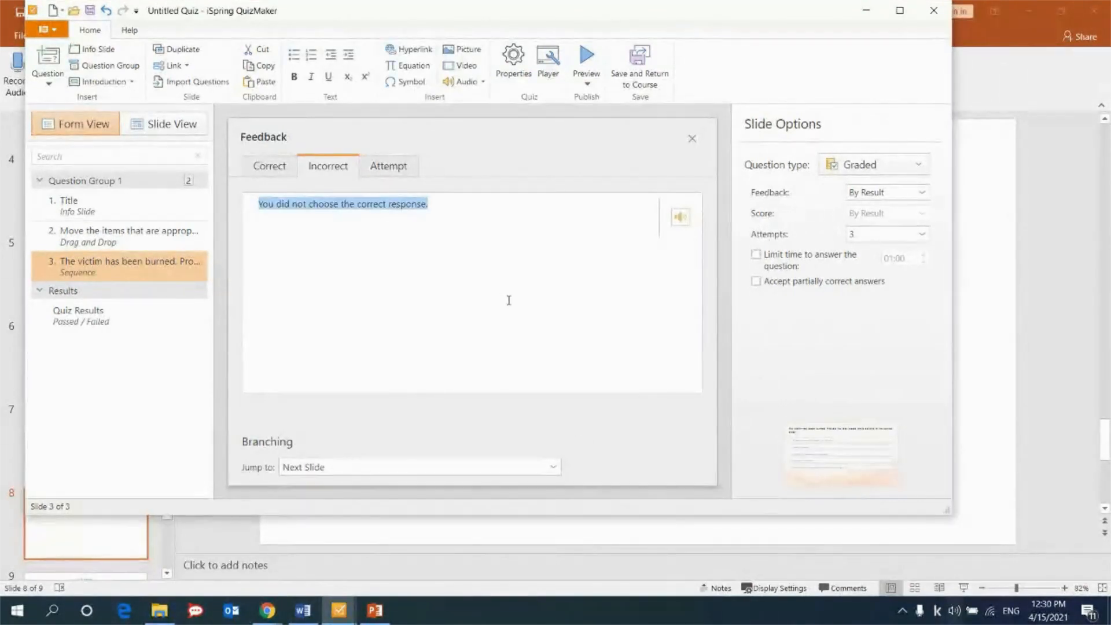
pyautogui.hotkey('ctrl', 'v')
# Replace the sequence question's Attempt feedback with the "Remember! You need:" action list, ending in a bold "Now try to complete the task again!".
pyautogui.click(388, 167)
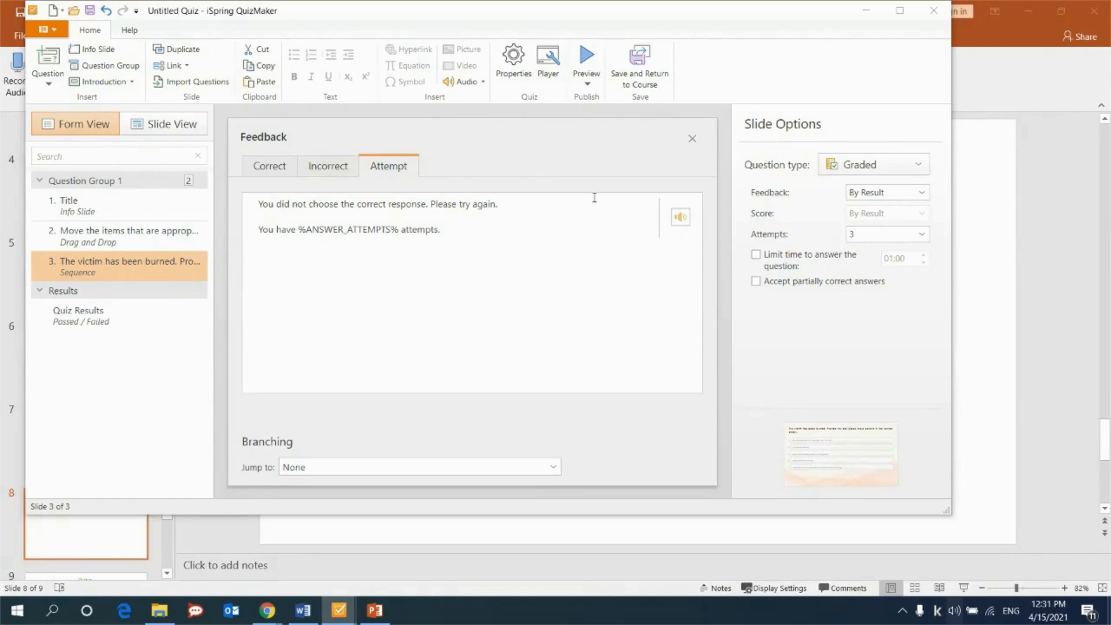
pyautogui.click(439, 248)
pyautogui.hotkey('ctrl', 'a')
pyautogui.write('Remember! You need: Remove the source of damage from the skin Call an ambulance Cool the burn wound with running water Apply a sterile dressing Place the limb in an elevated position to reduce swelling  Now try to complete the task again!')
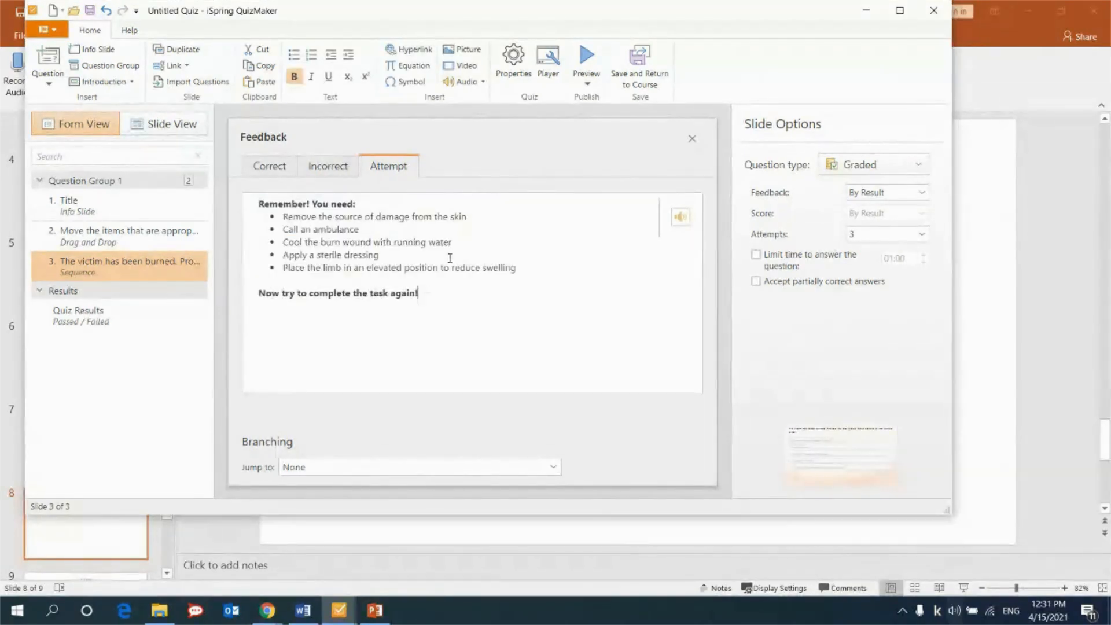
pyautogui.click(333, 167)
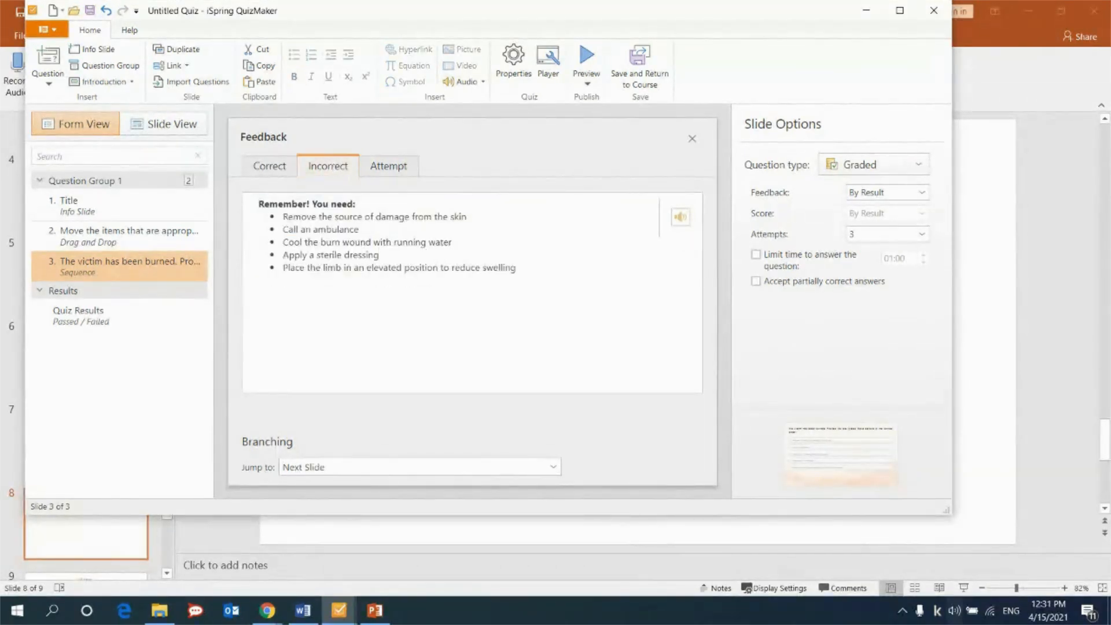
pyautogui.hotkey('alt', 'Tab')
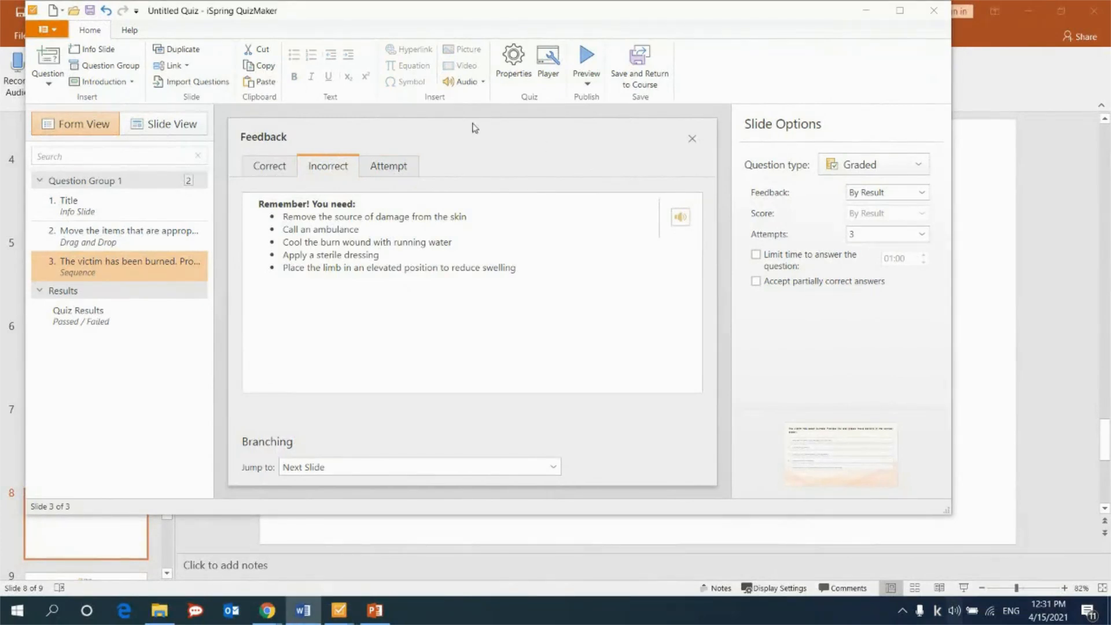
# Narrow the block of five choices on the sequence question slide to about 40% of the slide width, keeping its left edge in place.
pyautogui.click(169, 126)
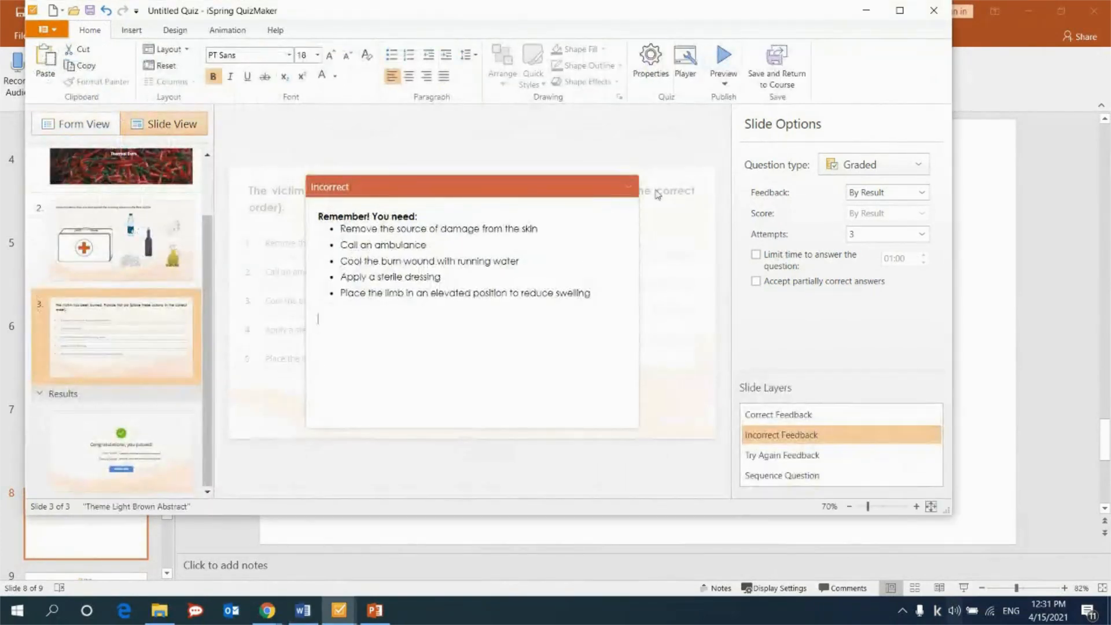
pyautogui.click(658, 195)
pyautogui.click(640, 256)
pyautogui.moveTo(704, 325); pyautogui.dragTo(431, 324)
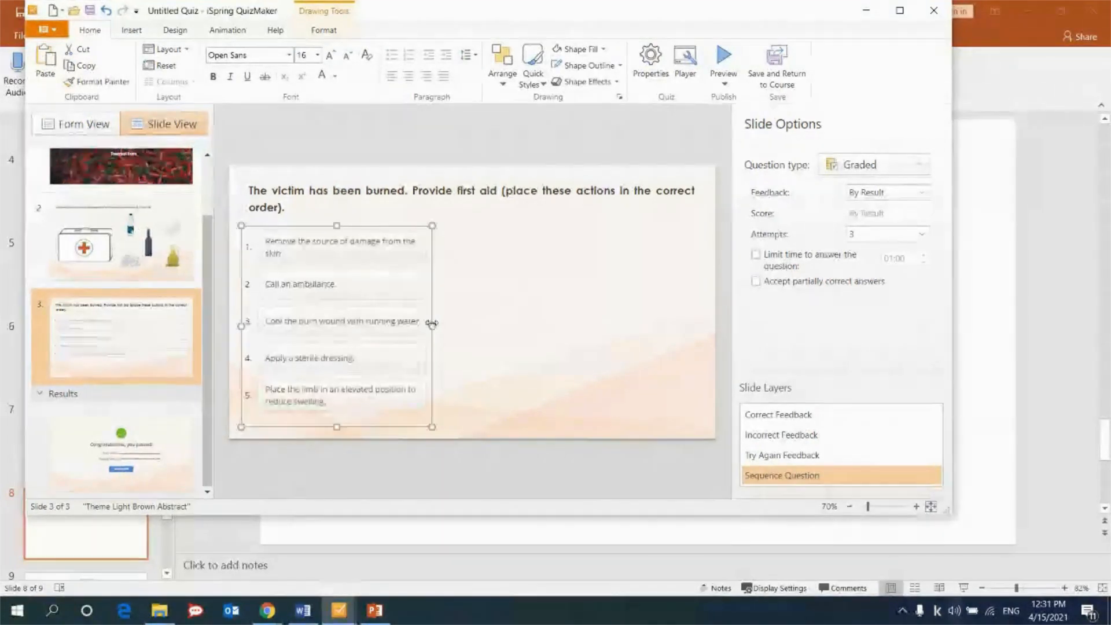
# Narrow the sequence question's title slightly and paste the first aid phone call illustration to the right of the choices.
pyautogui.click(298, 206)
pyautogui.moveTo(704, 199); pyautogui.dragTo(673, 208)
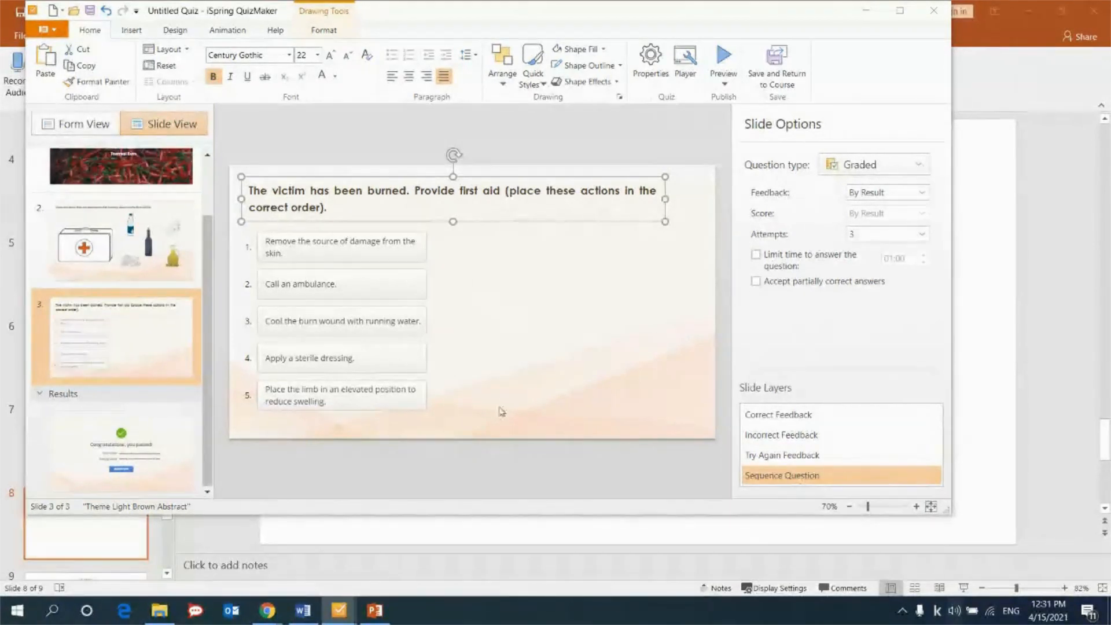
pyautogui.click(566, 307)
pyautogui.hotkey('ctrl', 'v')
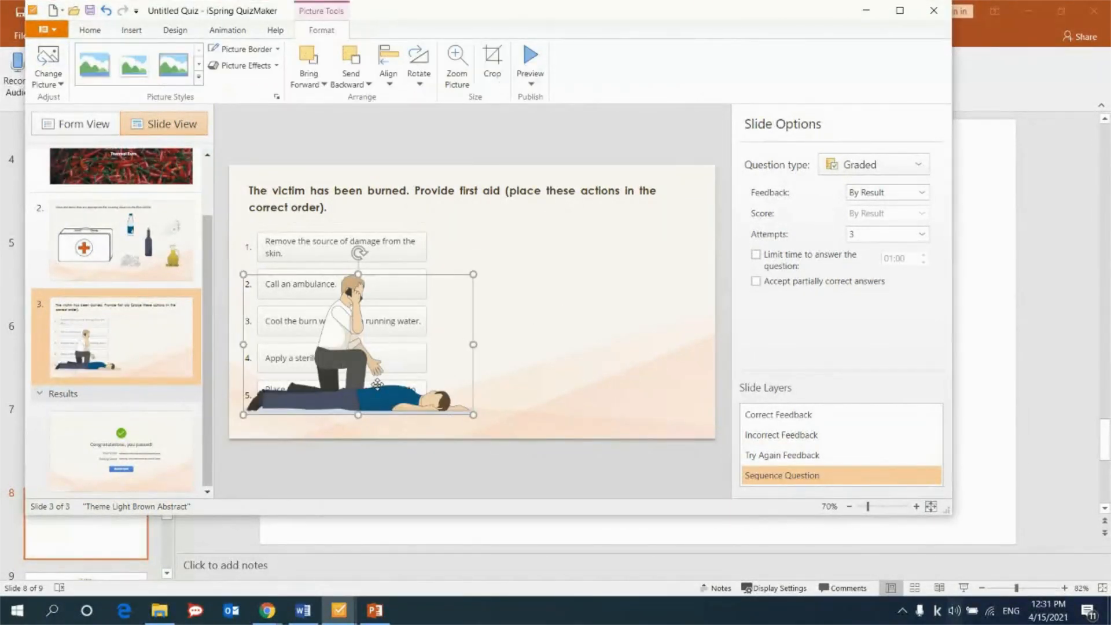
pyautogui.moveTo(377, 383); pyautogui.dragTo(598, 382)
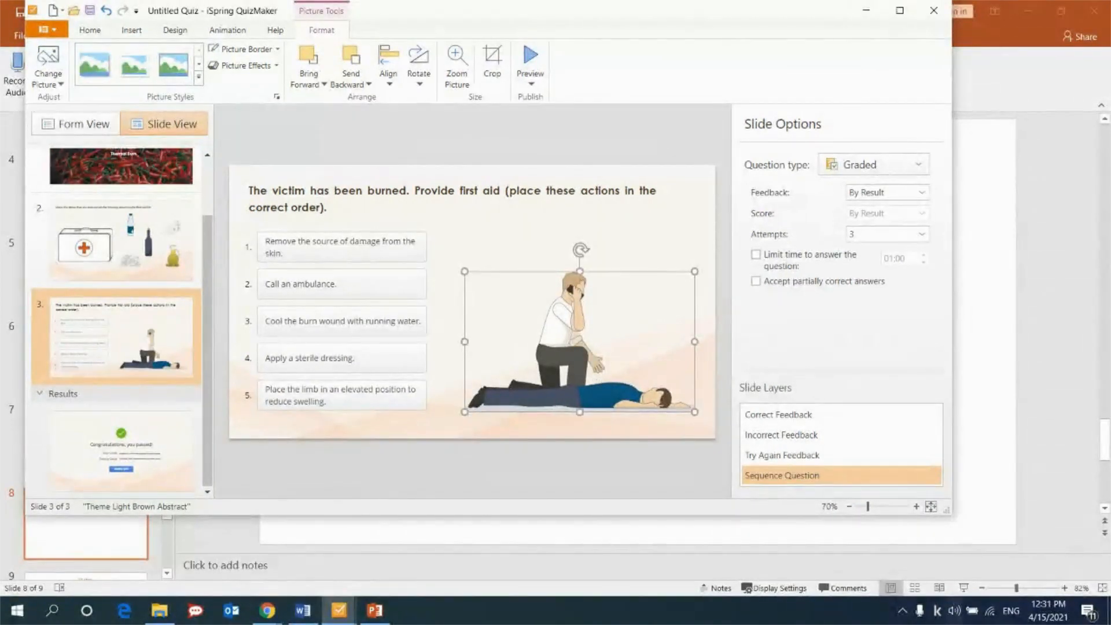
# Return to the form layout and add a Multiple Response question after the sequence question.
pyautogui.hotkey('alt', 'Tab')
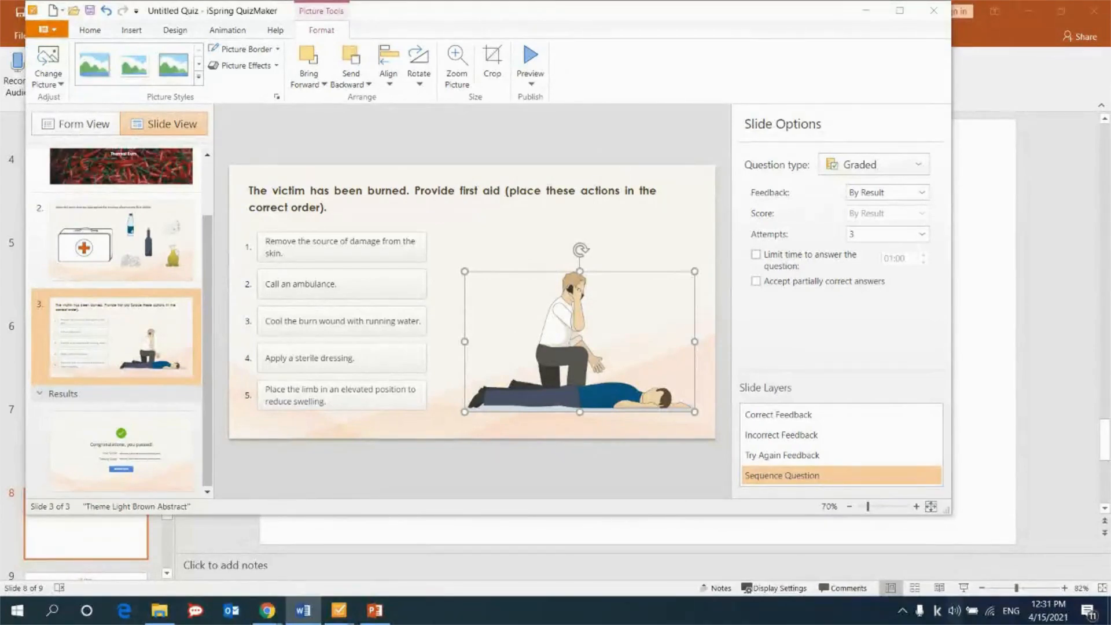
pyautogui.click(87, 130)
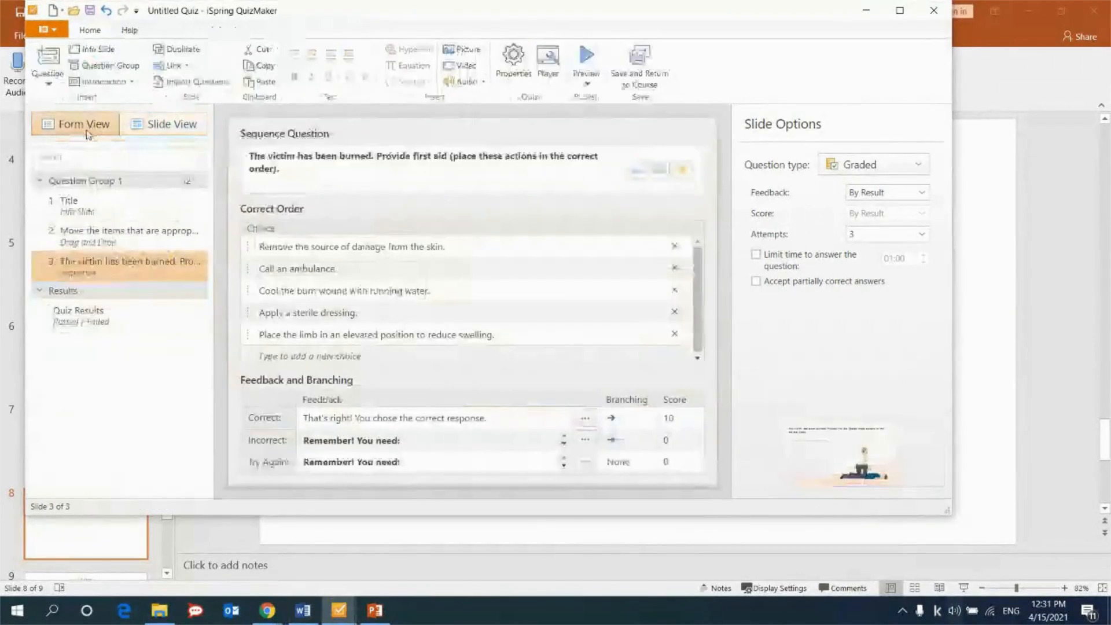
pyautogui.click(47, 63)
pyautogui.click(166, 155)
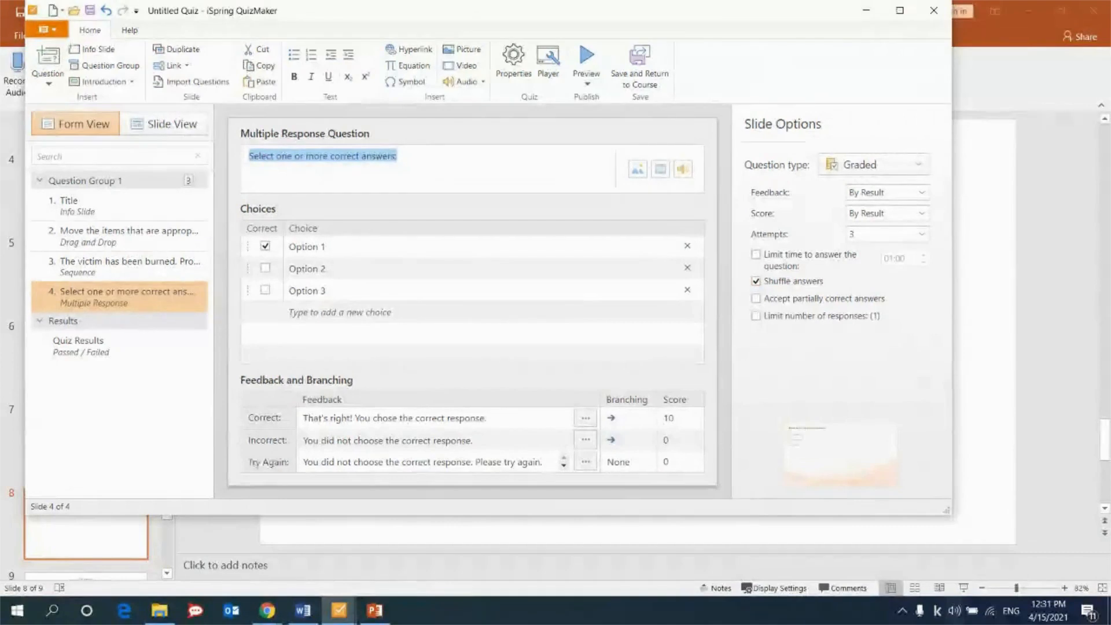
# Replace the first two choices with "Remove the source of damage from the skin" and "Touch the wound".
pyautogui.hotkey('alt', 'Tab')
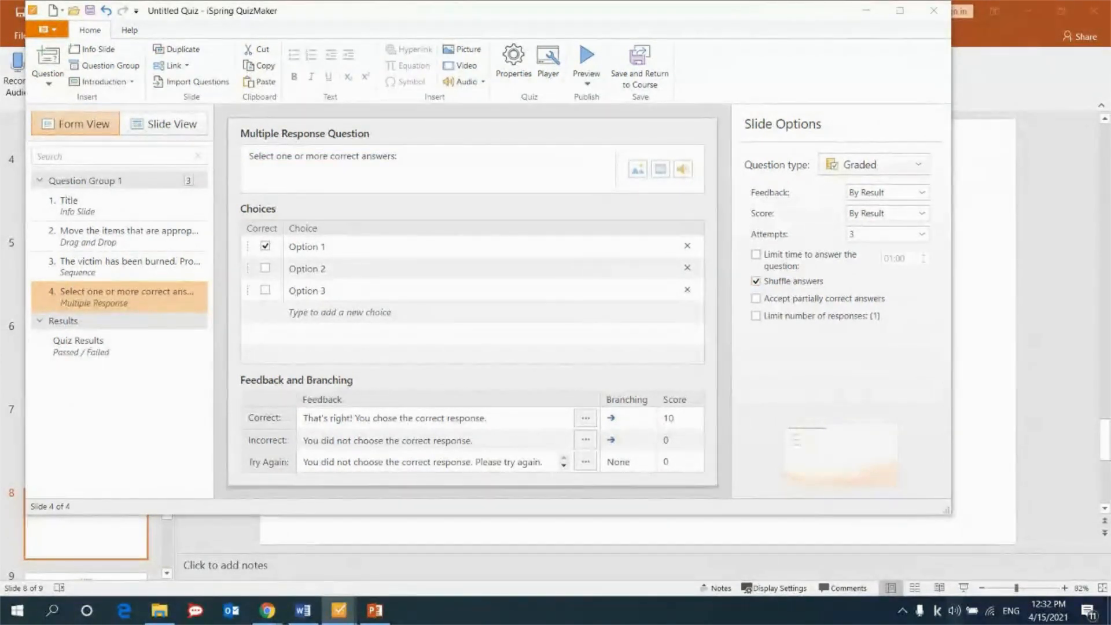
pyautogui.click(377, 246)
pyautogui.hotkey('ctrl', 'a')
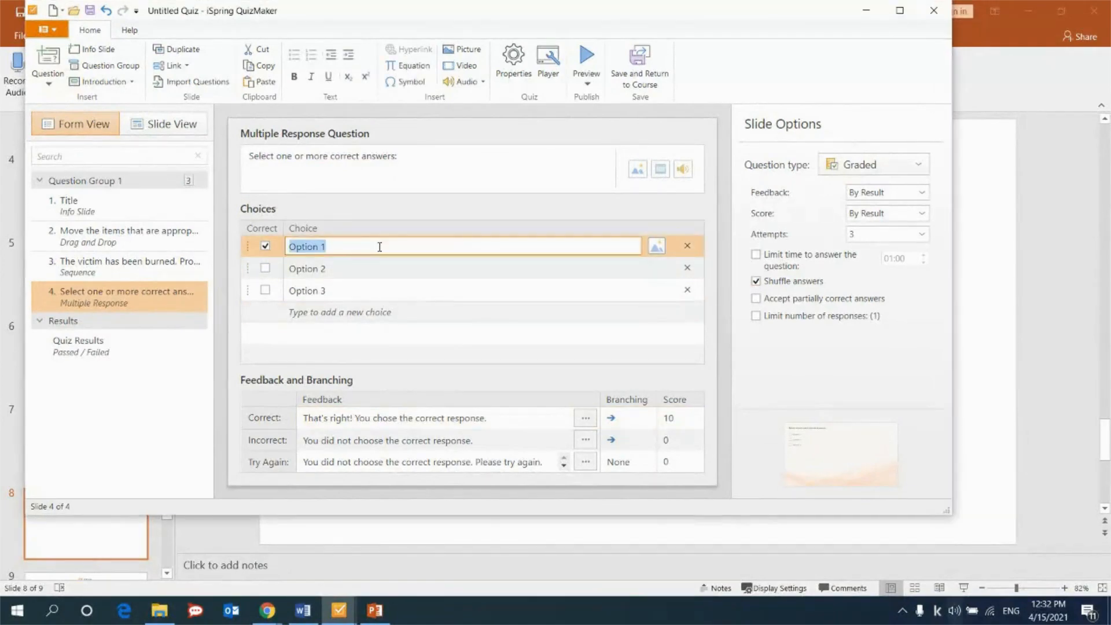
pyautogui.write('Remove the source of damage from the skin')
pyautogui.hotkey('alt', 'Tab')
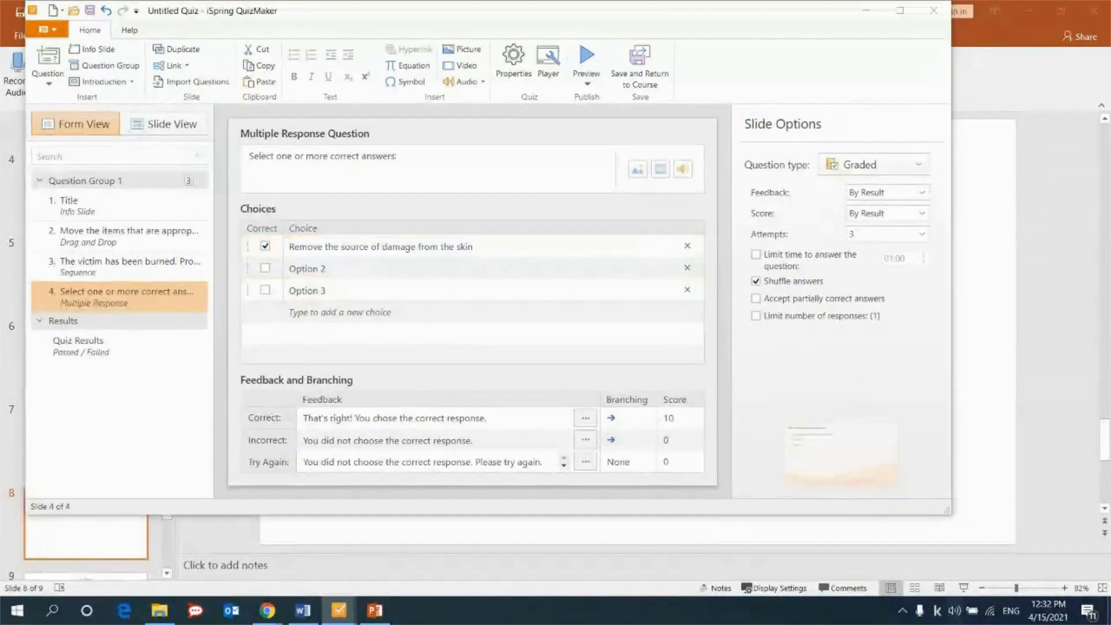
pyautogui.click(450, 263)
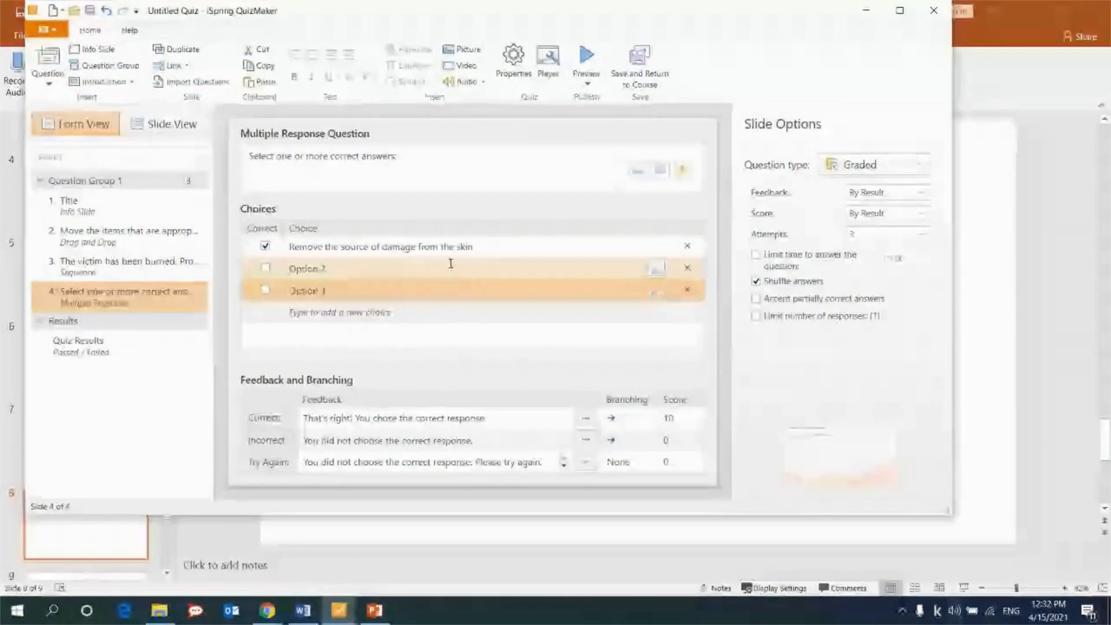
pyautogui.hotkey('ctrl', 'a')
pyautogui.write('Touch the wound')
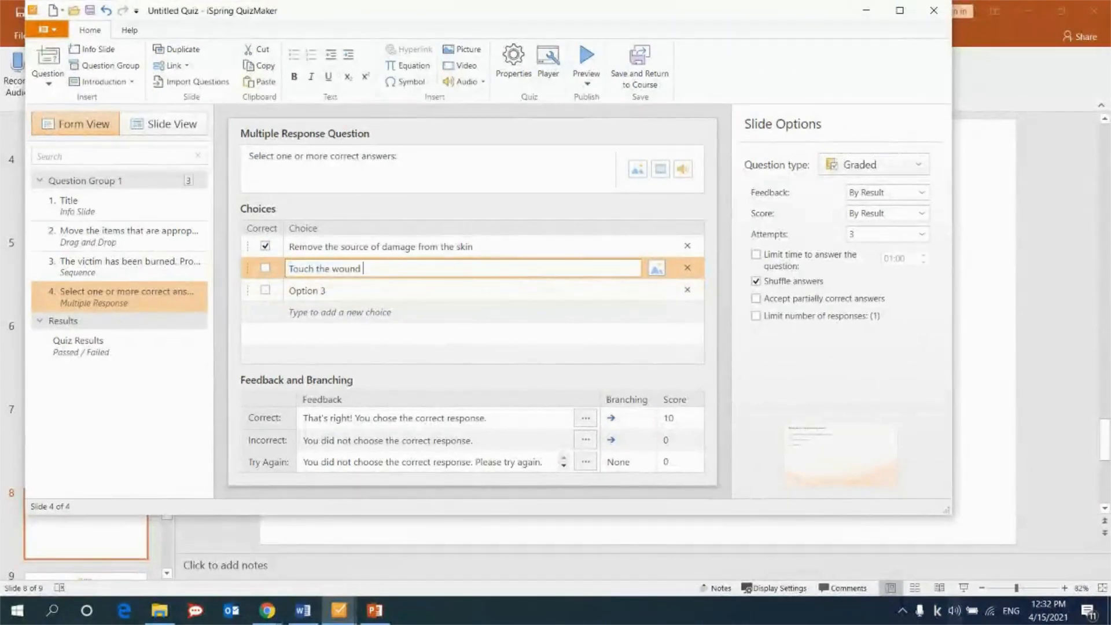
# Replace the third choice with "Cool the burn wound with running water" and add a fourth choice reading "Break blisters".
pyautogui.hotkey('alt', 'Tab')
pyautogui.click(307, 289)
pyautogui.hotkey('ctrl', 'a')
pyautogui.write('Cool the burn wound with running water')
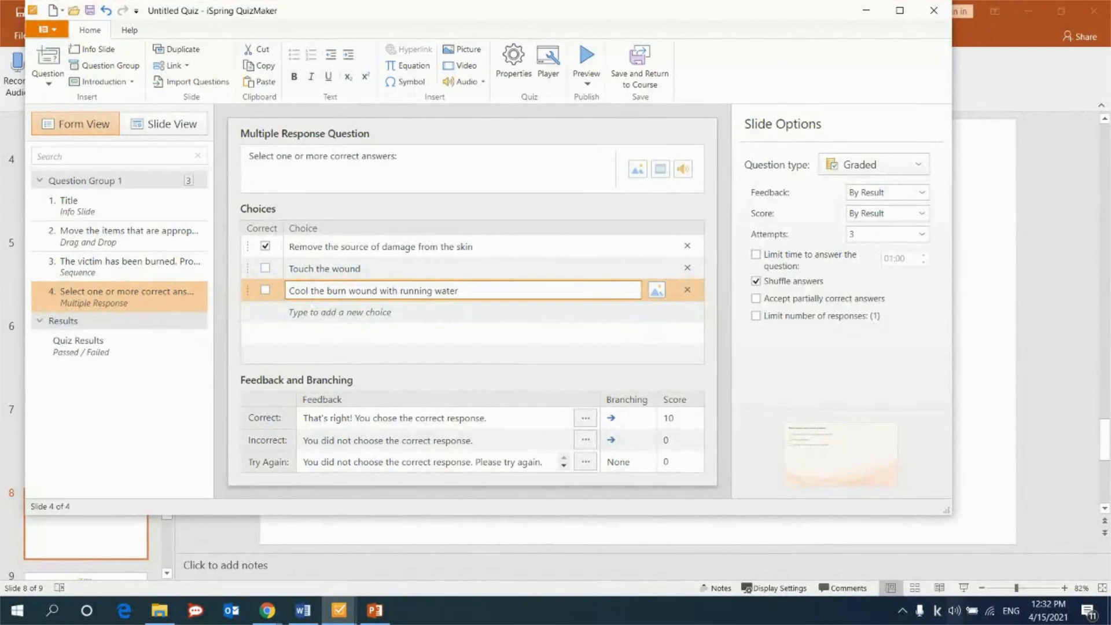
pyautogui.hotkey('alt', 'Tab')
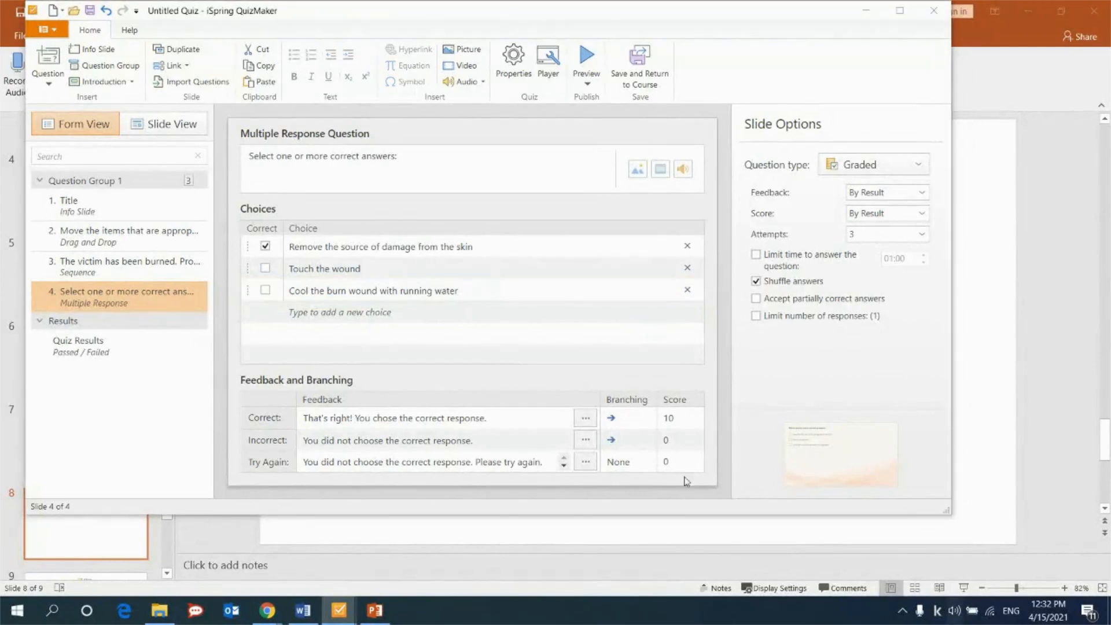
pyautogui.click(531, 313)
pyautogui.write('Break blisters')
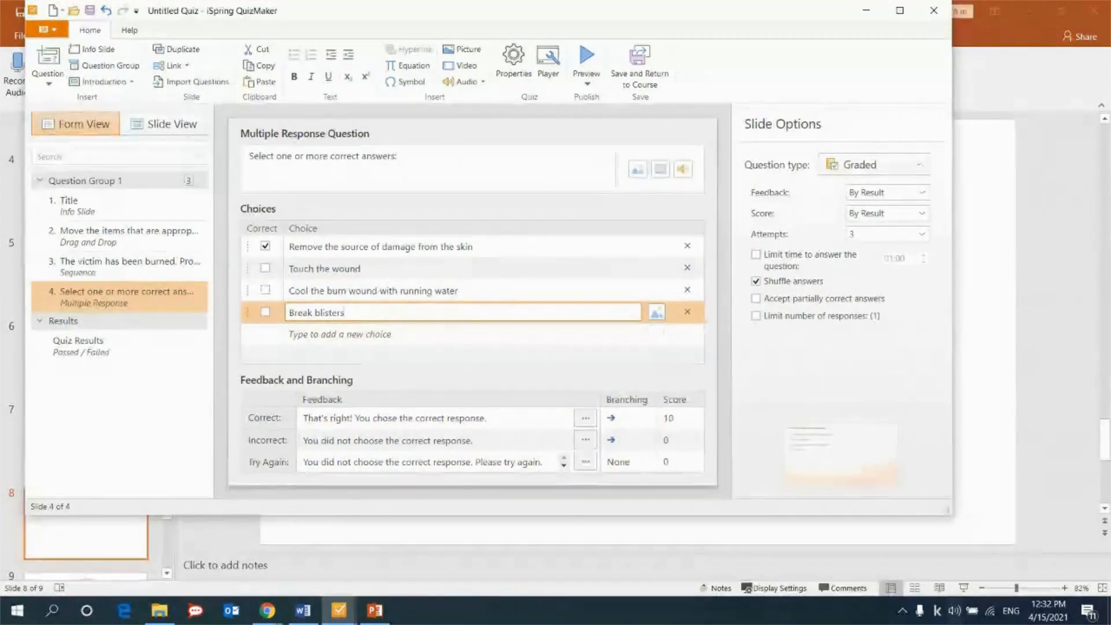
# Add two more choices reading "Place body in a cold bath or shower" and "Call an ambulance".
pyautogui.hotkey('alt', 'Tab')
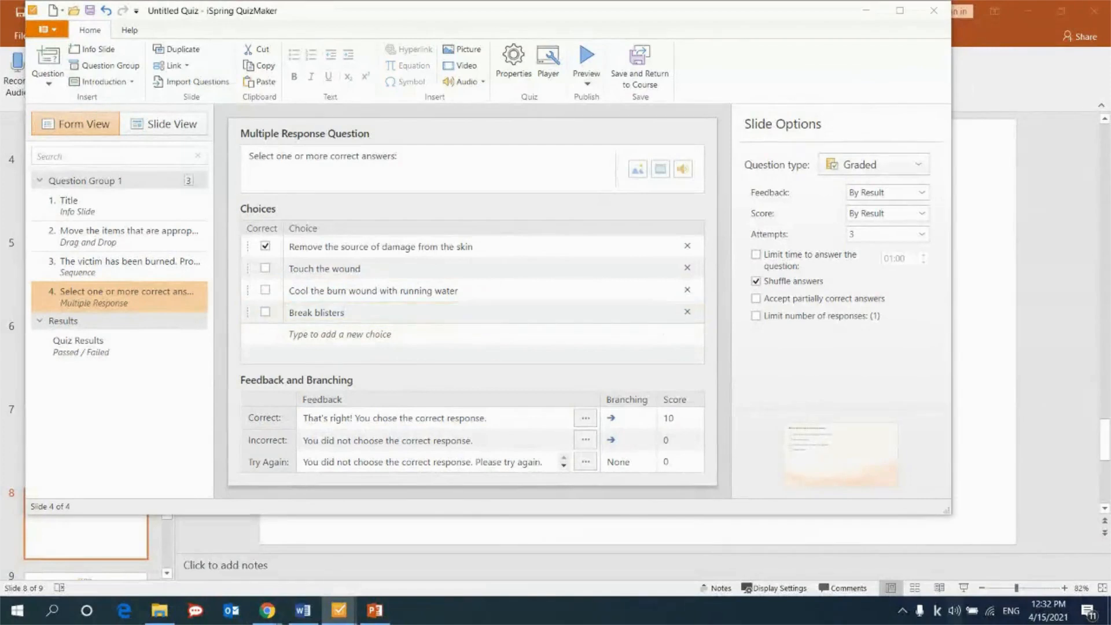
pyautogui.click(347, 339)
pyautogui.write('Place body in a cold bath or shower')
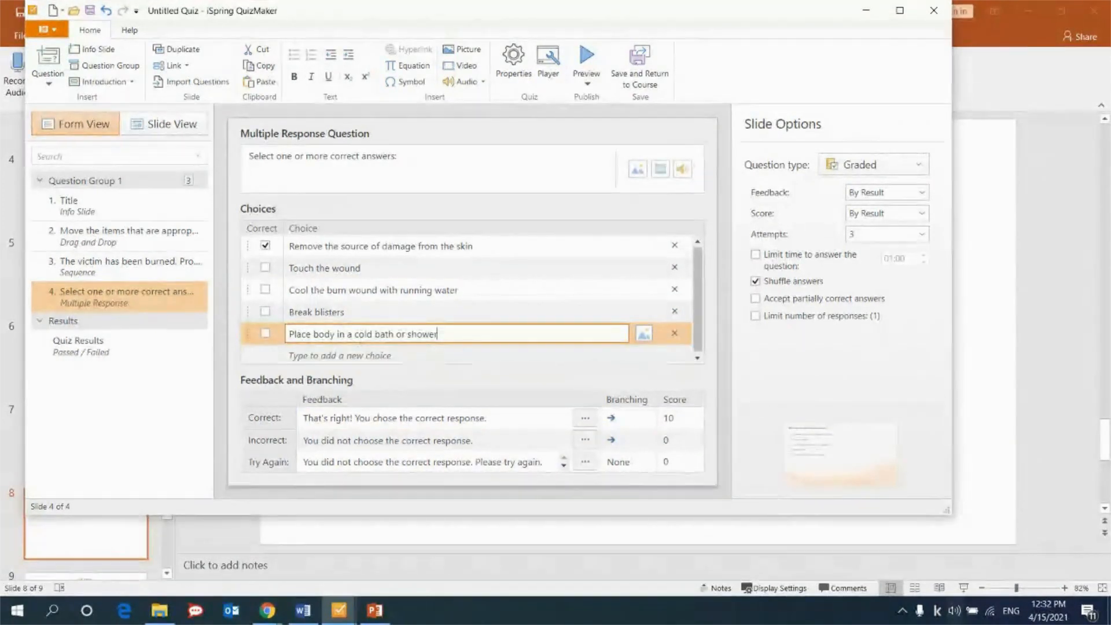
pyautogui.hotkey('alt', 'Tab')
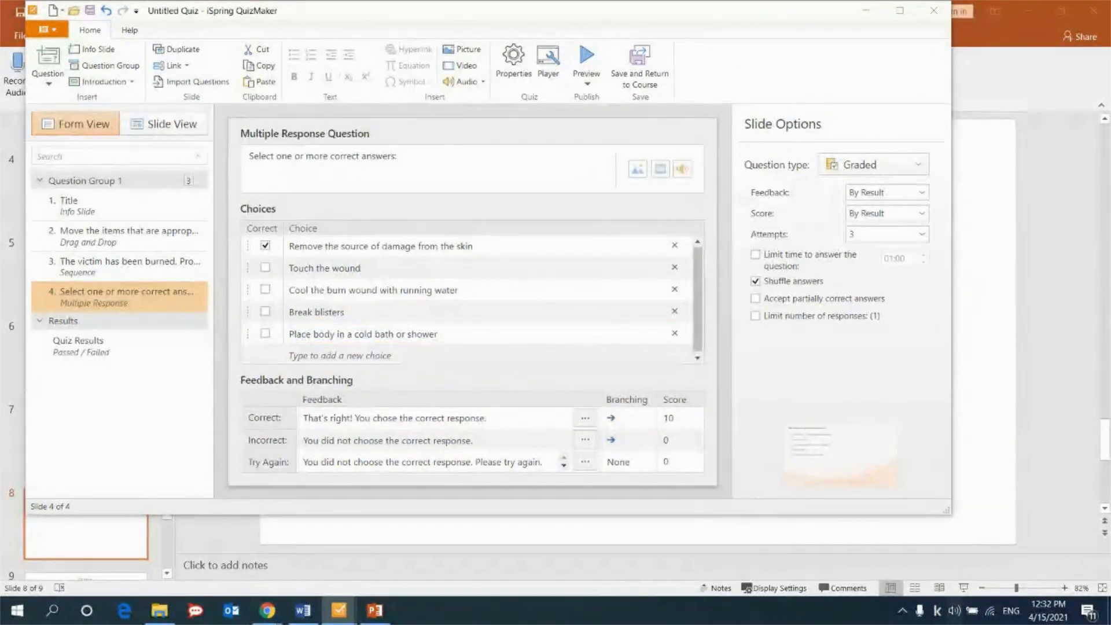
pyautogui.click(331, 353)
pyautogui.write('Call an ambulance')
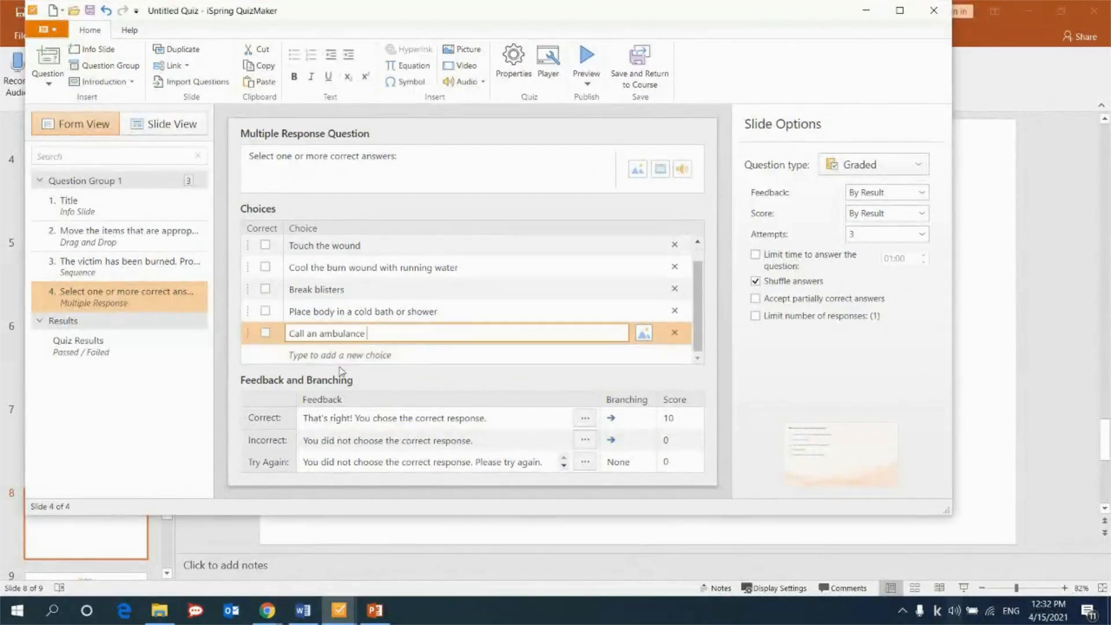
# Mark only "Touch the wound", "Break blisters" and "Place body in a cold bath or shower" as correct answers.
pyautogui.scroll(2, 352, 330)
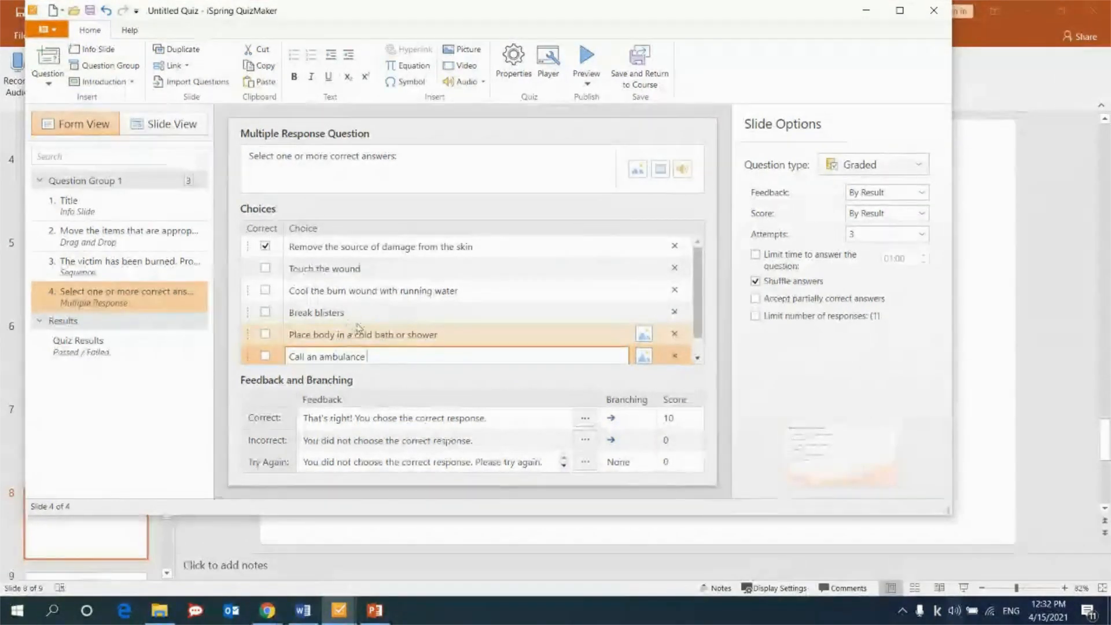
pyautogui.click(265, 246)
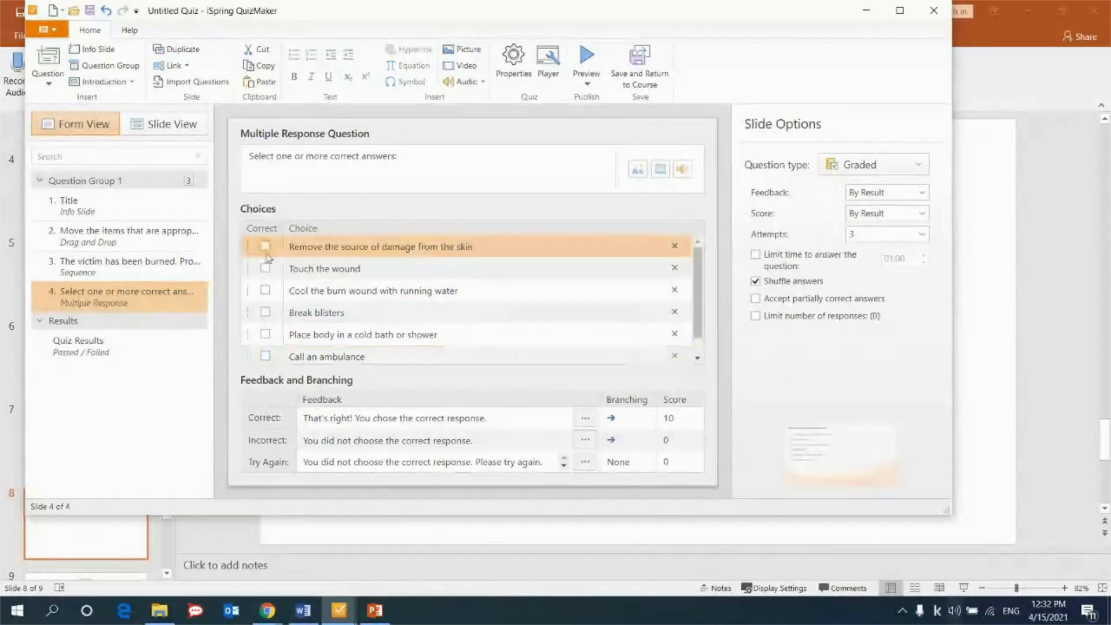
pyautogui.click(265, 269)
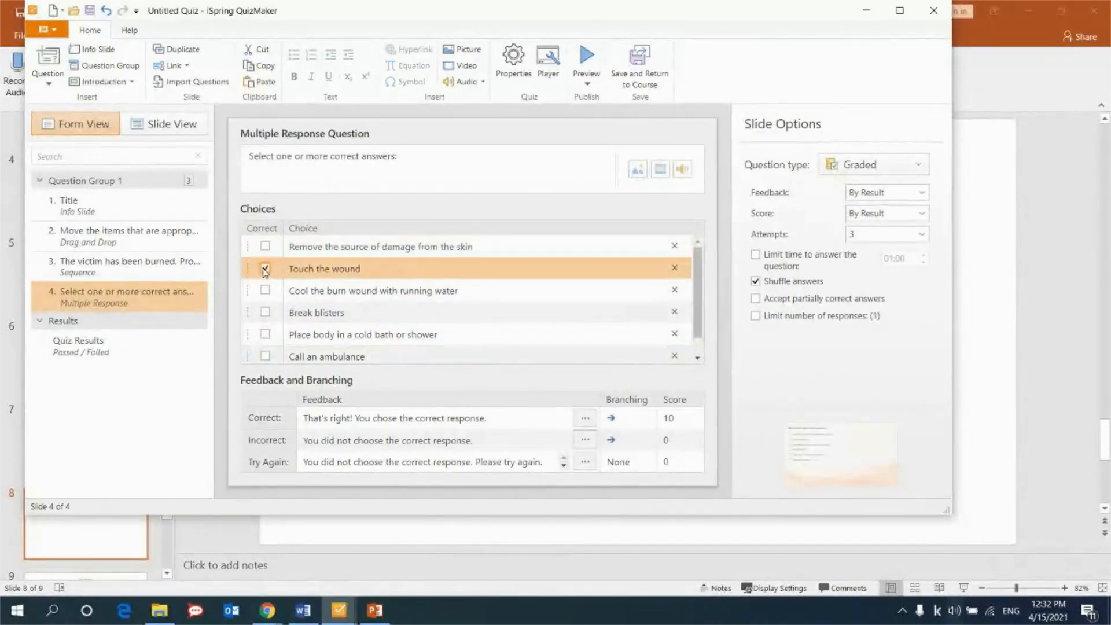
pyautogui.click(265, 313)
pyautogui.click(265, 334)
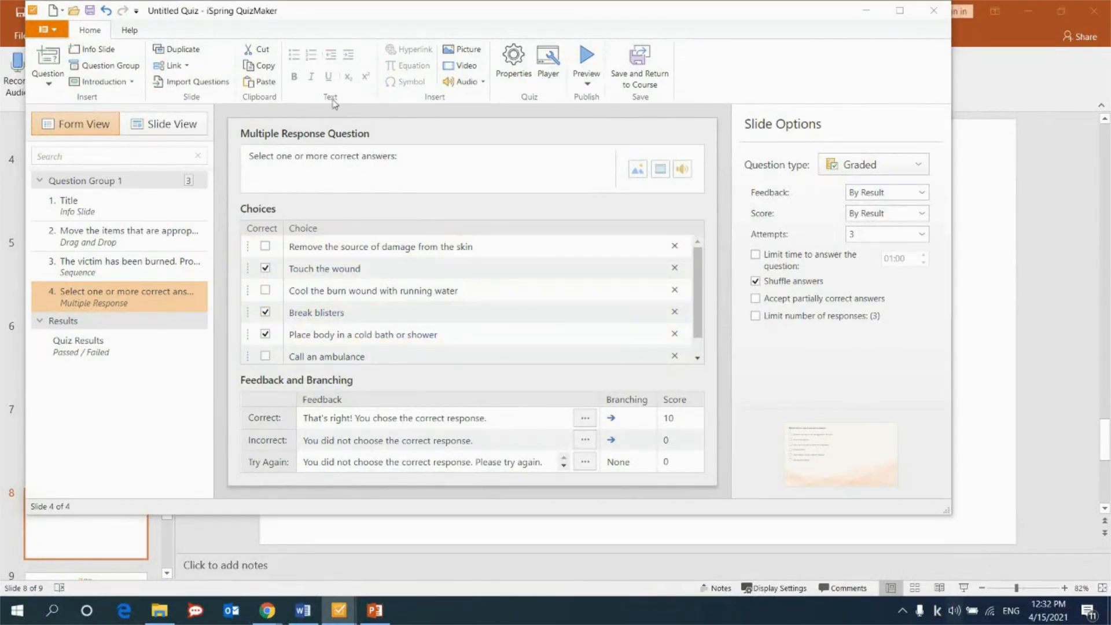
# Replace the question text with "Indicate what should not be done when helping someone who has been burned:" in bold.
pyautogui.click(341, 156)
pyautogui.hotkey('ctrl', 'a')
pyautogui.write('Indicate what should not be done when helping someone who has been burned:')
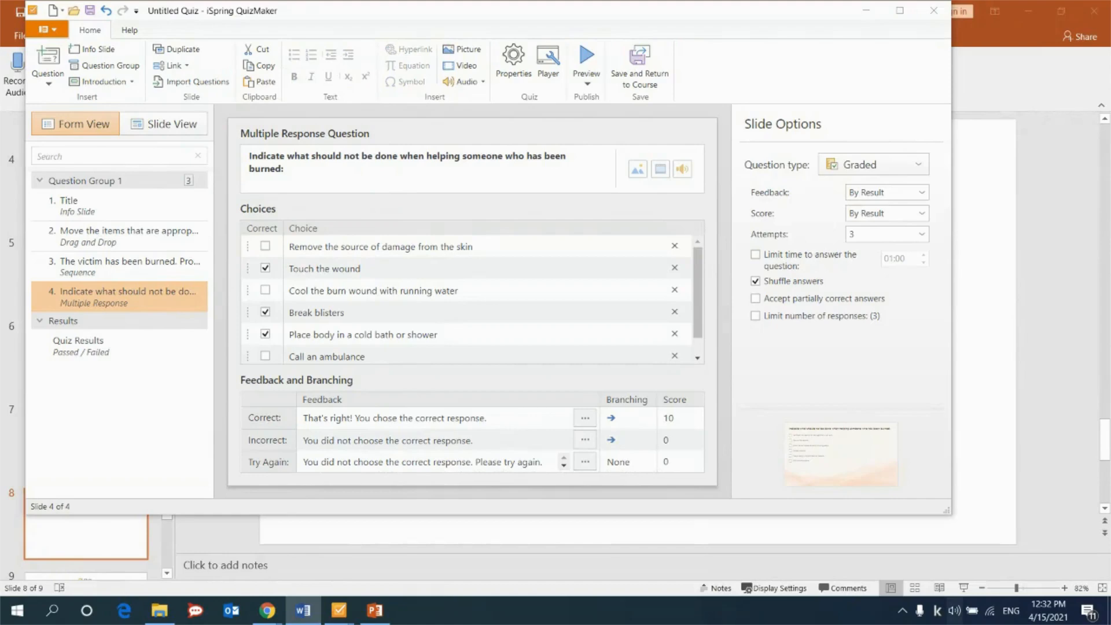
# Move the block of choices and the question title slightly down on the multiple response slide.
pyautogui.click(150, 137)
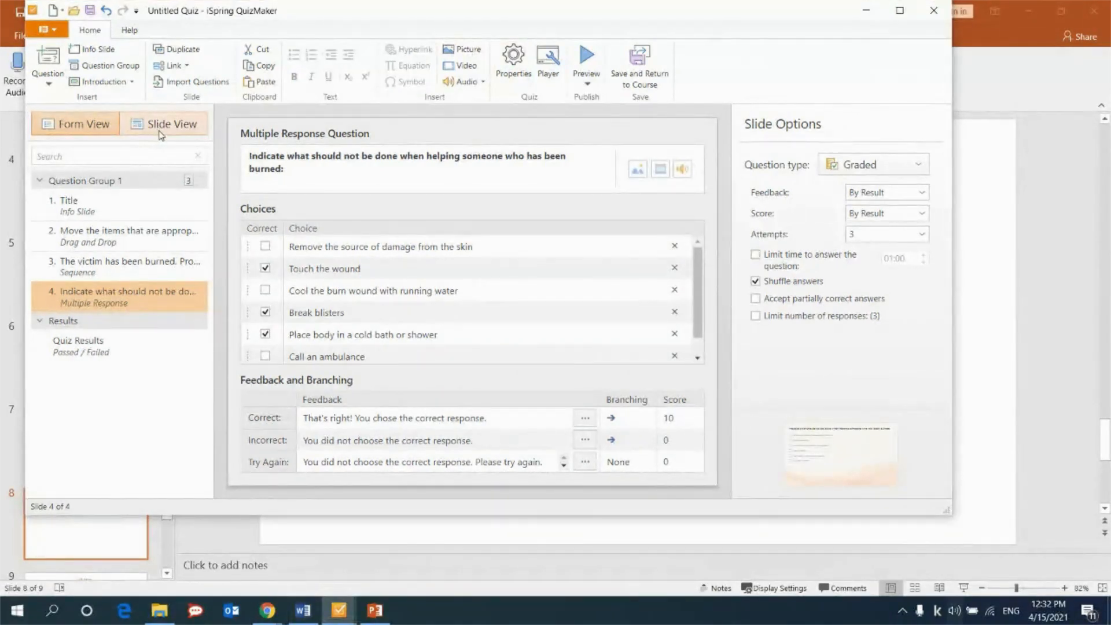
pyautogui.click(161, 136)
pyautogui.click(399, 317)
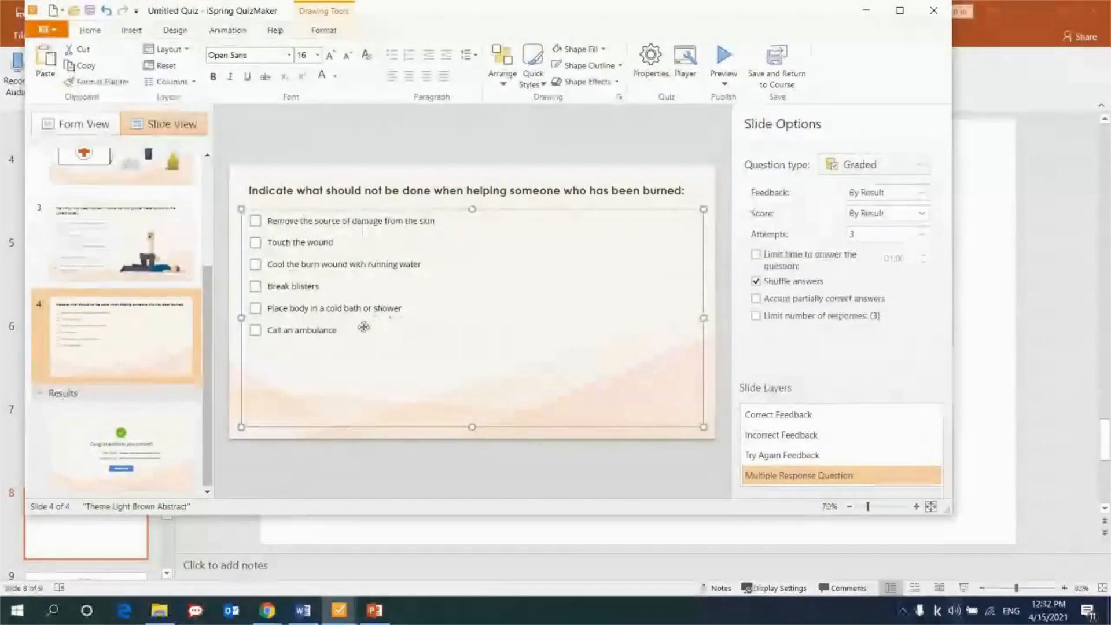
pyautogui.moveTo(363, 327); pyautogui.dragTo(362, 346)
pyautogui.moveTo(294, 197); pyautogui.dragTo(290, 208)
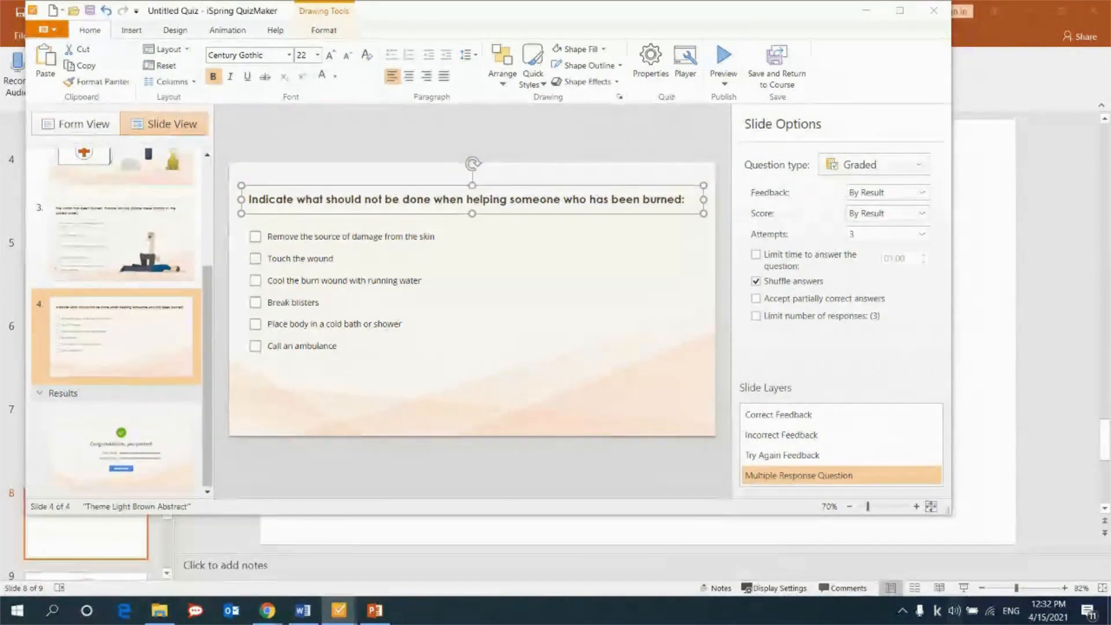
# Paste the picture of gloved hands treating an arm to the right of the multiple response choices.
pyautogui.click(640, 303)
pyautogui.click(694, 210)
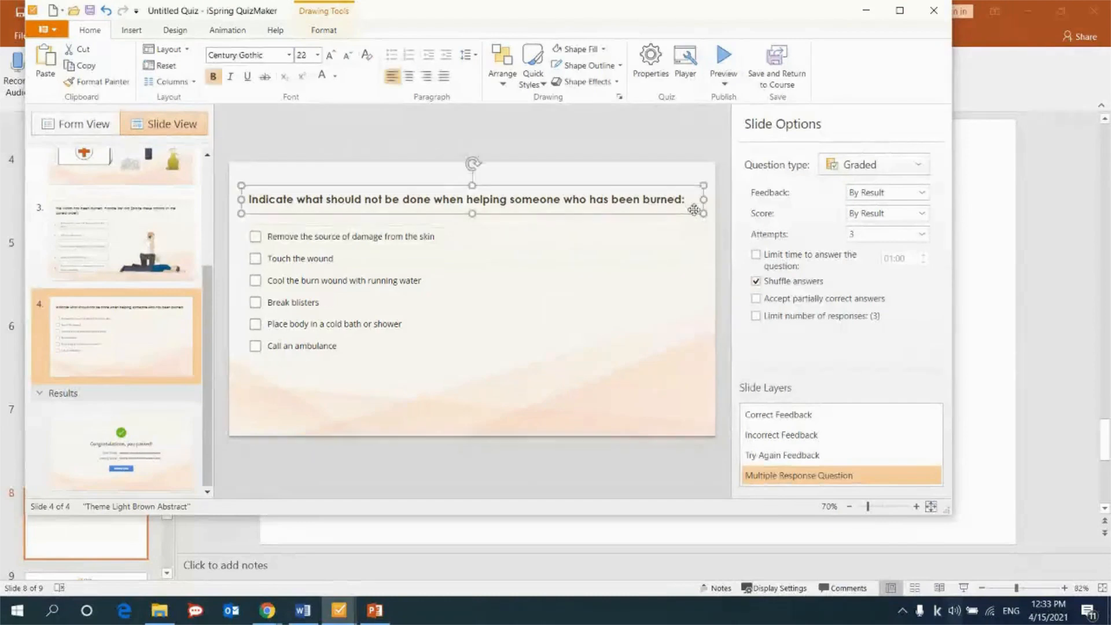
pyautogui.click(705, 284)
pyautogui.hotkey('ctrl', 'v')
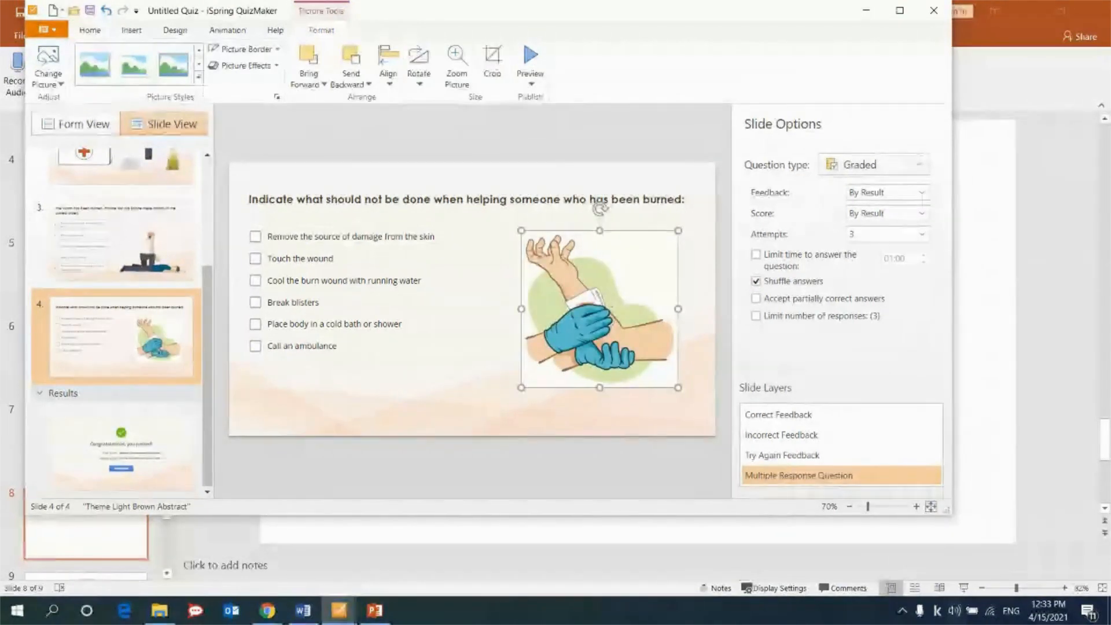
# Return to the form layout and add a Hotspot question after the multiple response question.
pyautogui.hotkey('alt', 'Tab')
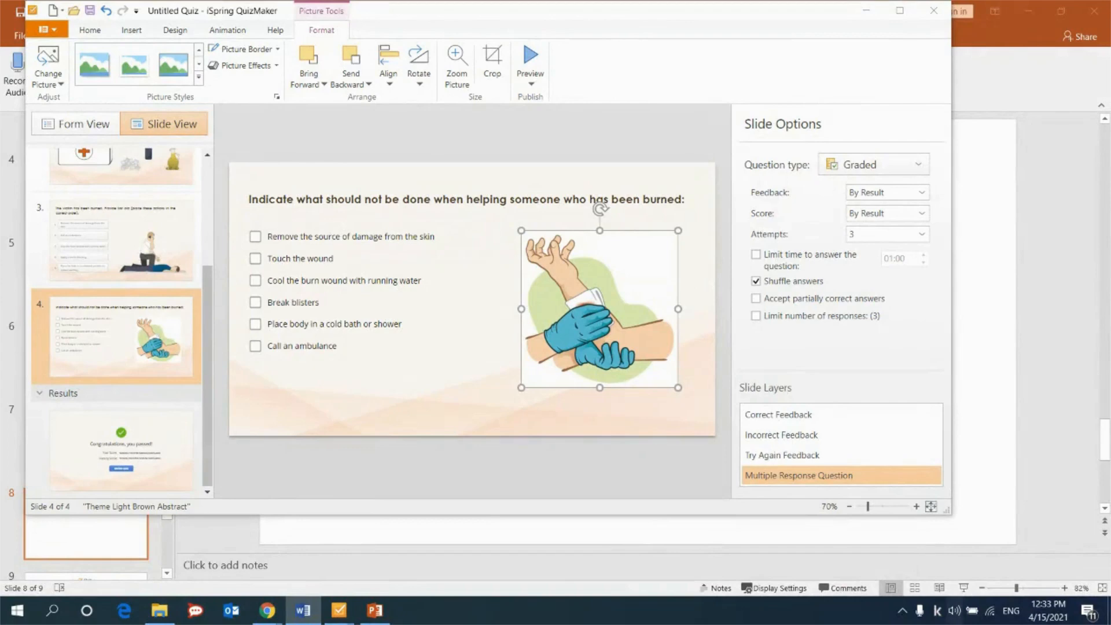
pyautogui.click(75, 124)
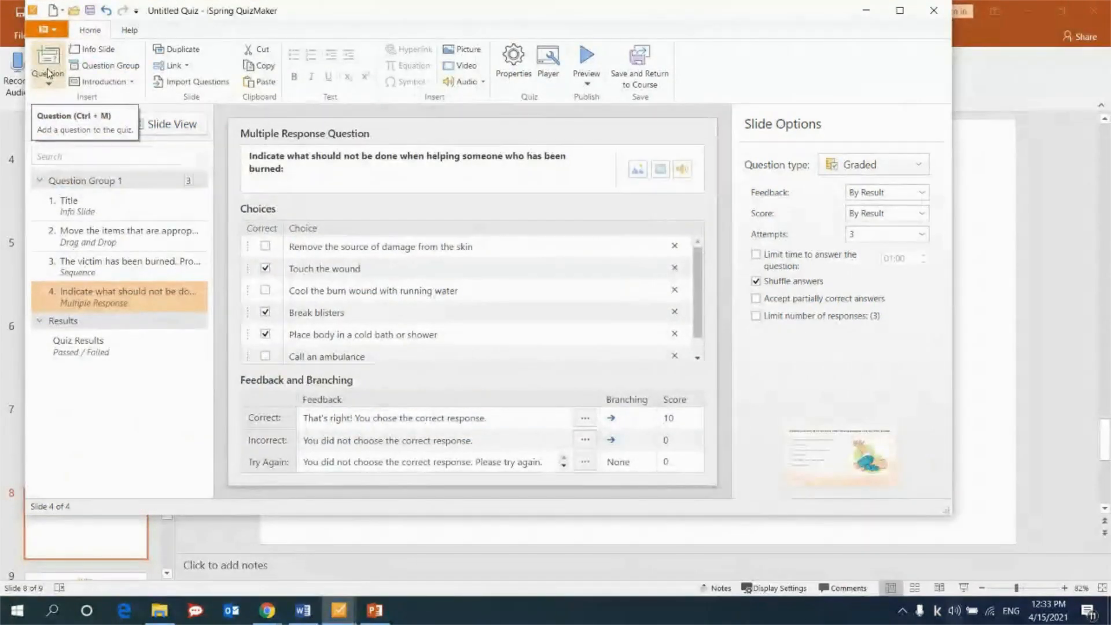
pyautogui.click(50, 80)
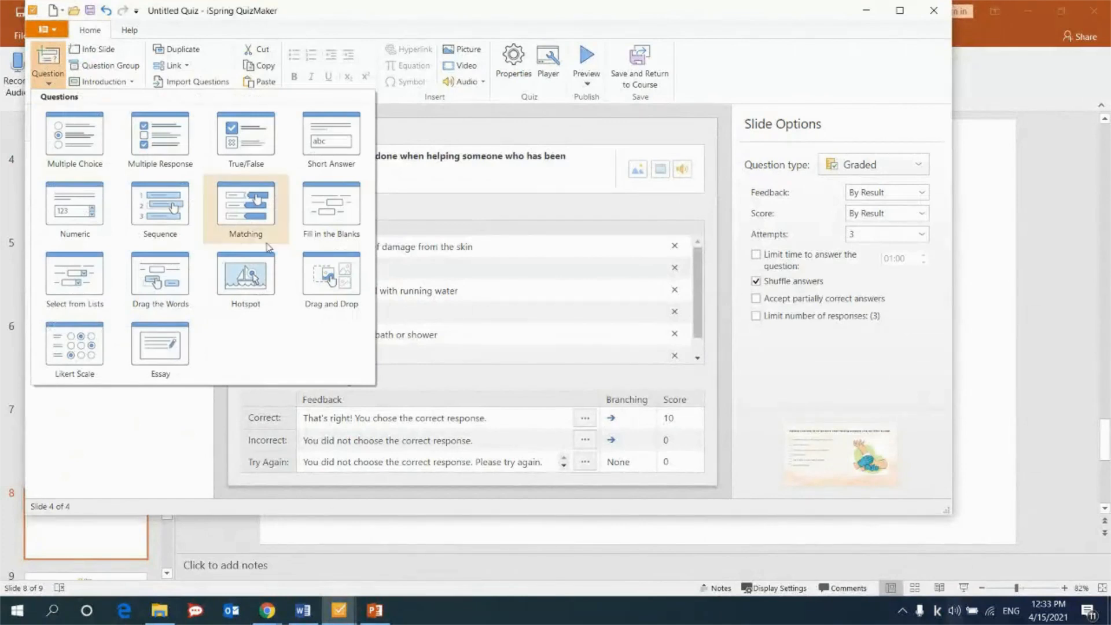
pyautogui.click(256, 294)
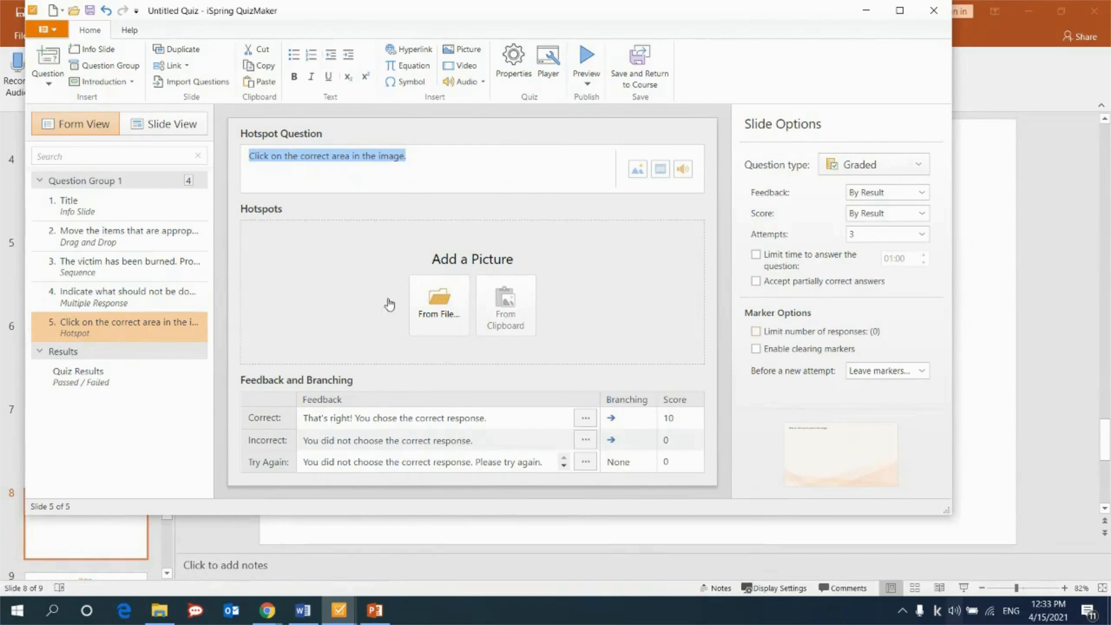
# Load the image file "HotSpot pitcture" from the Webinar 15.04 folder and draw an oval hotspot over the third hand.
pyautogui.click(417, 319)
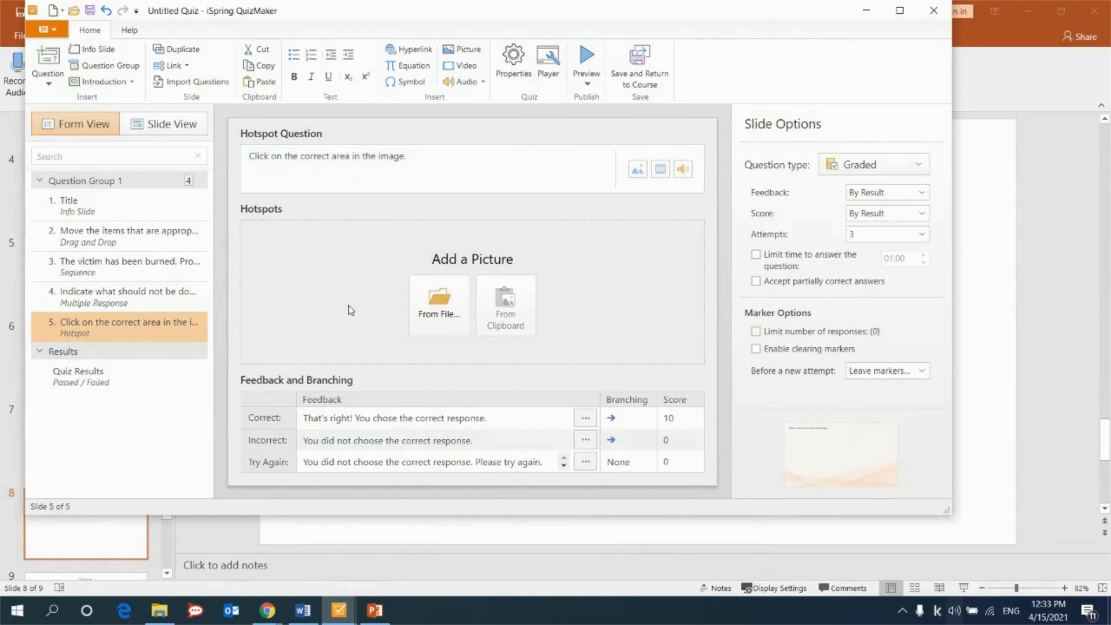
pyautogui.click(438, 320)
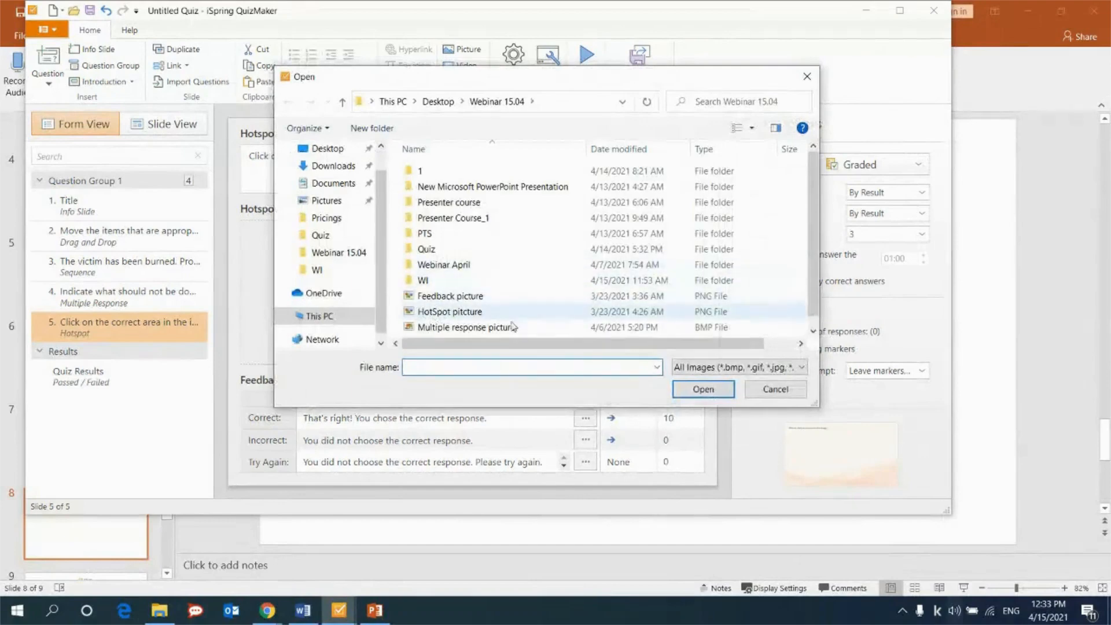
pyautogui.click(454, 313)
pyautogui.click(705, 395)
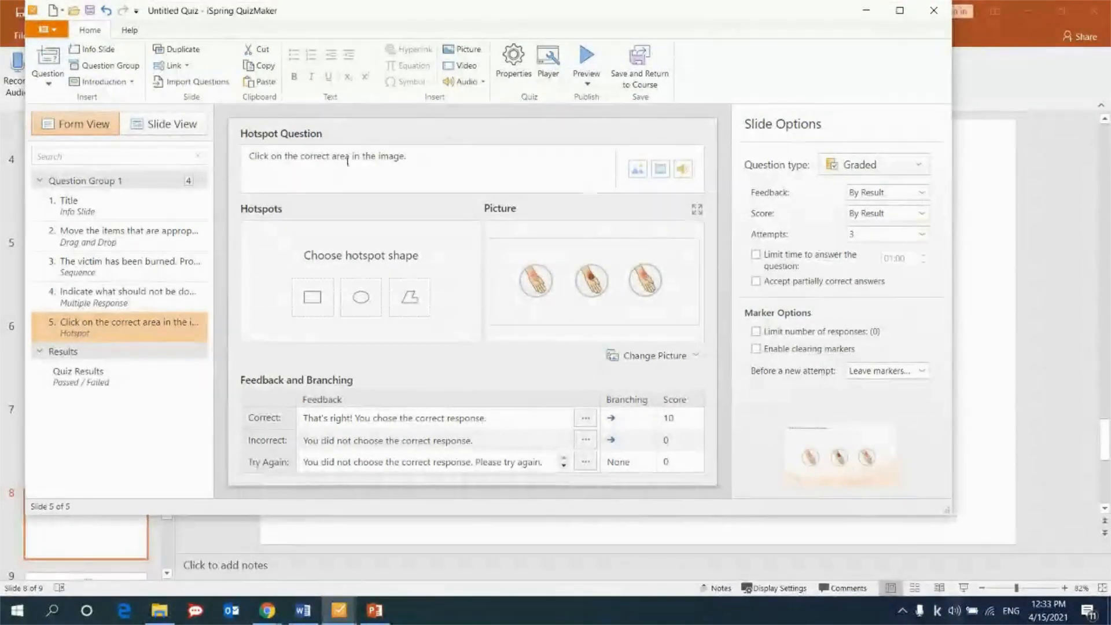
pyautogui.click(367, 303)
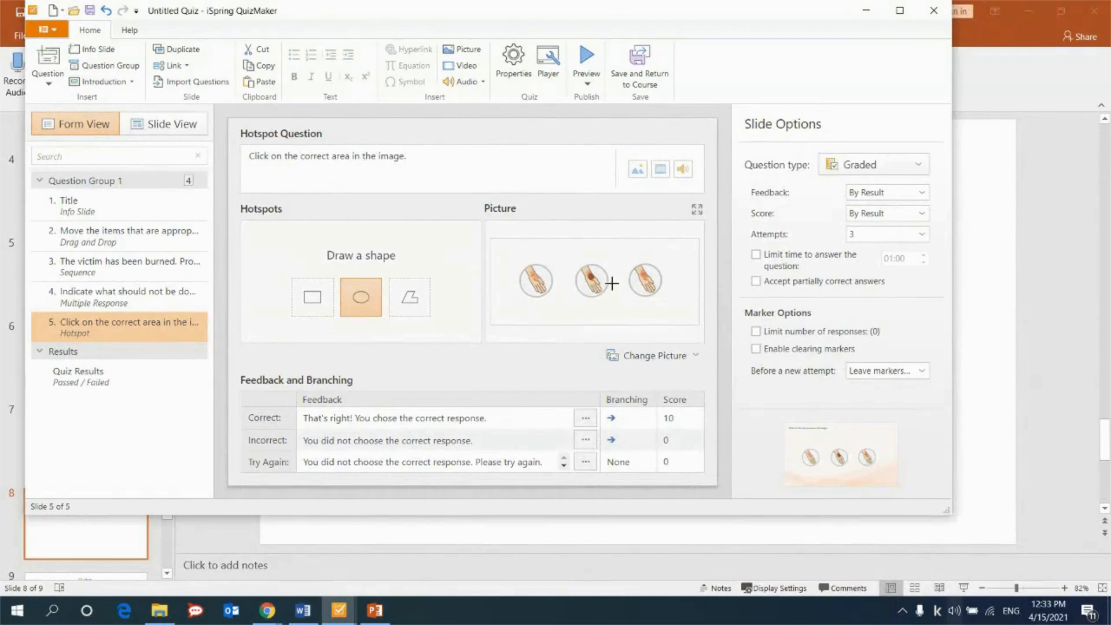
pyautogui.moveTo(629, 270); pyautogui.dragTo(649, 286)
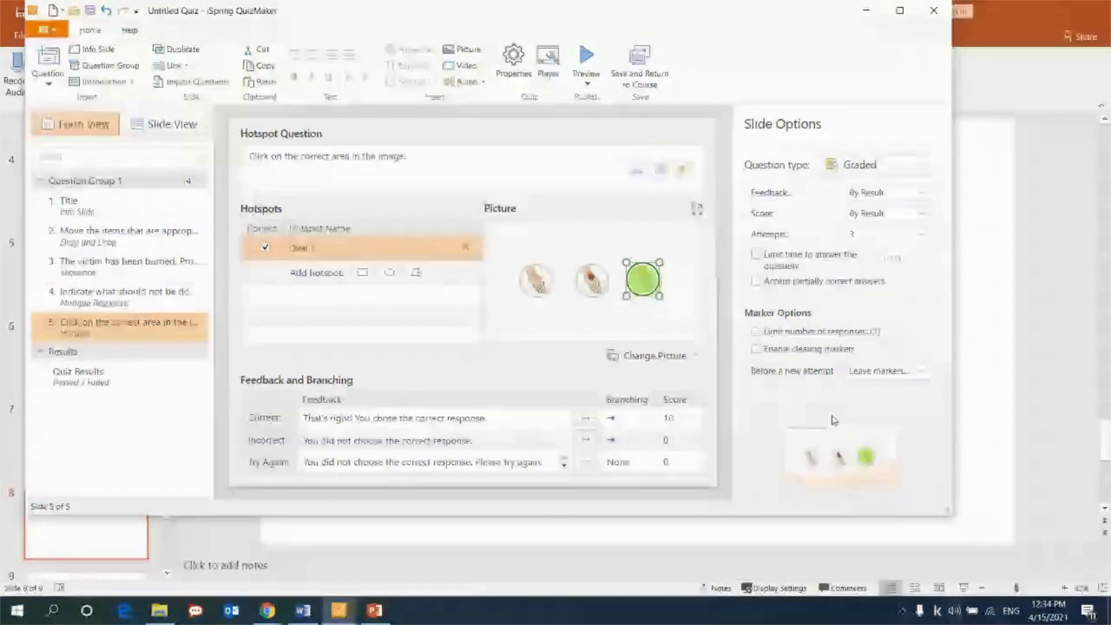
# Open the hotspot slide's Incorrect Feedback layer for inserting a picture.
pyautogui.click(180, 127)
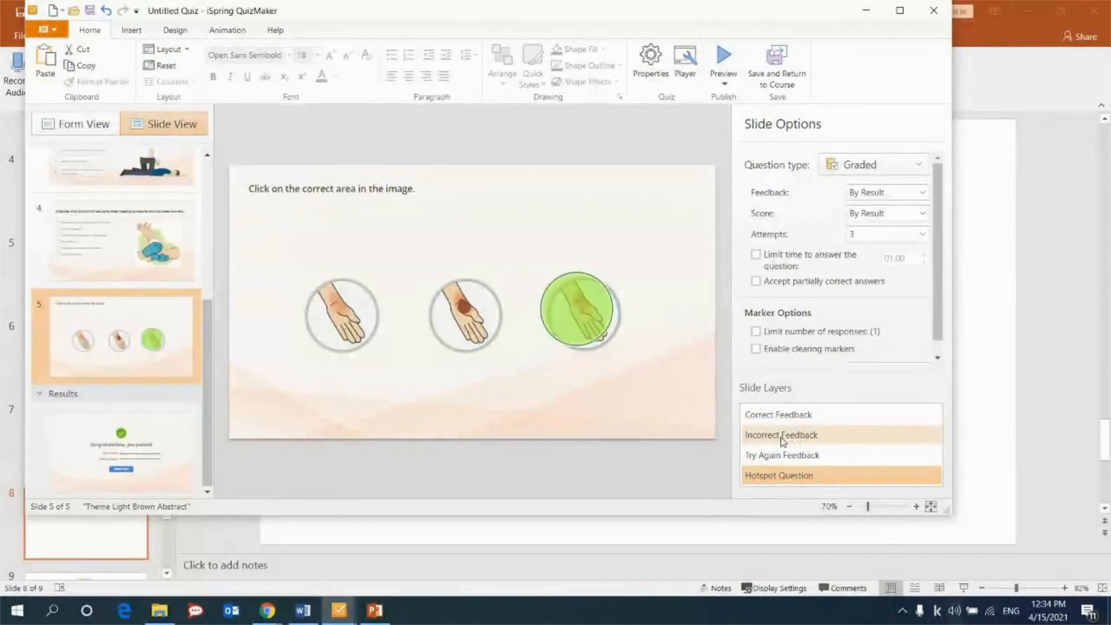
pyautogui.click(782, 439)
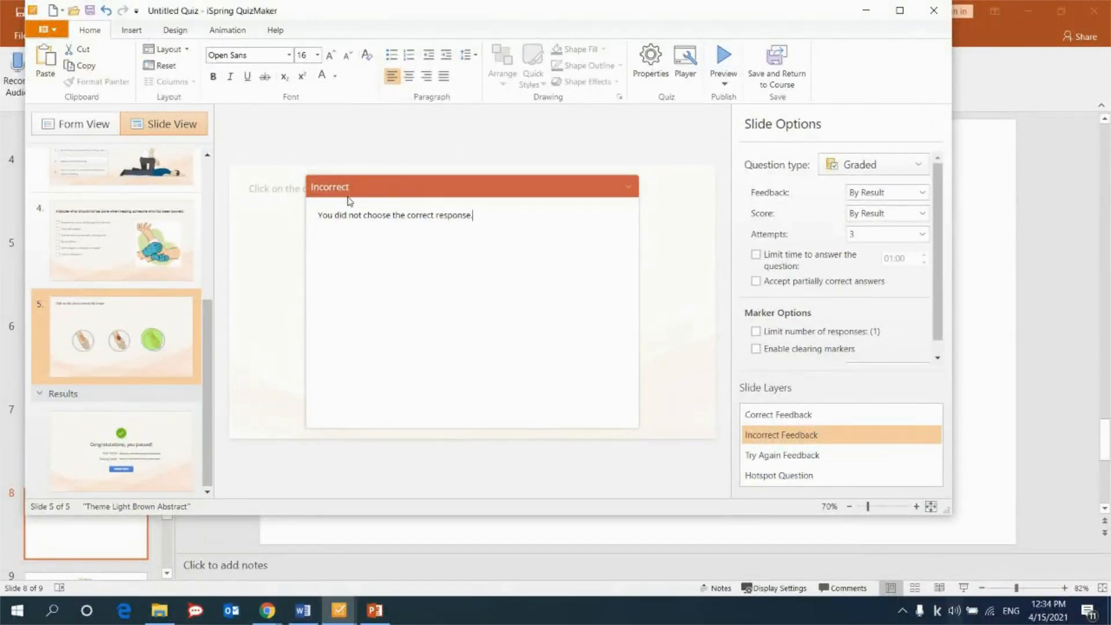
pyautogui.click(136, 32)
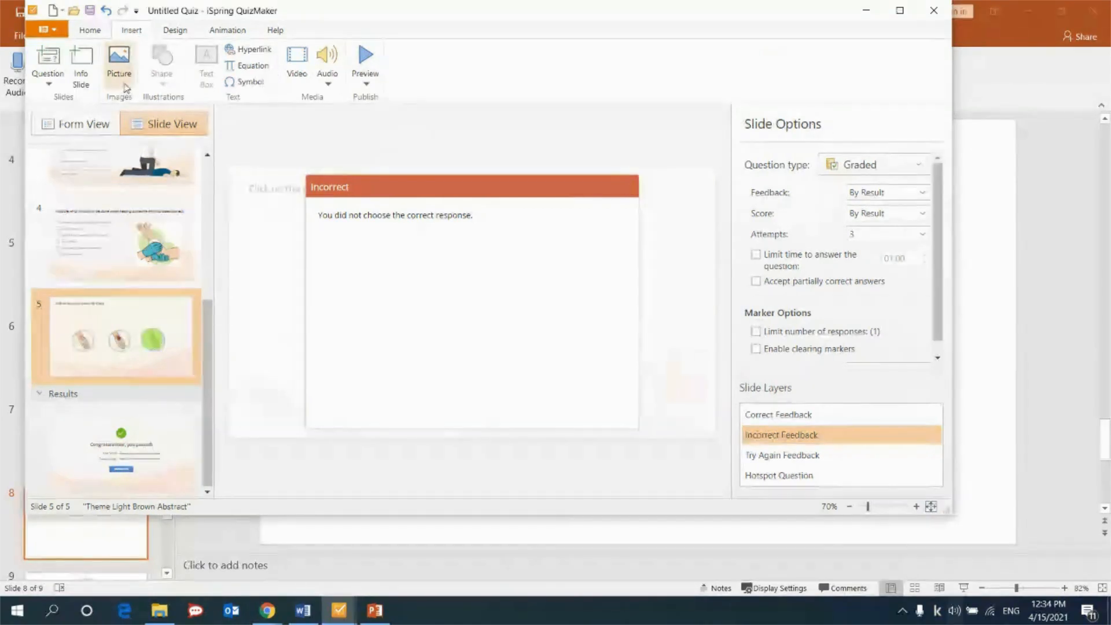
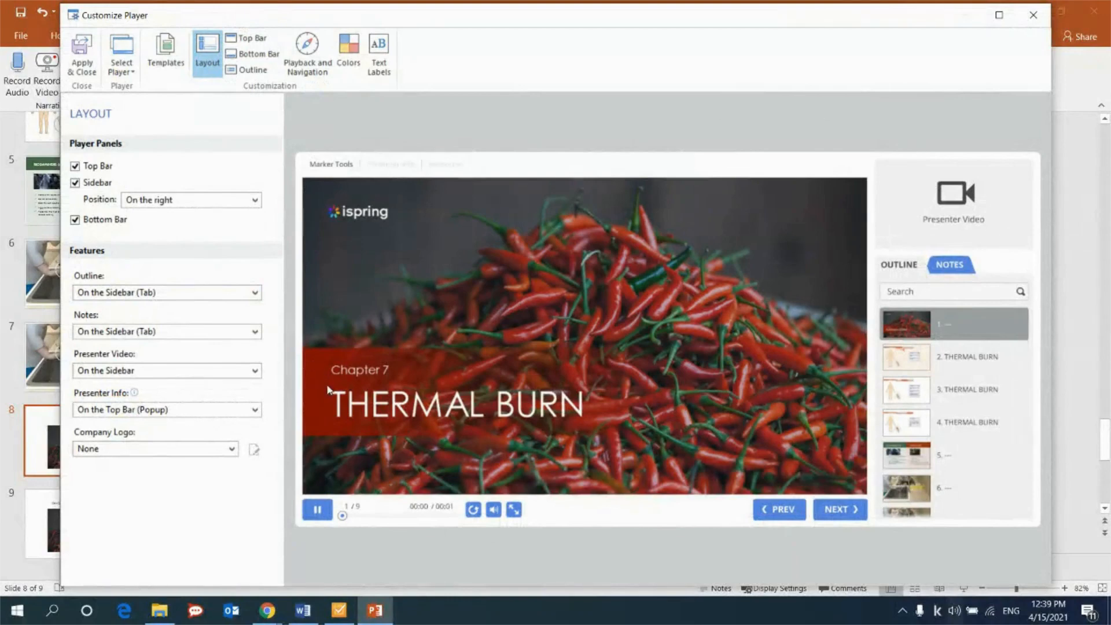
# Examine the course player's layout options, including the outline placement and top bar, and its playback and navigation settings.
pyautogui.click(204, 294)
pyautogui.click(203, 298)
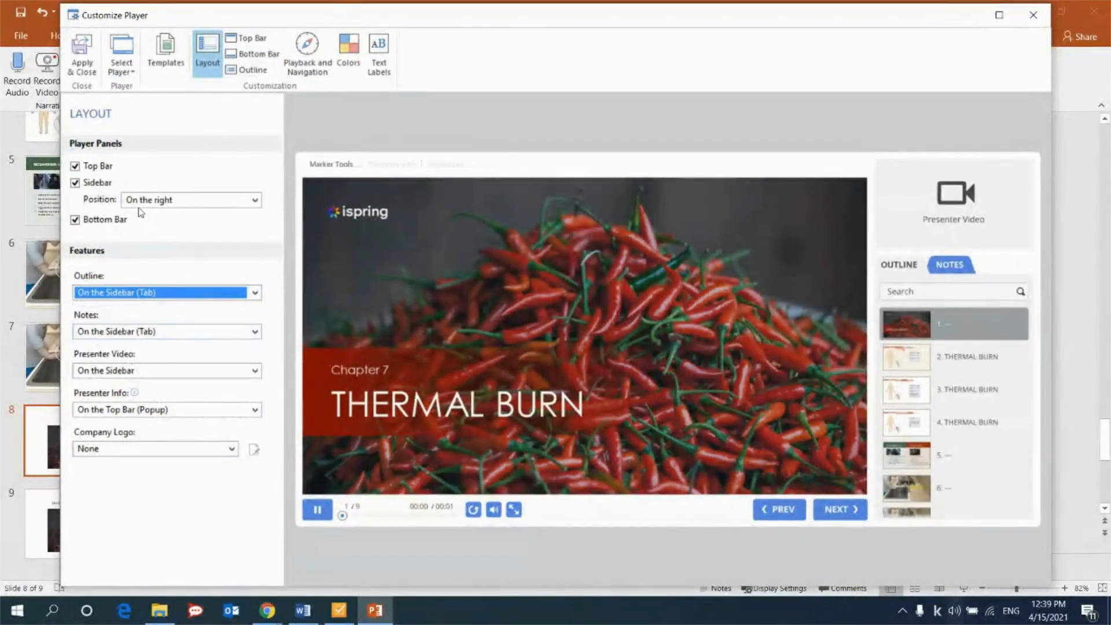
pyautogui.click(99, 168)
pyautogui.click(99, 168)
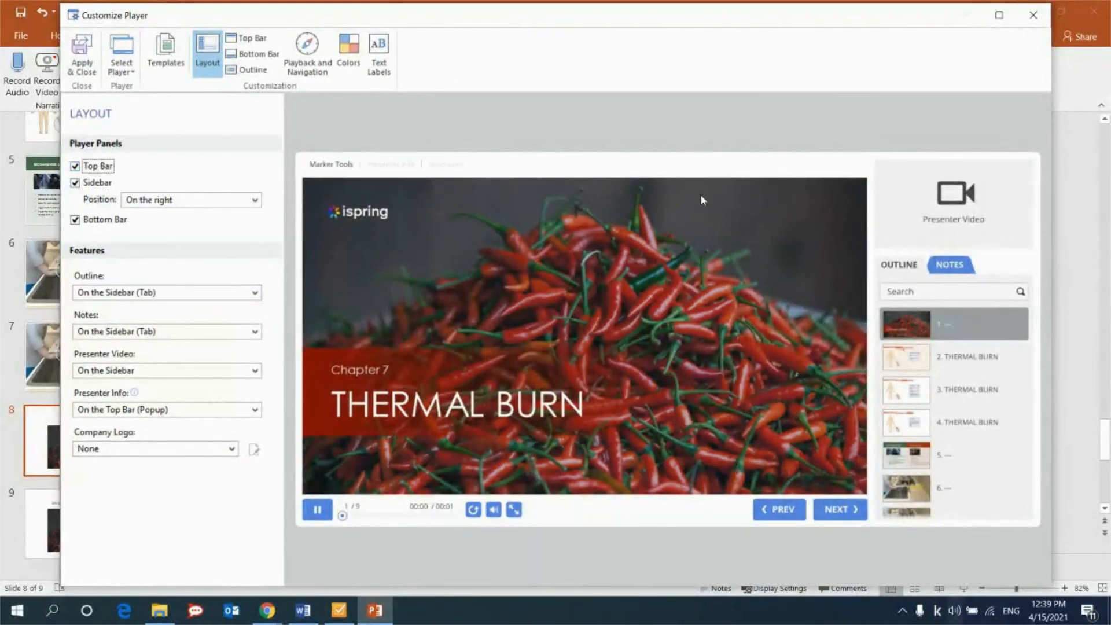
pyautogui.click(310, 72)
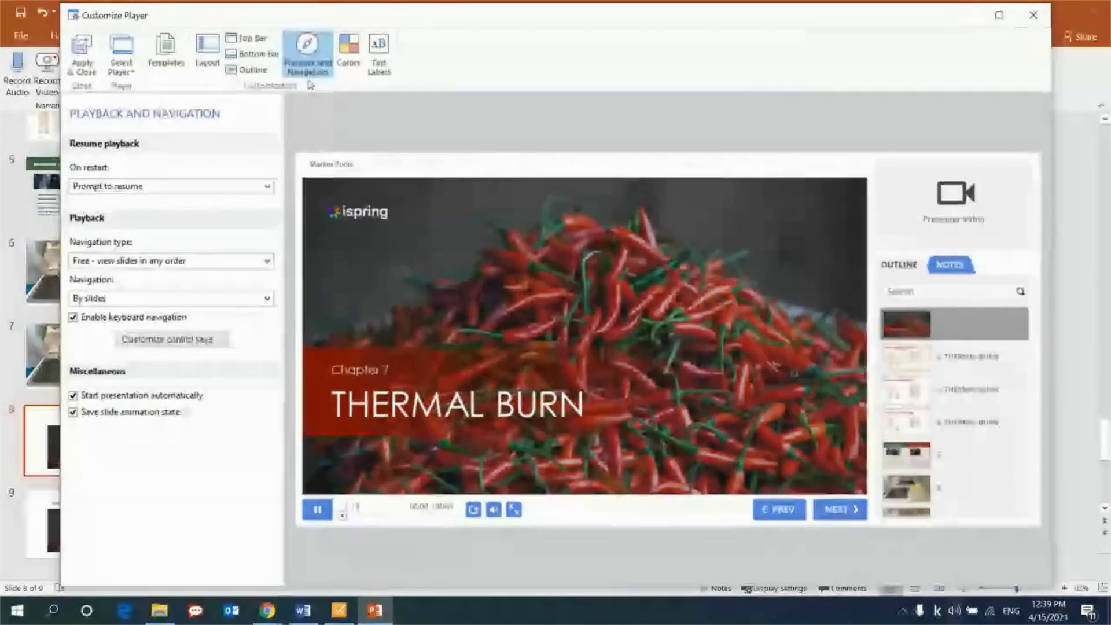
# Review the player's color scheme objects and its English text labels, and close the player customization.
pyautogui.click(348, 58)
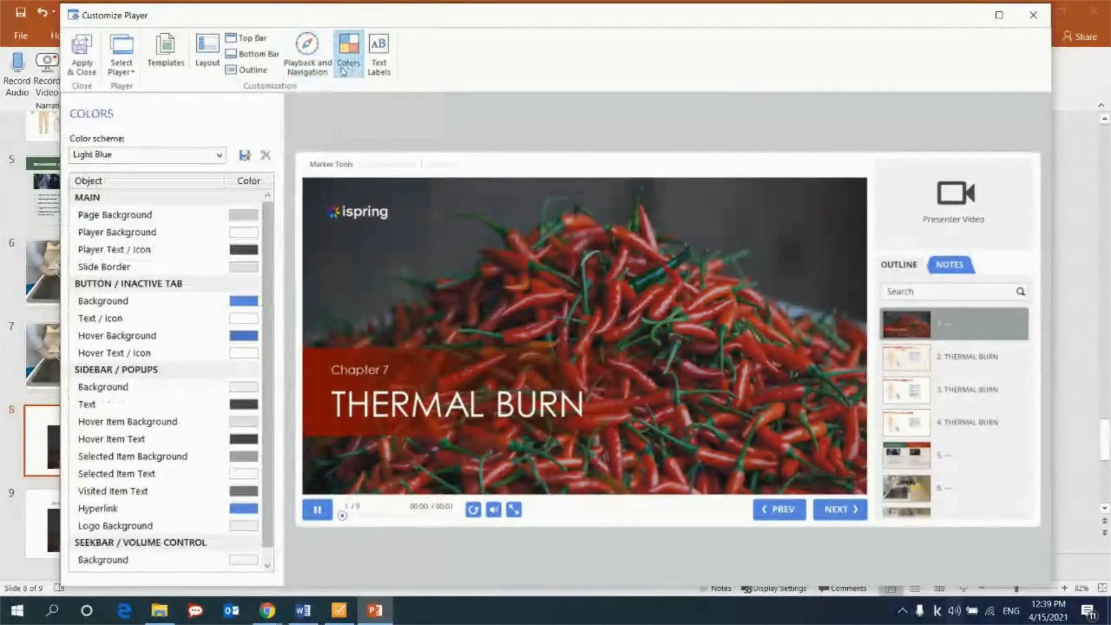
pyautogui.scroll(-1, 265, 284)
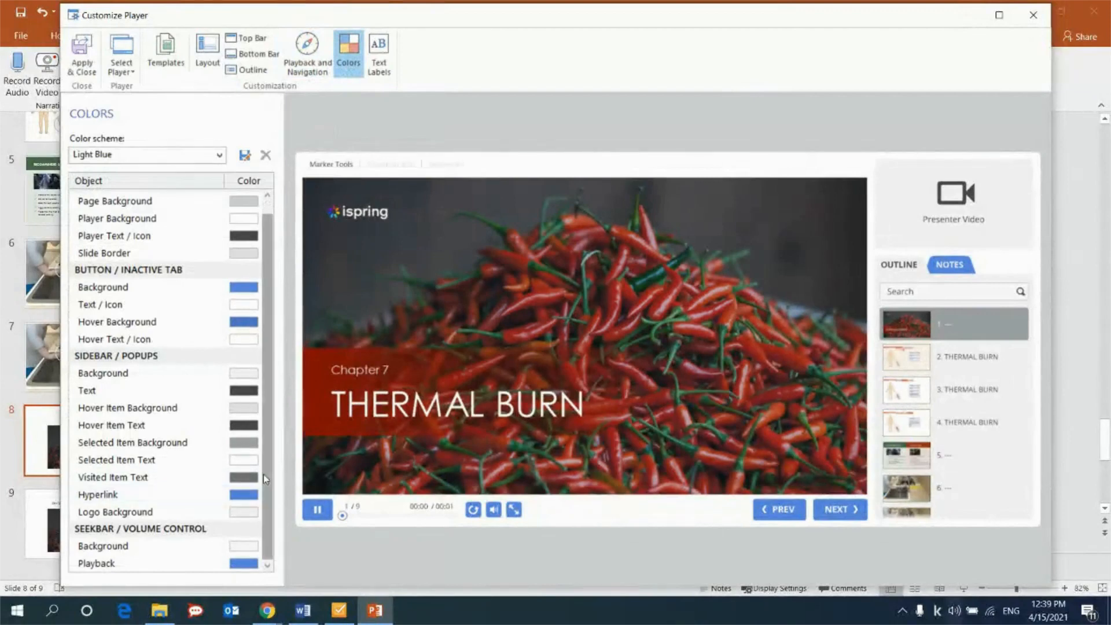
pyautogui.scroll(1, 268, 442)
pyautogui.click(379, 58)
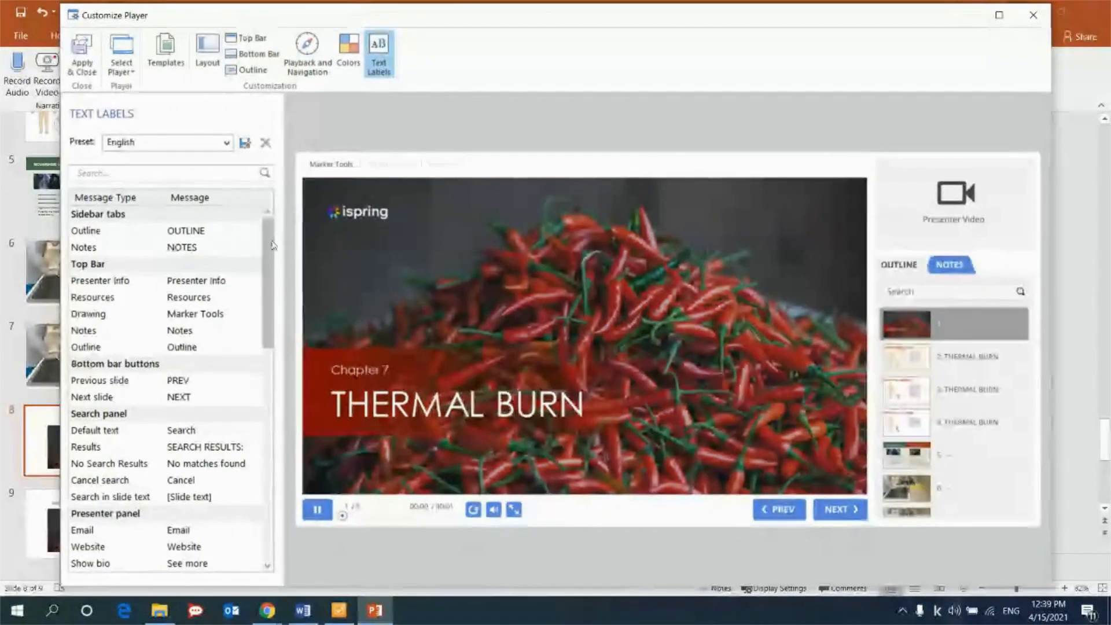
pyautogui.scroll(-4, 264, 339)
pyautogui.scroll(-8, 264, 339)
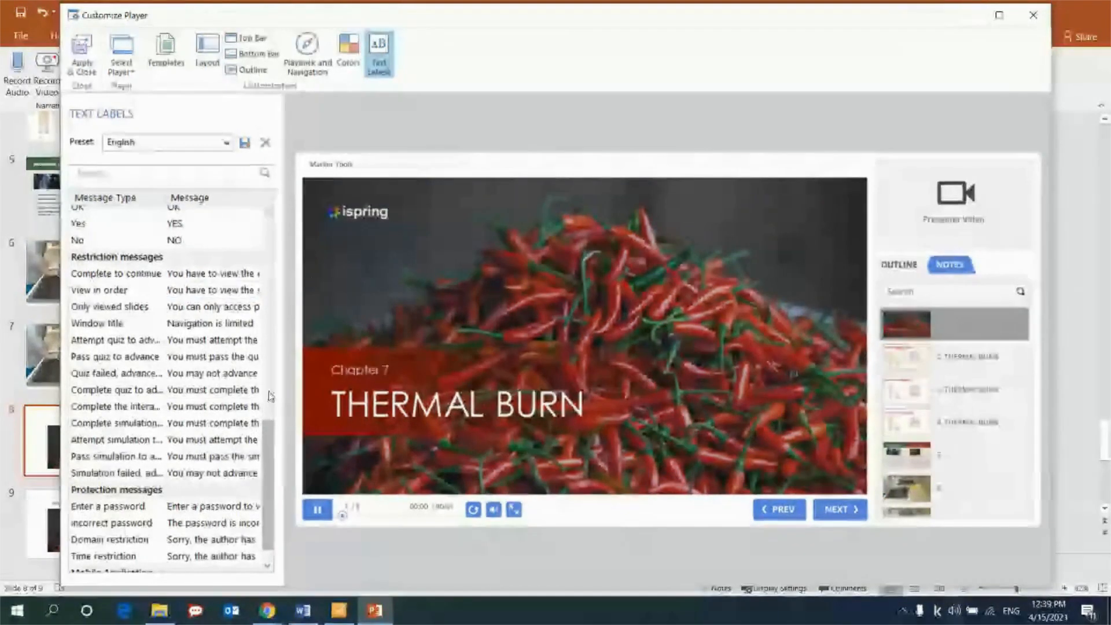
pyautogui.scroll(1, 269, 444)
pyautogui.scroll(7, 269, 443)
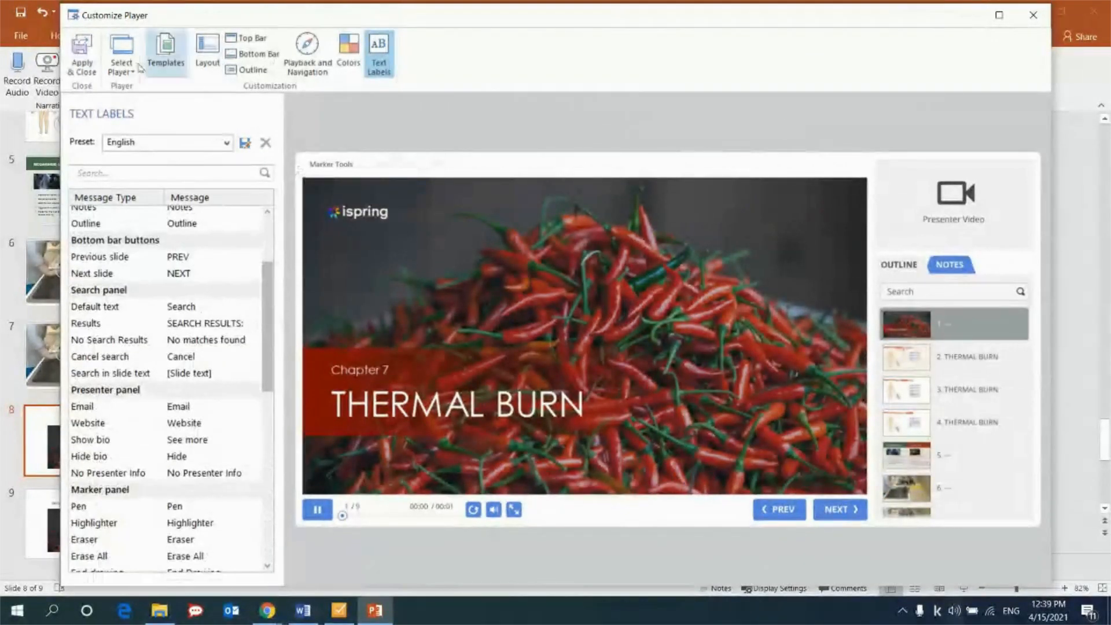
pyautogui.click(81, 75)
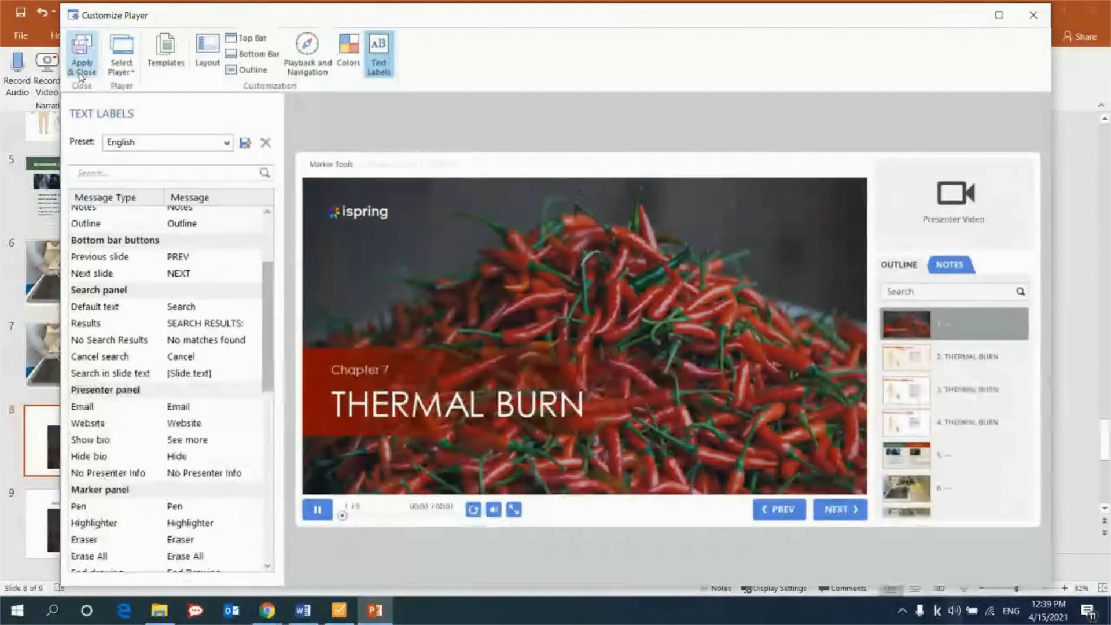
pyautogui.click(1036, 17)
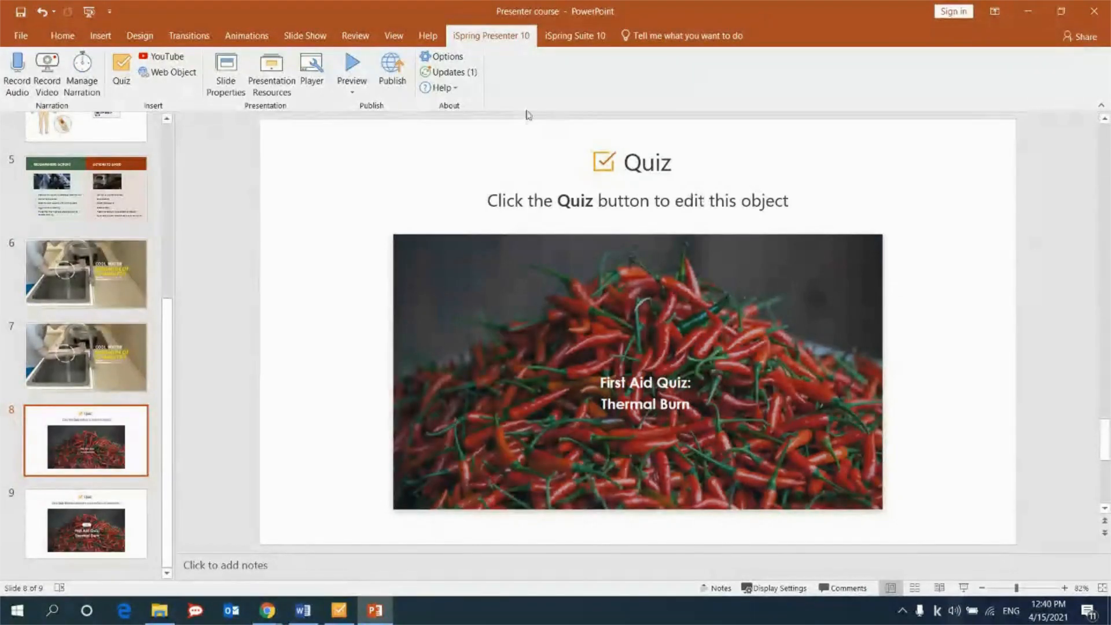
# Review the publishing options for My Computer, iSpring Learn and LMS, including the available LMS profiles, and close the dialog without publishing.
pyautogui.click(394, 91)
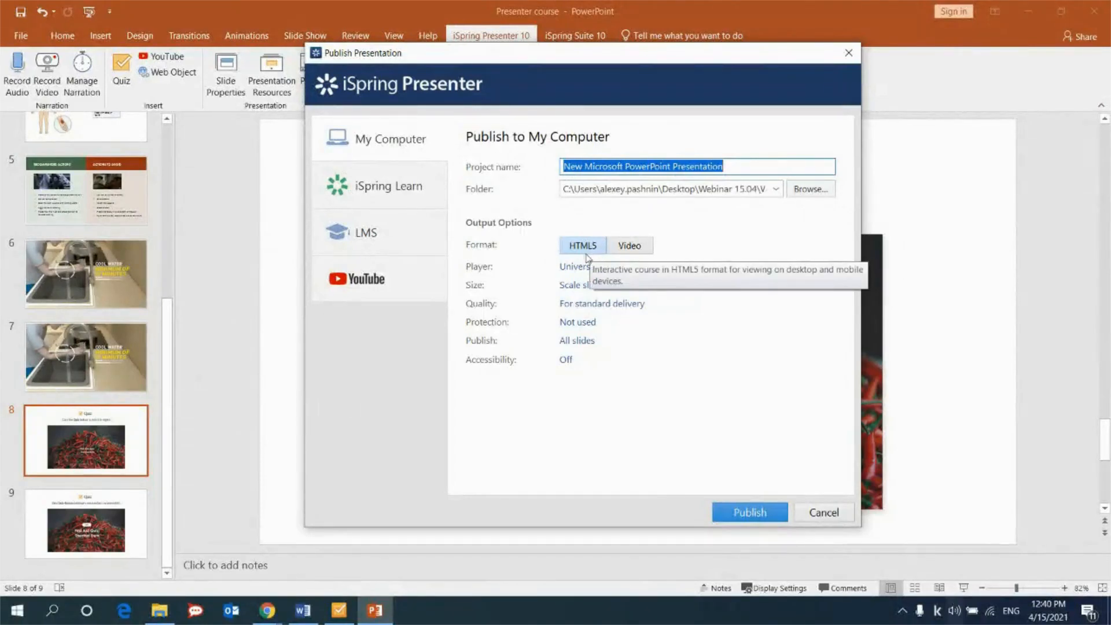
pyautogui.click(380, 196)
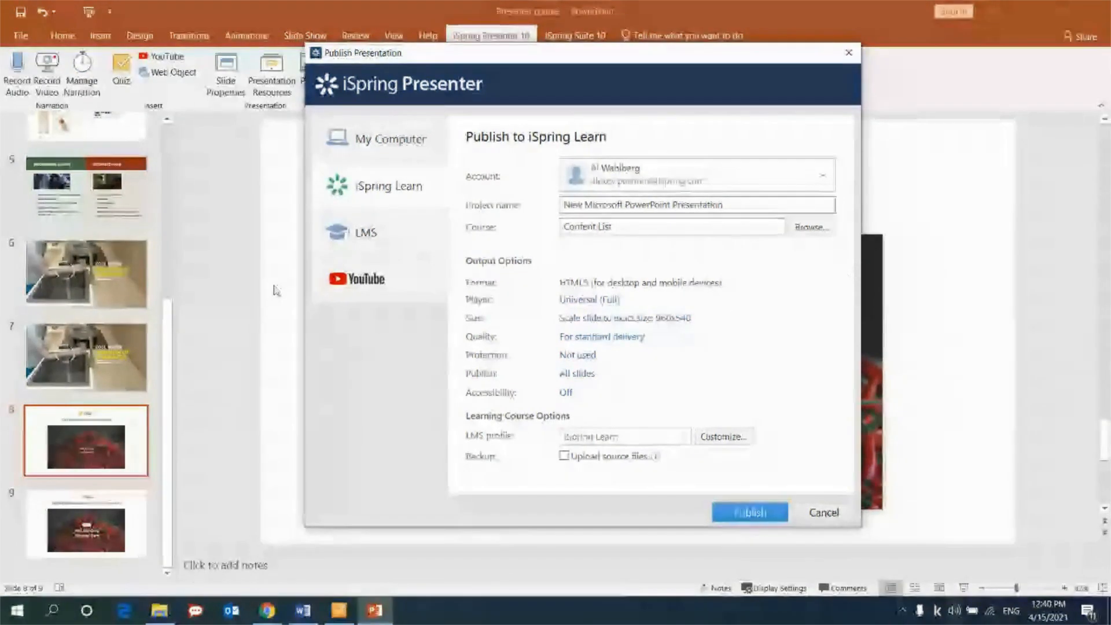
pyautogui.click(397, 241)
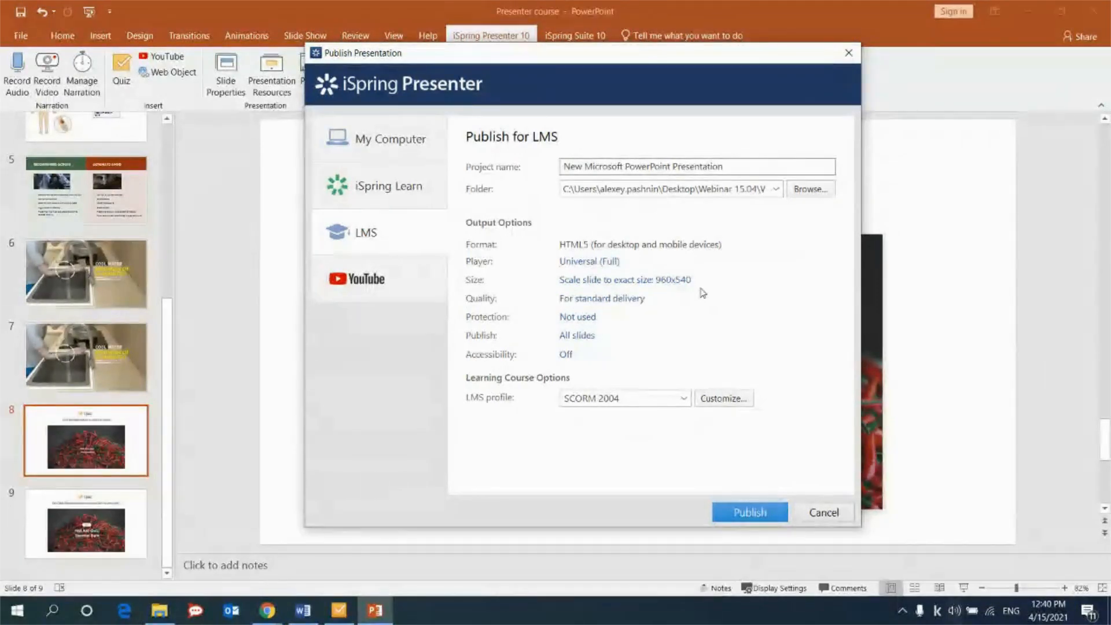
pyautogui.click(683, 398)
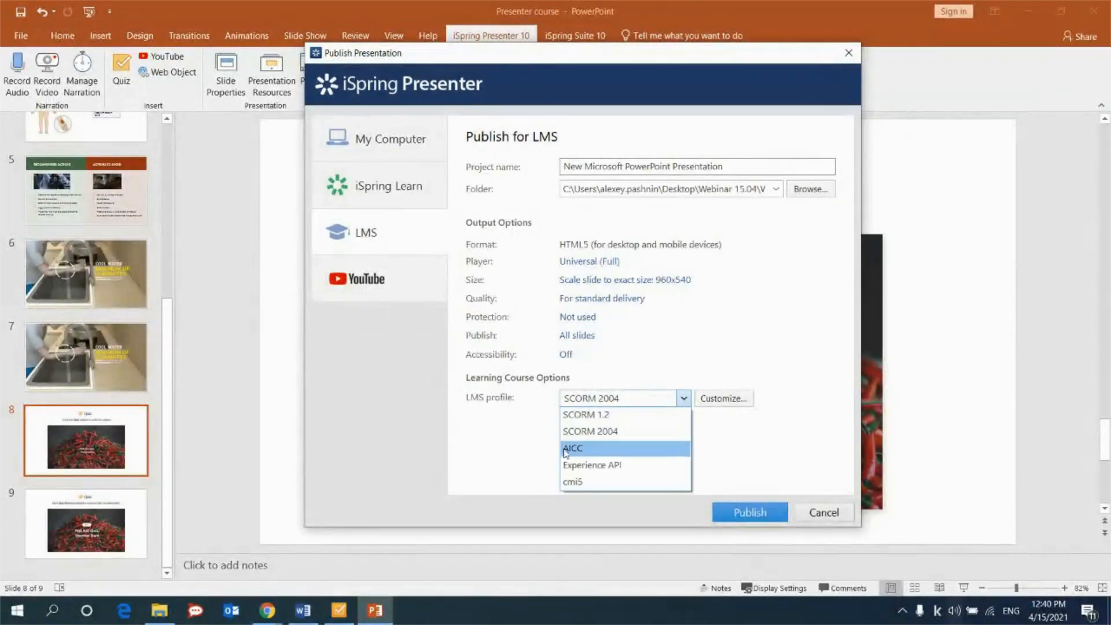
pyautogui.click(528, 461)
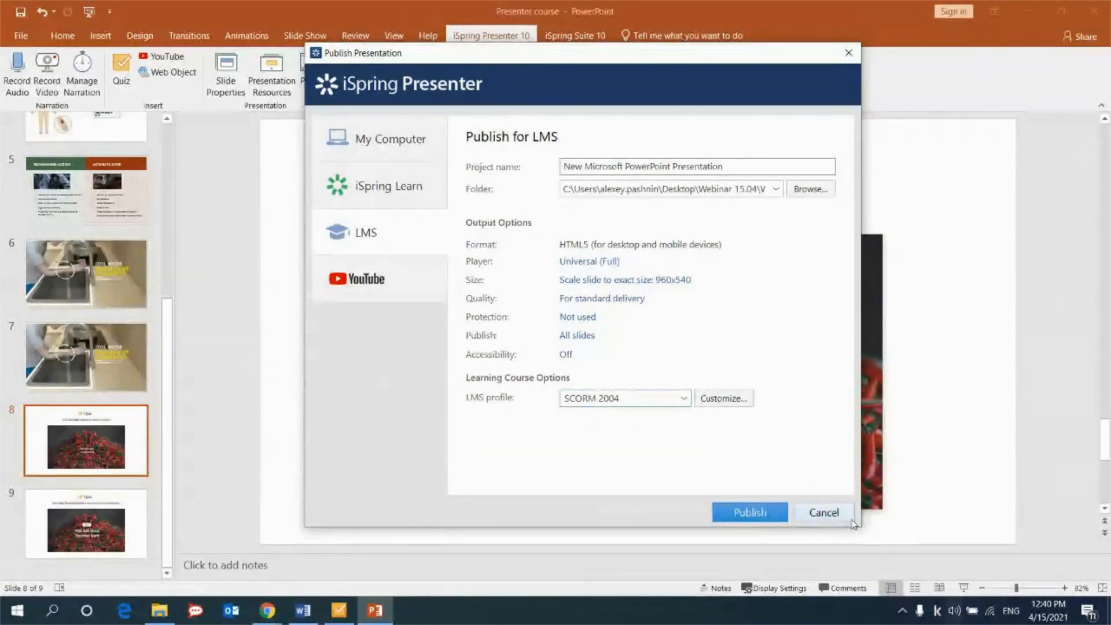
pyautogui.click(849, 53)
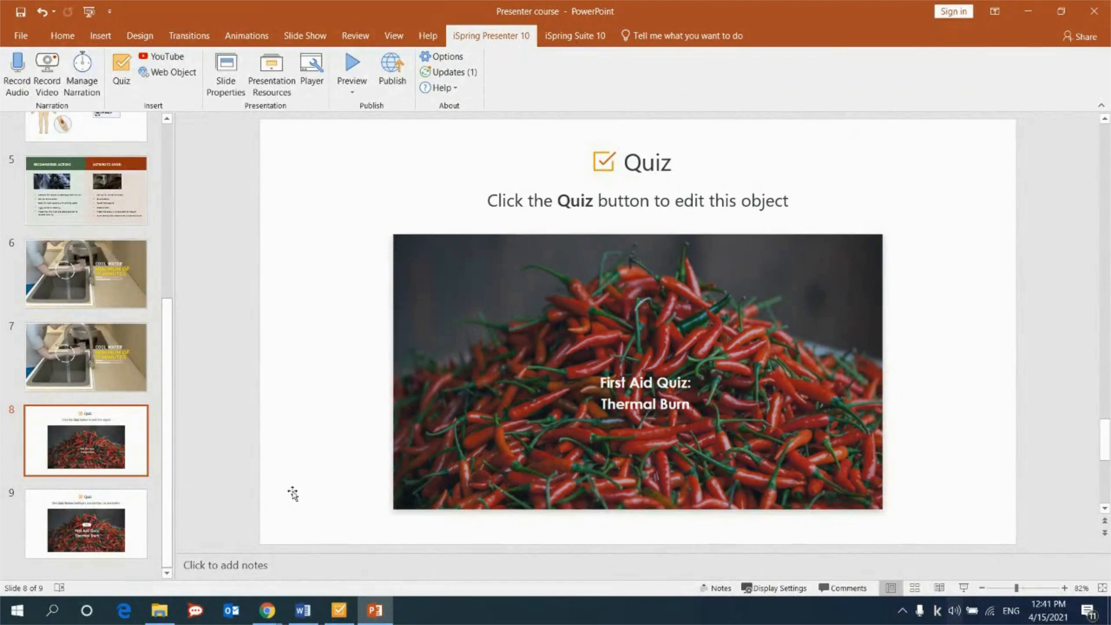
# Switch to Chrome and open the bookmarked Supported LMS's page in a new tab.
pyautogui.moveTo(276, 623)
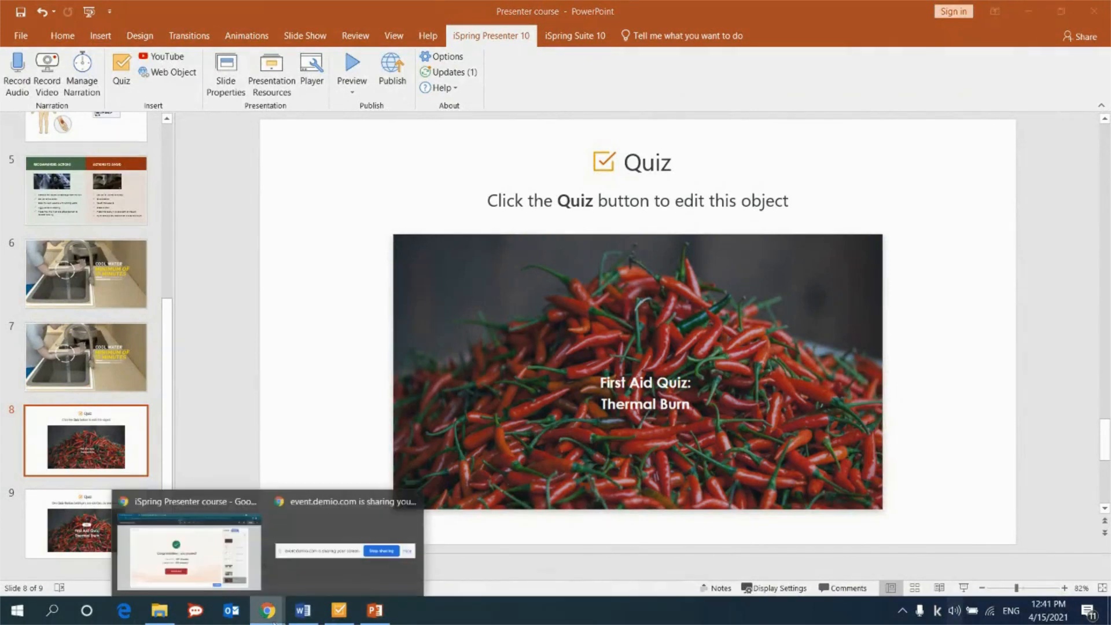
pyautogui.click(232, 521)
pyautogui.click(368, 12)
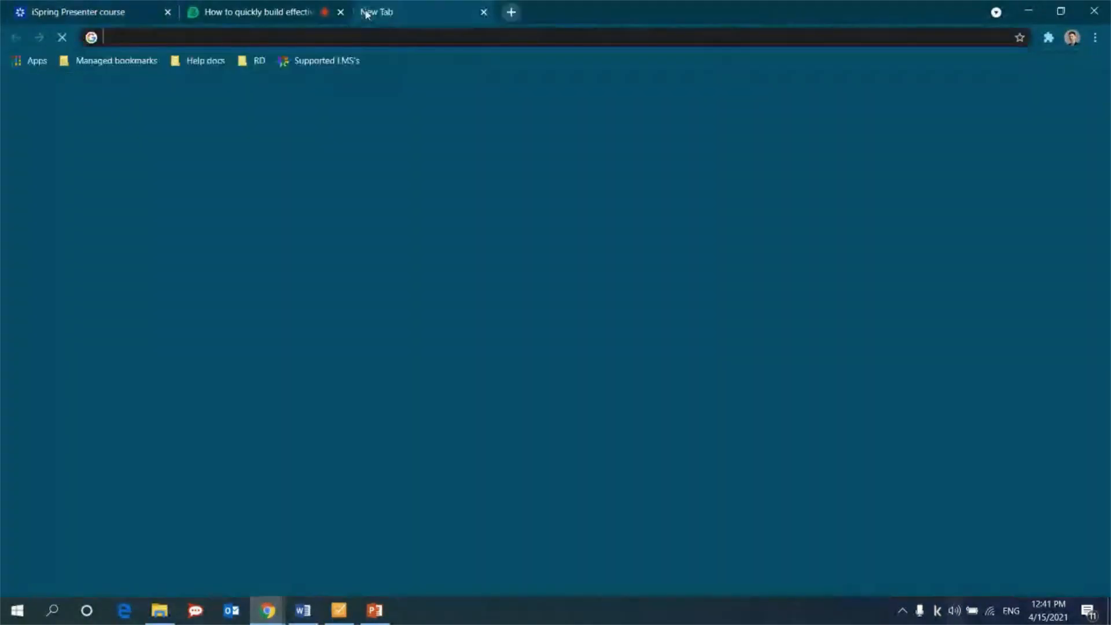
pyautogui.click(324, 62)
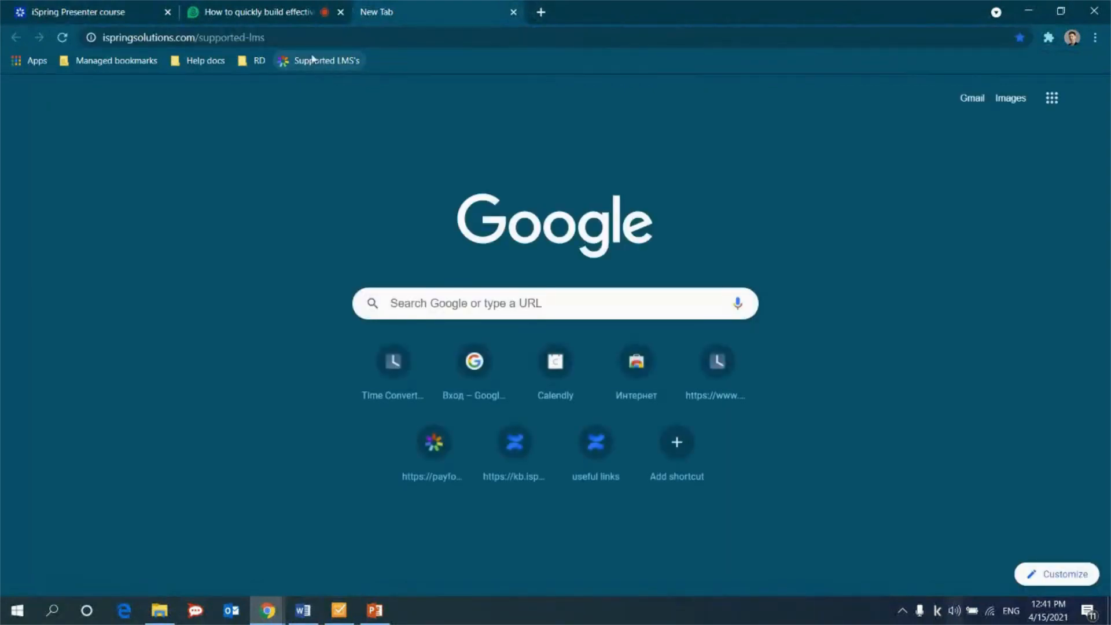
pyautogui.click(280, 38)
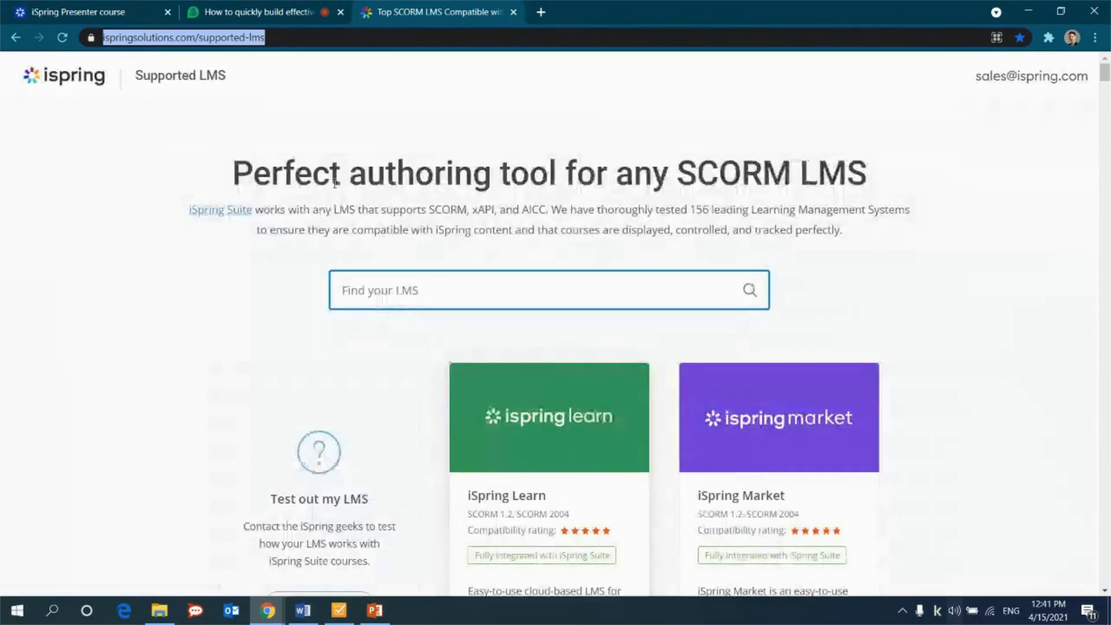
# Enter "f" in the Find your LMS search and dismiss the chat window before returning to PowerPoint.
pyautogui.click(413, 300)
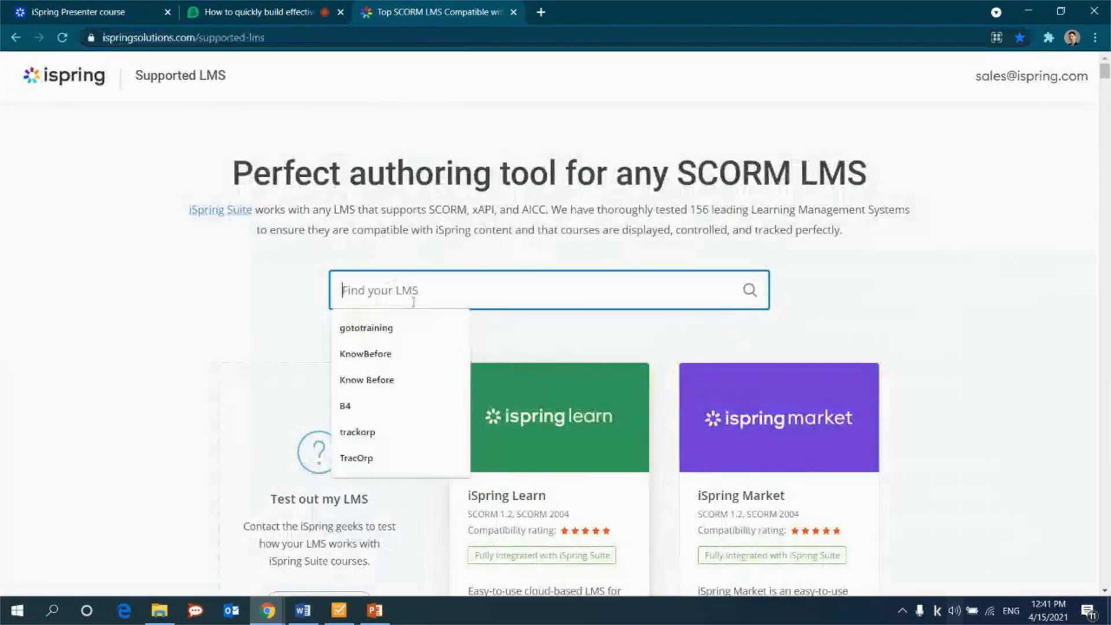
pyautogui.write('f')
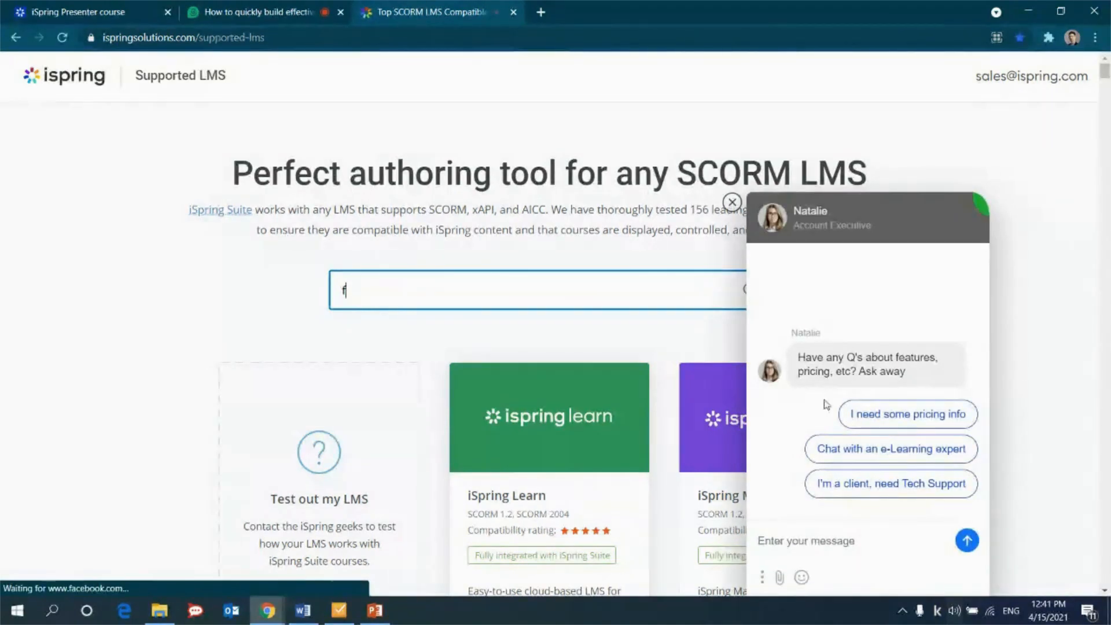
pyautogui.click(733, 202)
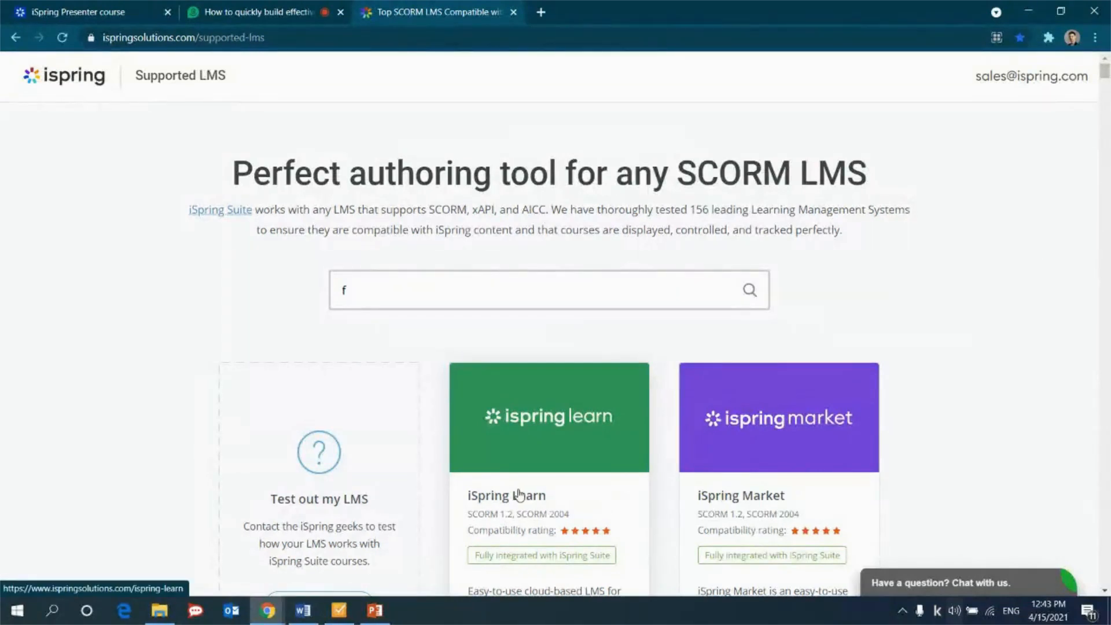
pyautogui.click(375, 610)
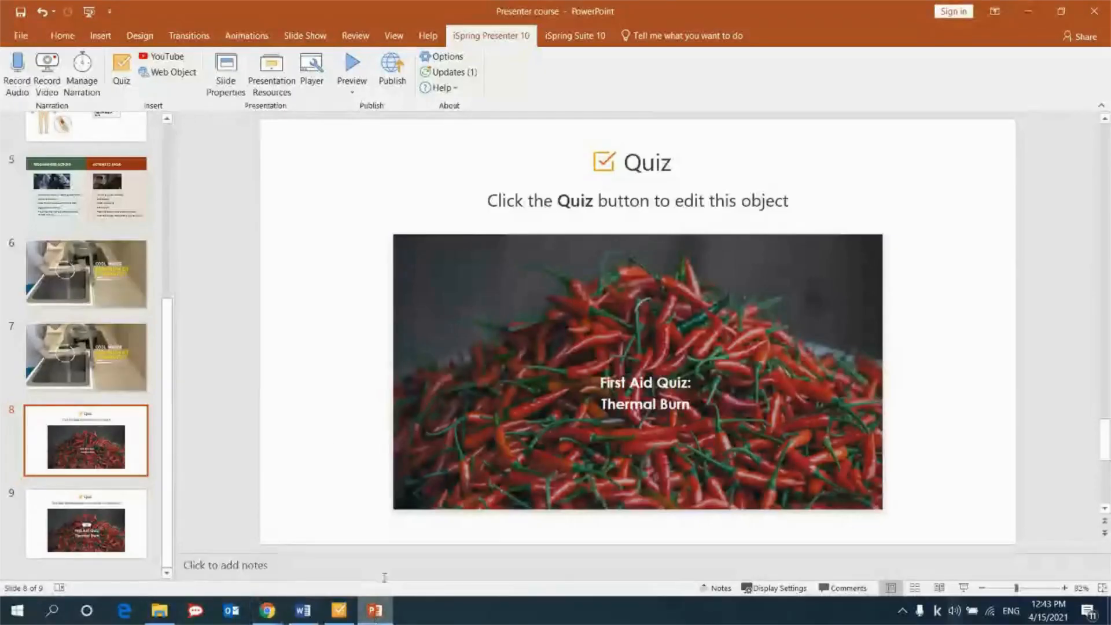
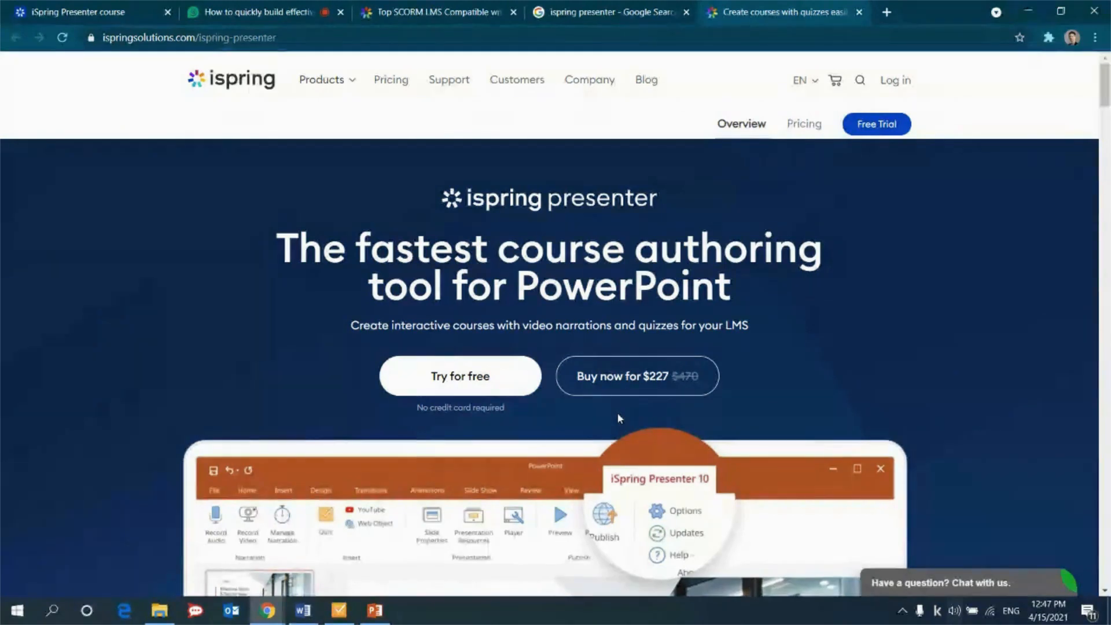
# Review the iSpring Presenter product page from its headline through the interactive courses section.
pyautogui.scroll(-1, 863, 379)
pyautogui.scroll(-2, 858, 380)
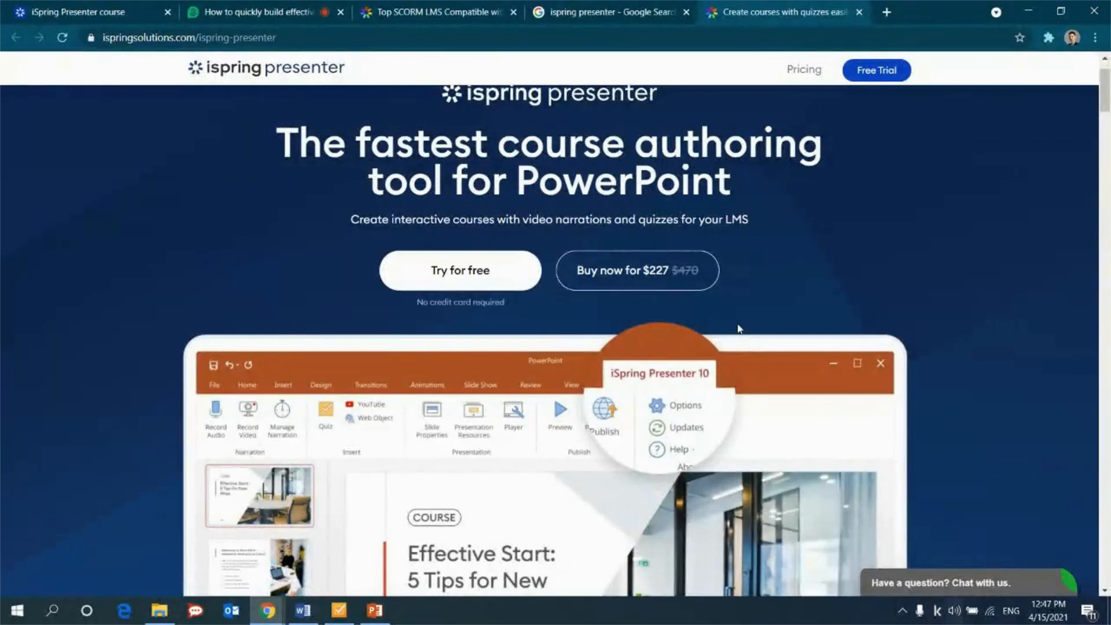
pyautogui.scroll(-1, 737, 329)
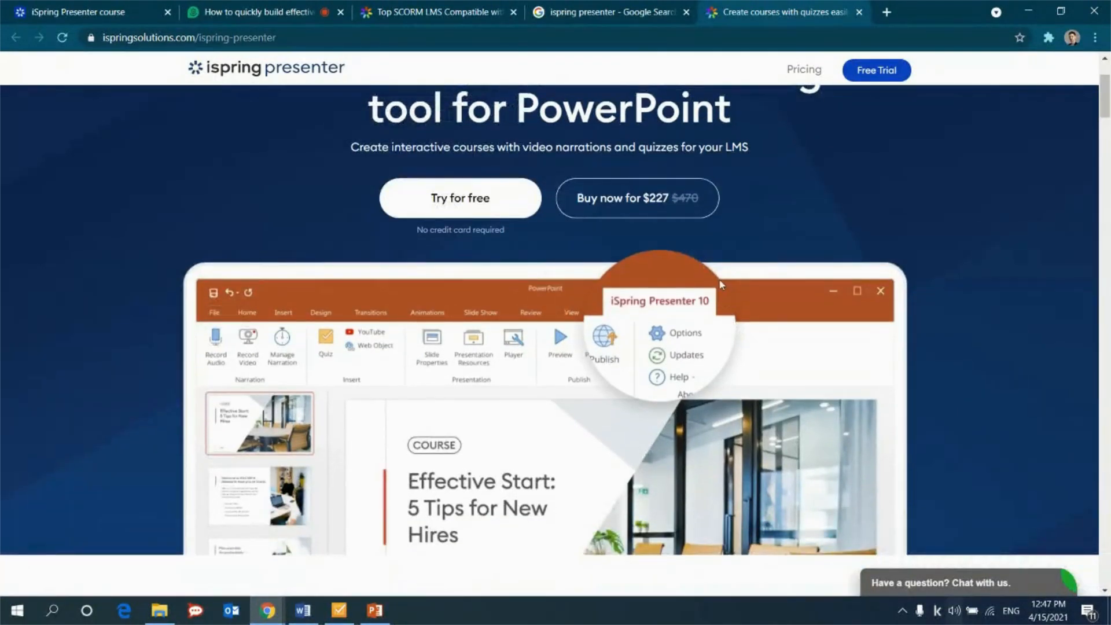
pyautogui.scroll(-3, 727, 300)
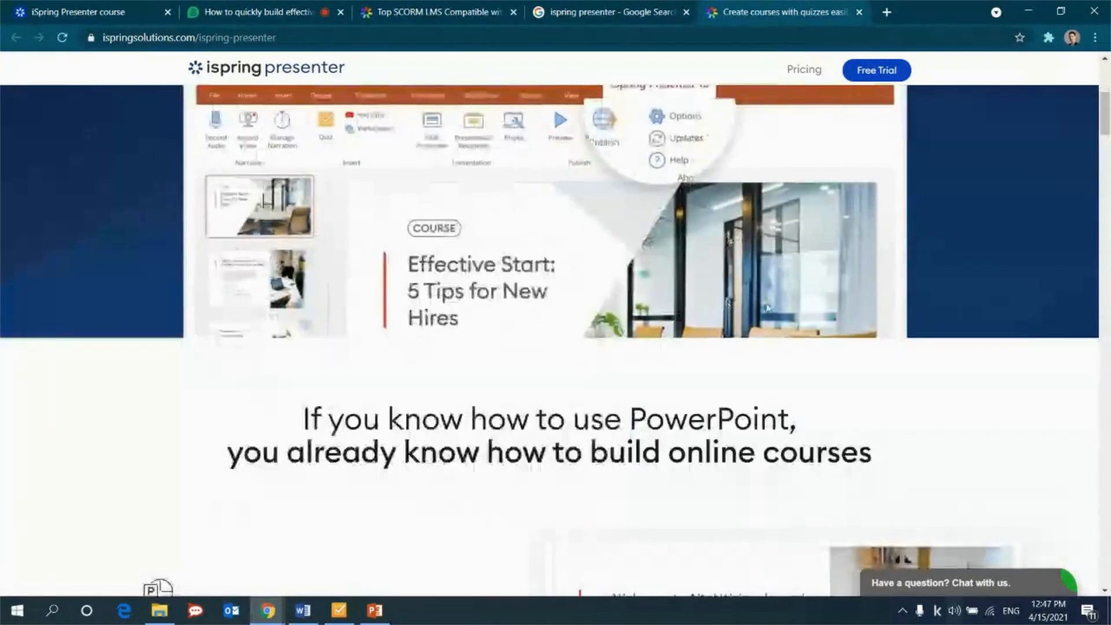
pyautogui.scroll(-4, 920, 358)
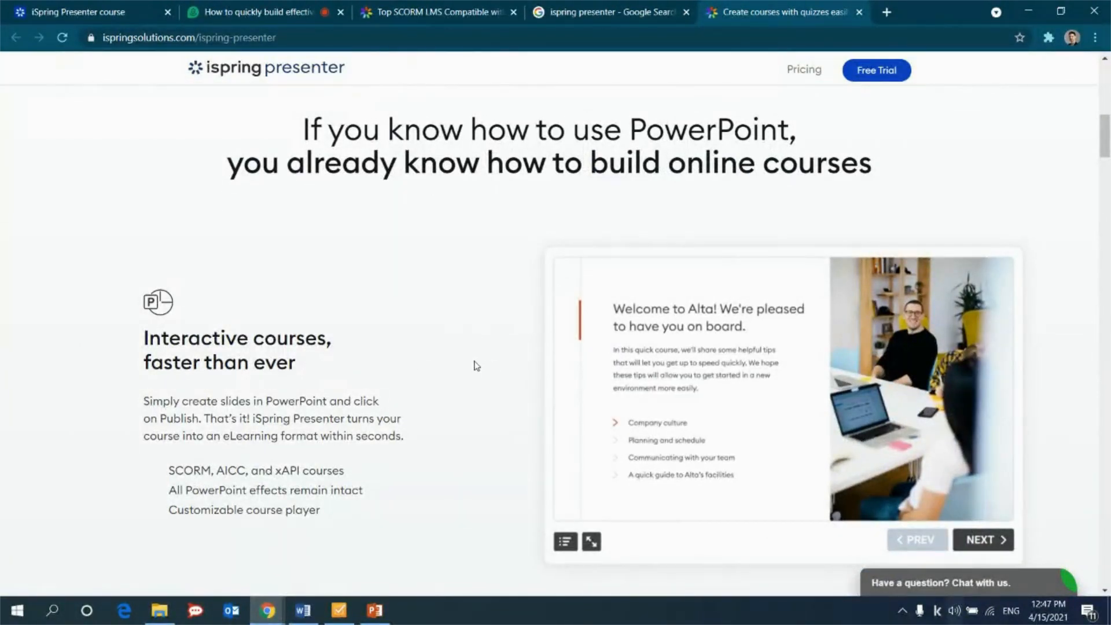
# Compare the features of iSpring Presenter and iSpring Suite in the product page's comparison table.
pyautogui.moveTo(1106, 136); pyautogui.dragTo(1108, 453)
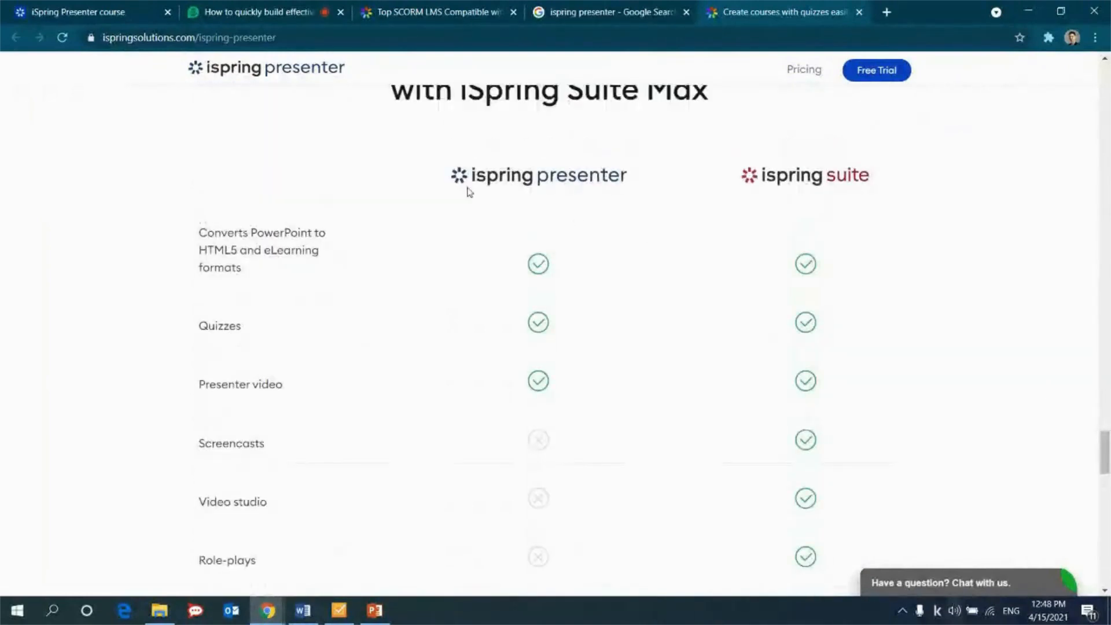
pyautogui.moveTo(360, 181); pyautogui.dragTo(503, 190)
pyautogui.click(416, 191)
pyautogui.scroll(-1, 457, 278)
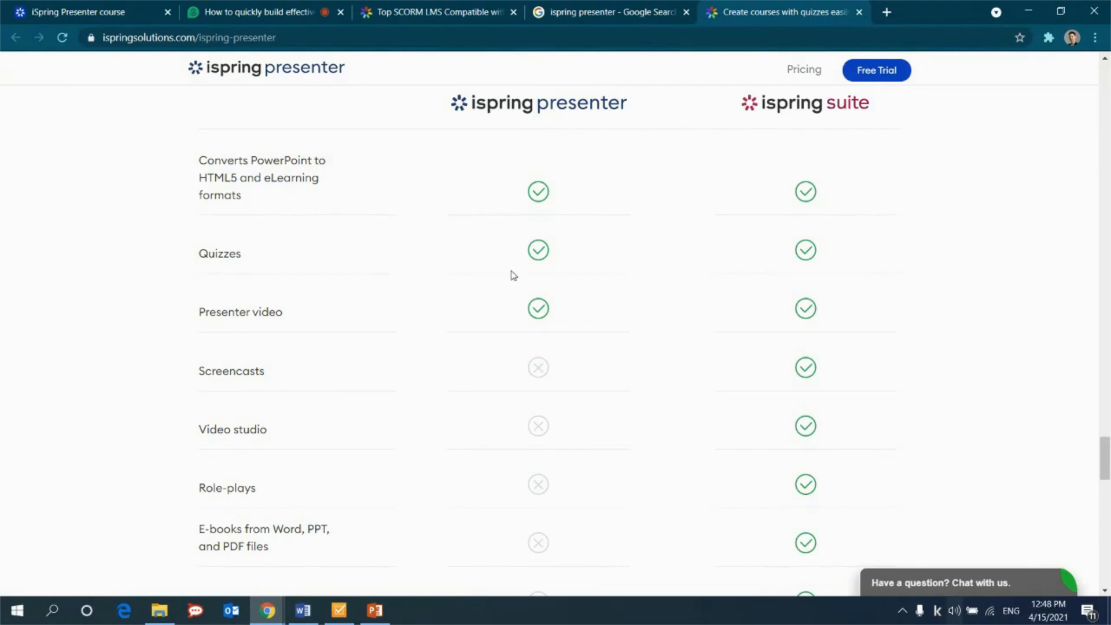
pyautogui.scroll(-8, 523, 279)
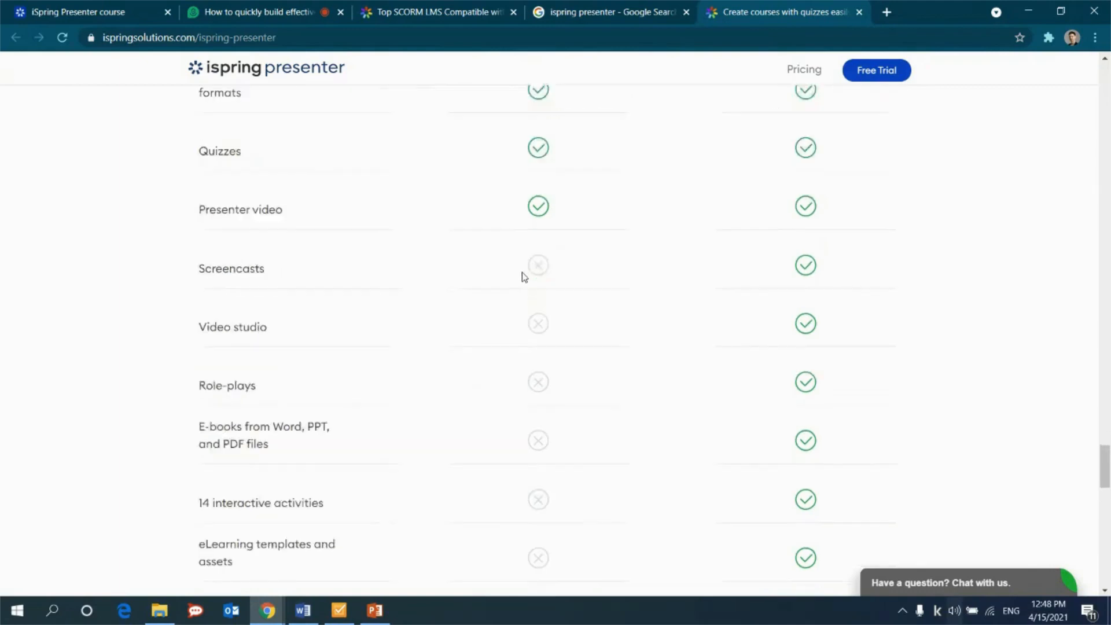
pyautogui.moveTo(1106, 500); pyautogui.dragTo(1098, 463)
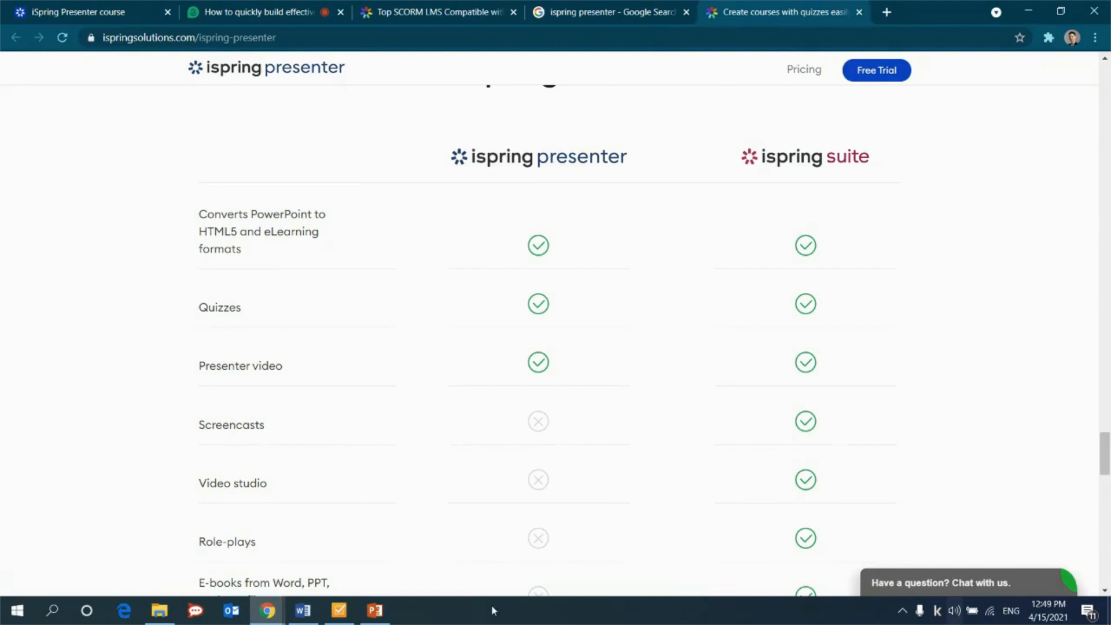
# Switch to PowerPoint, add another blank slide at the end, and move blank slide 10 ahead of the two quiz slides.
pyautogui.click(375, 610)
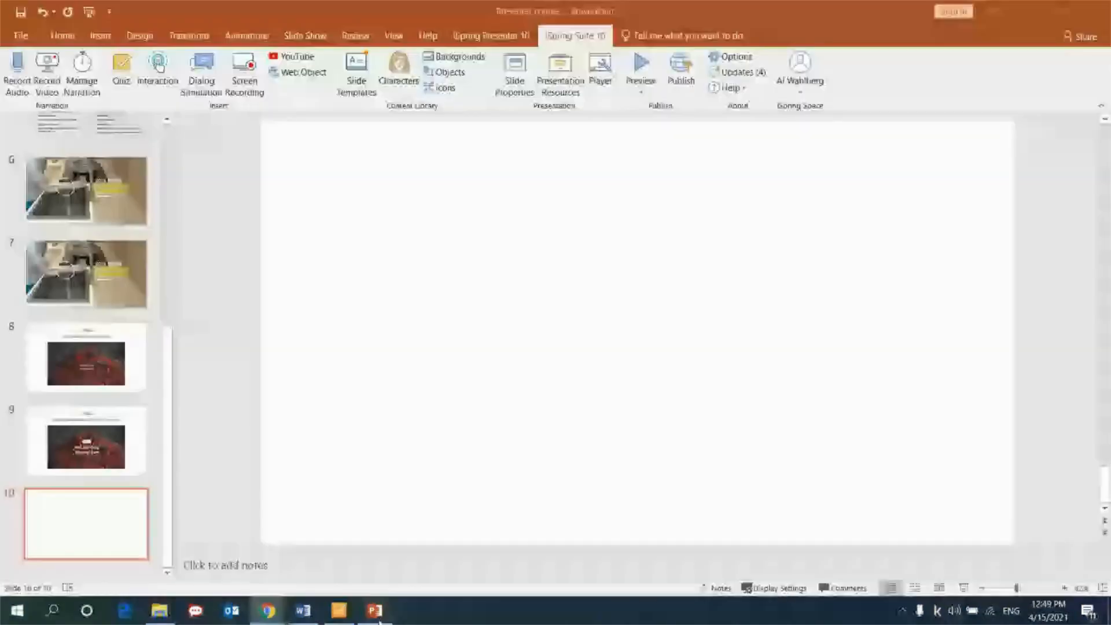
pyautogui.rightClick(108, 564)
pyautogui.click(121, 548)
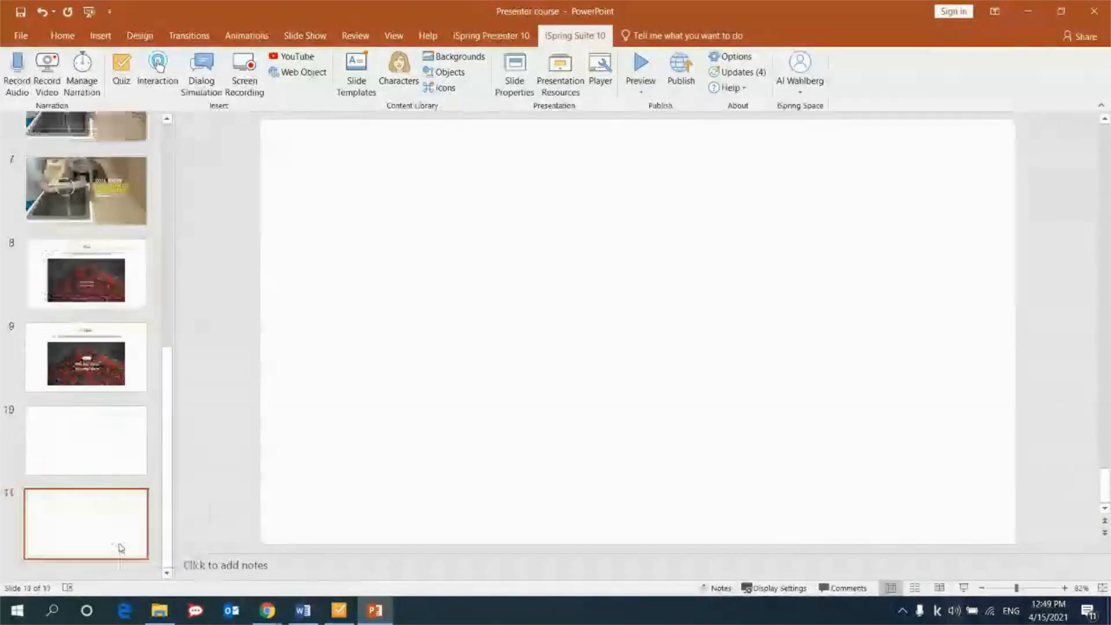
pyautogui.click(112, 459)
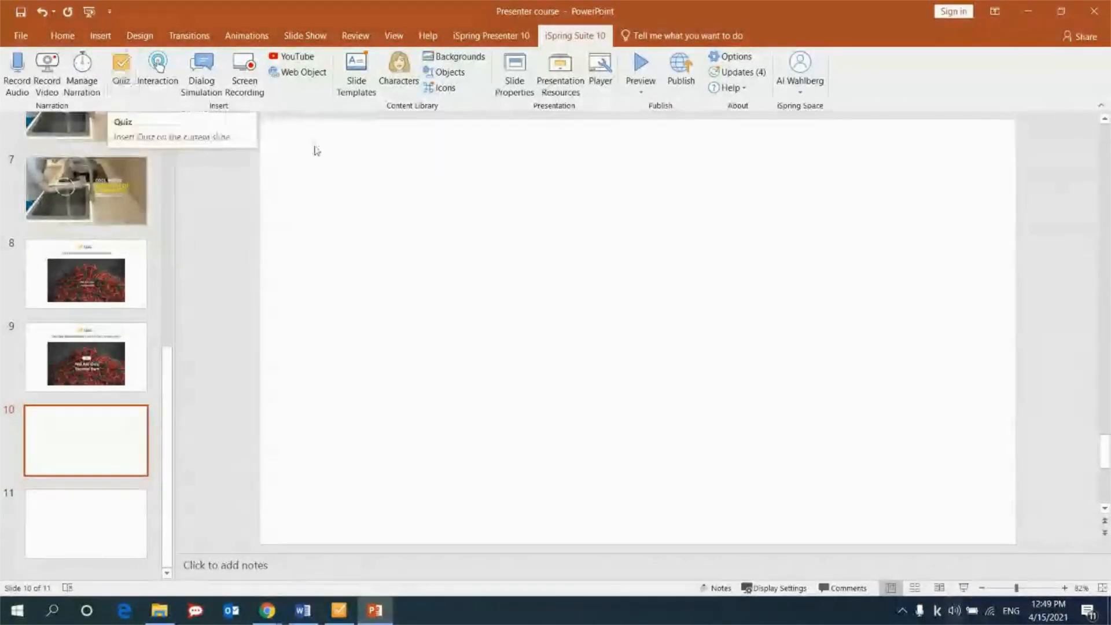
pyautogui.click(81, 520)
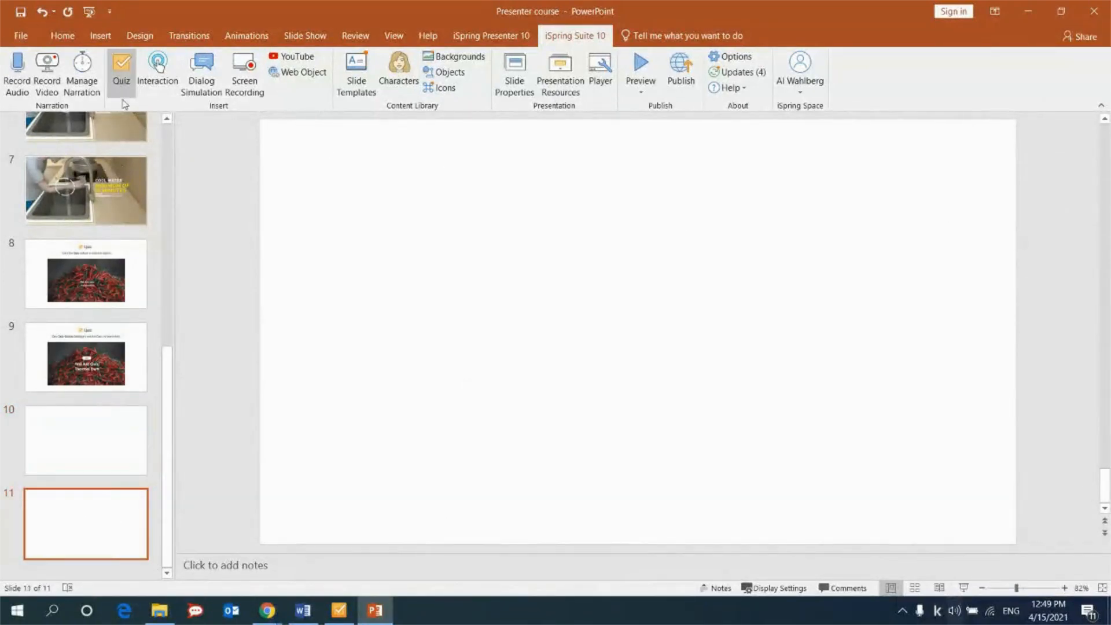
pyautogui.moveTo(89, 446); pyautogui.dragTo(83, 301)
pyautogui.moveTo(95, 540)
pyautogui.mouseDown()
pyautogui.moveTo(91, 456)
pyautogui.moveTo(94, 563)
pyautogui.moveTo(94, 531)
pyautogui.mouseUp()
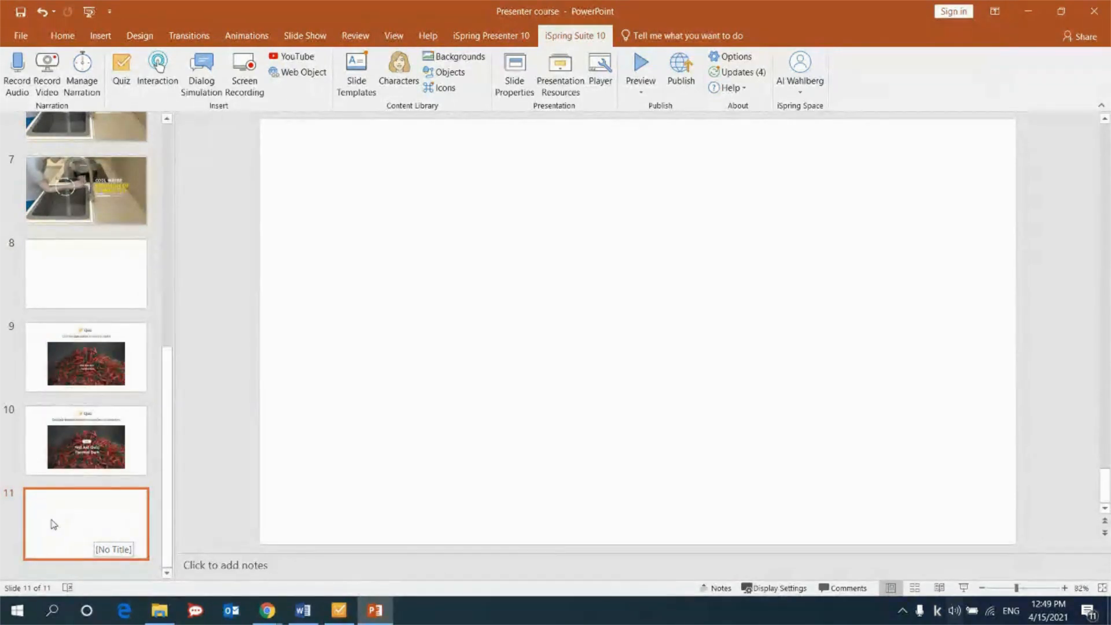
pyautogui.moveTo(57, 517); pyautogui.dragTo(84, 515)
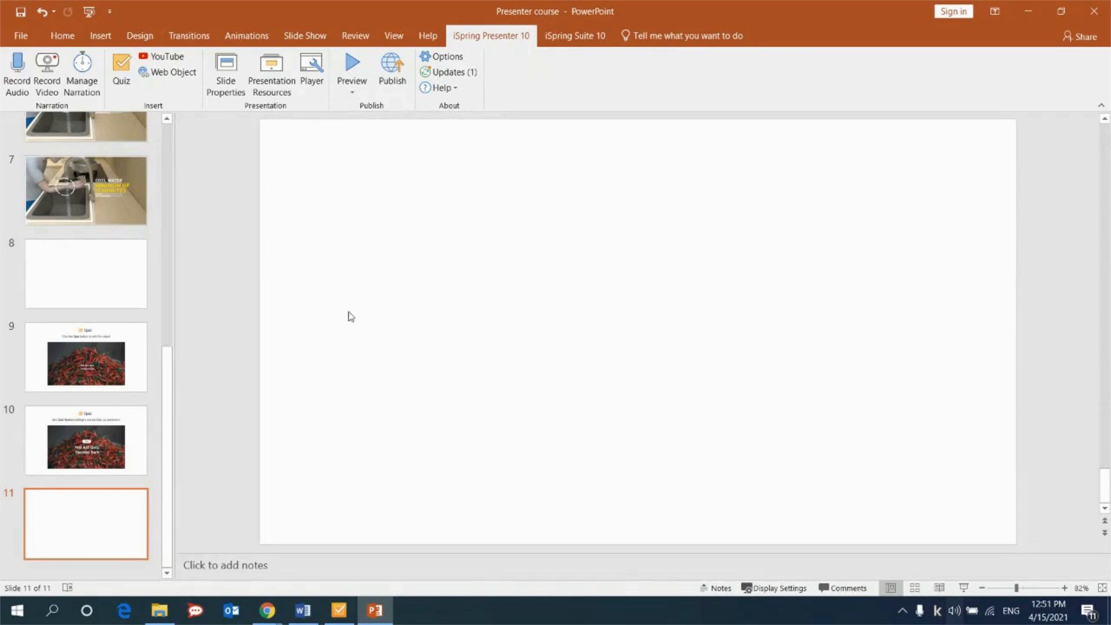
# Open the quiz branching for slide 10 from Slide Properties and review the destinations available on pass.
pyautogui.click(227, 89)
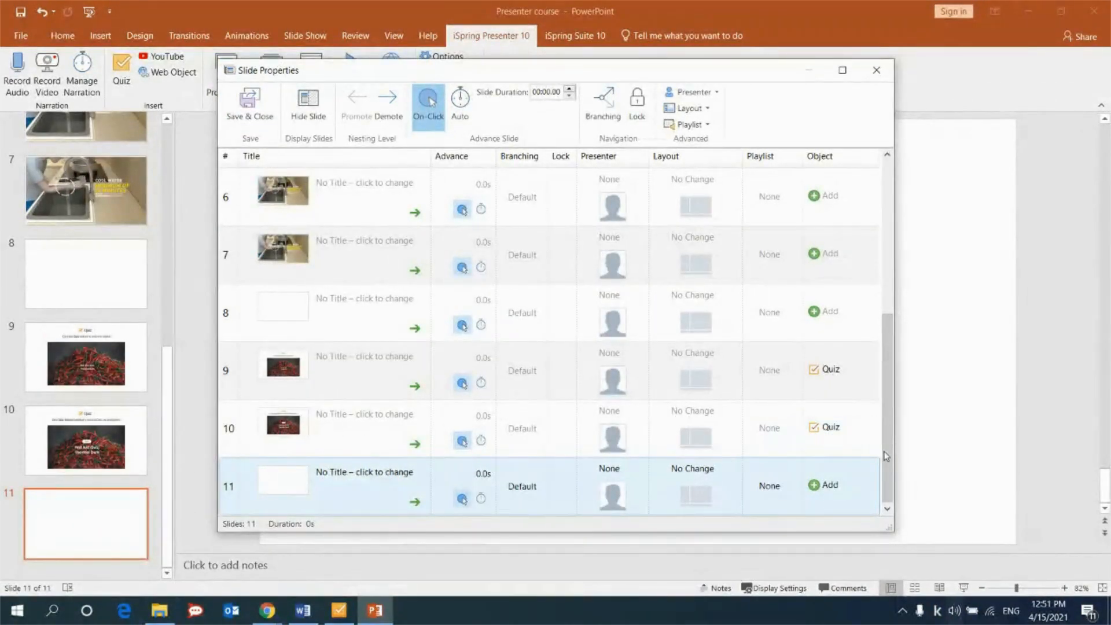
pyautogui.click(837, 430)
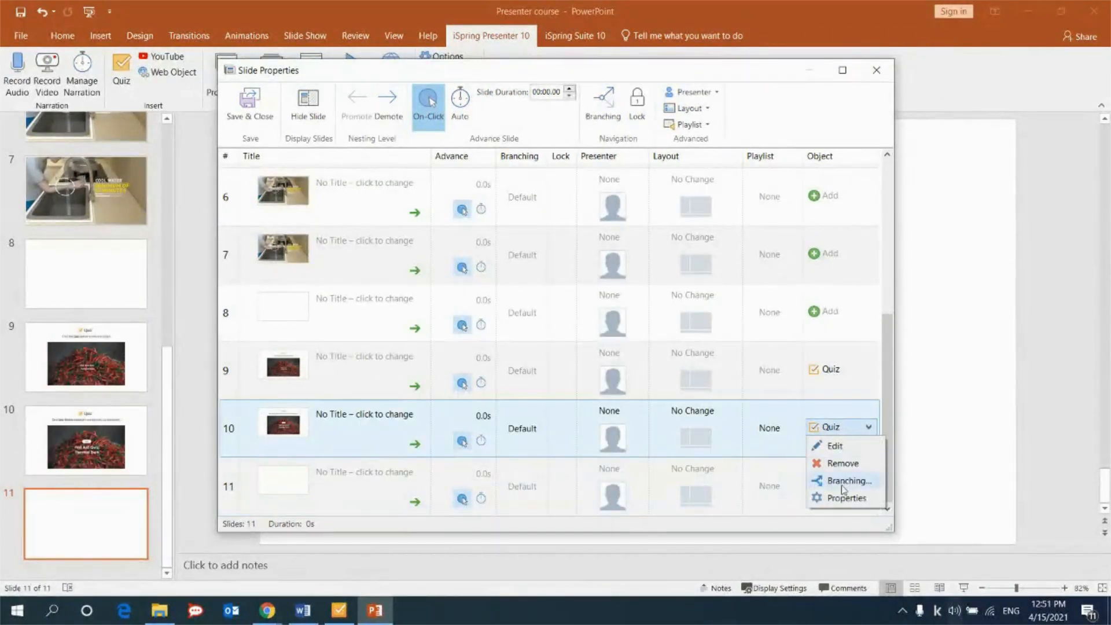
pyautogui.click(847, 481)
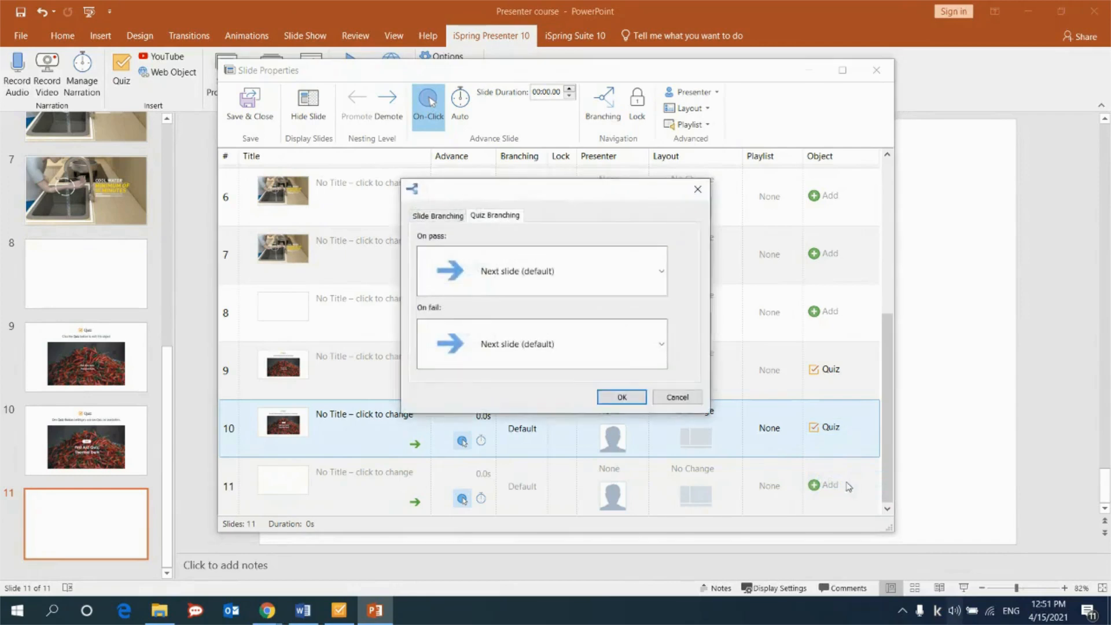
pyautogui.click(596, 273)
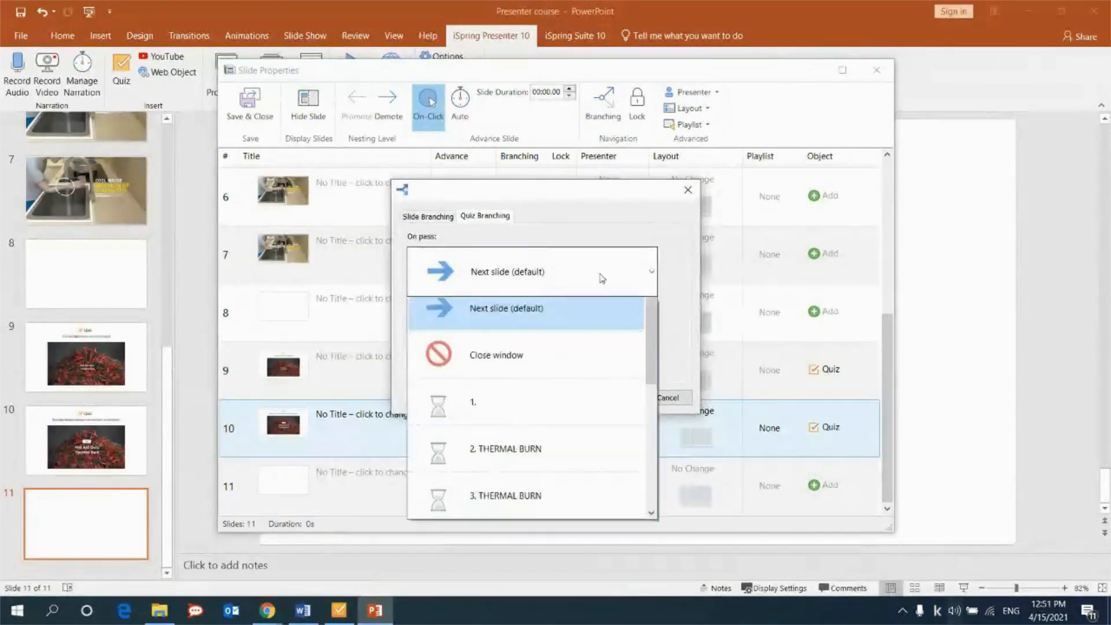
pyautogui.moveTo(654, 322); pyautogui.dragTo(651, 401)
pyautogui.click(576, 297)
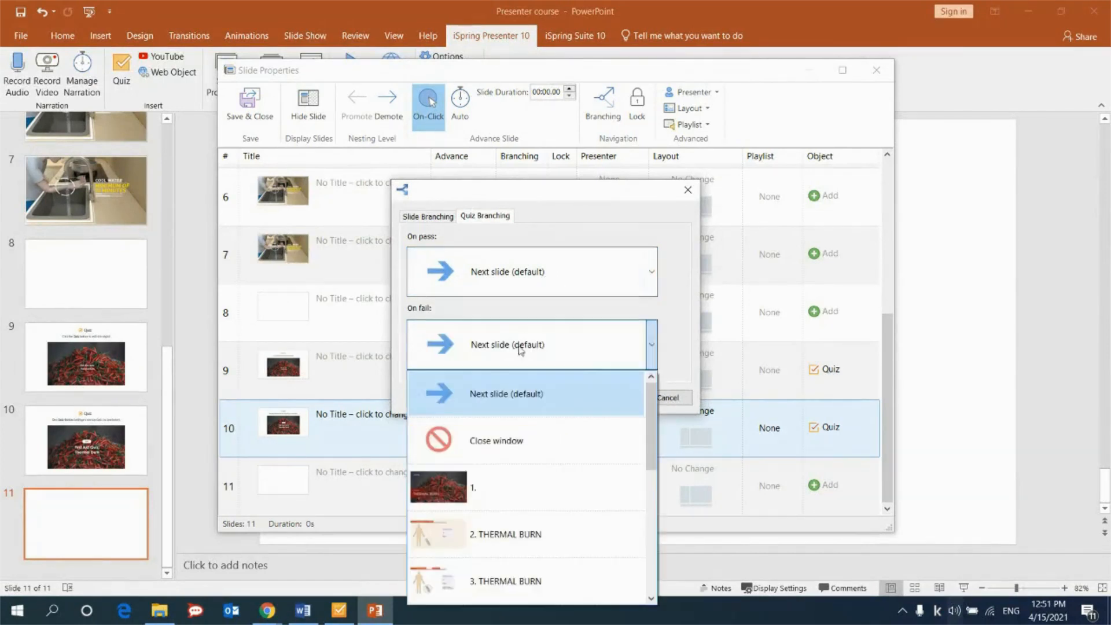
# Try Close window as the slide 10 quiz's on-fail destination, and close the branching and Slide Properties without saving.
pyautogui.click(518, 347)
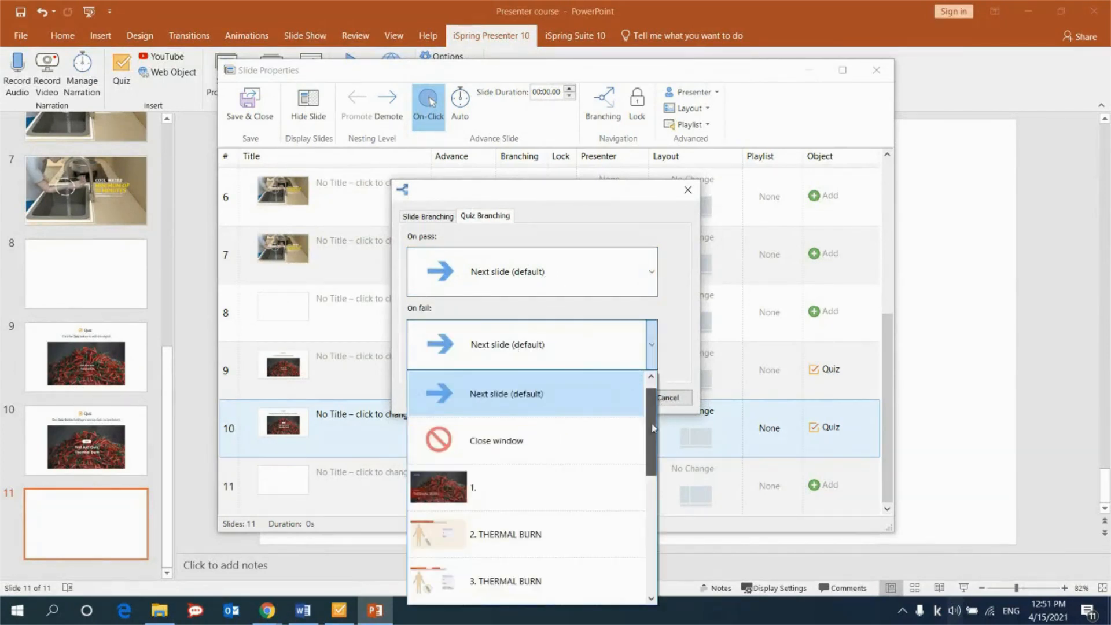
pyautogui.moveTo(650, 415); pyautogui.dragTo(654, 526)
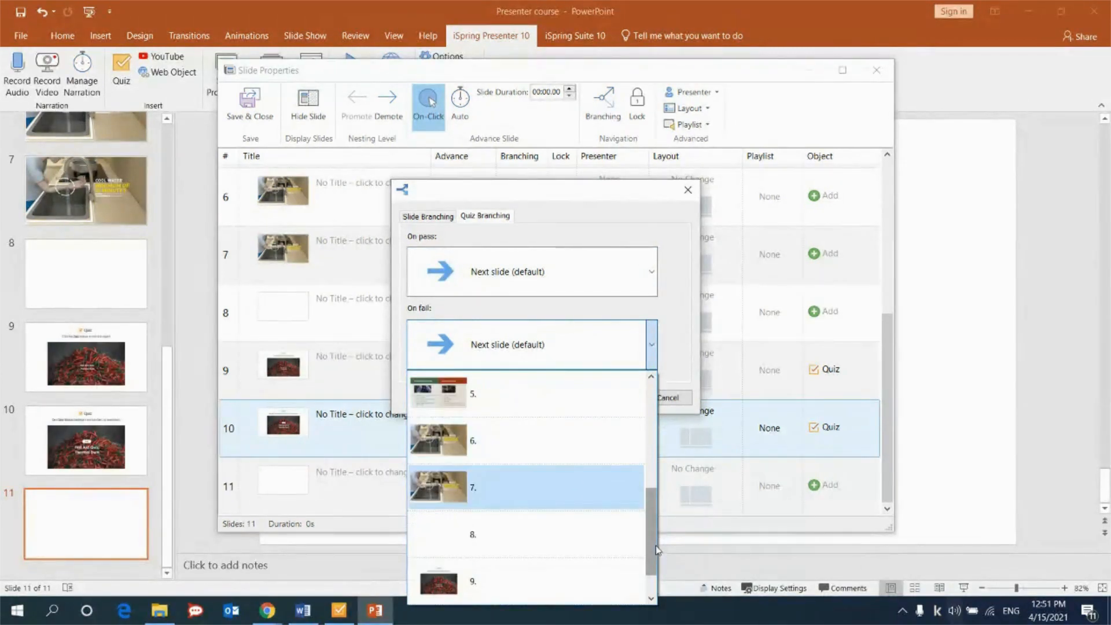
pyautogui.scroll(3, 578, 474)
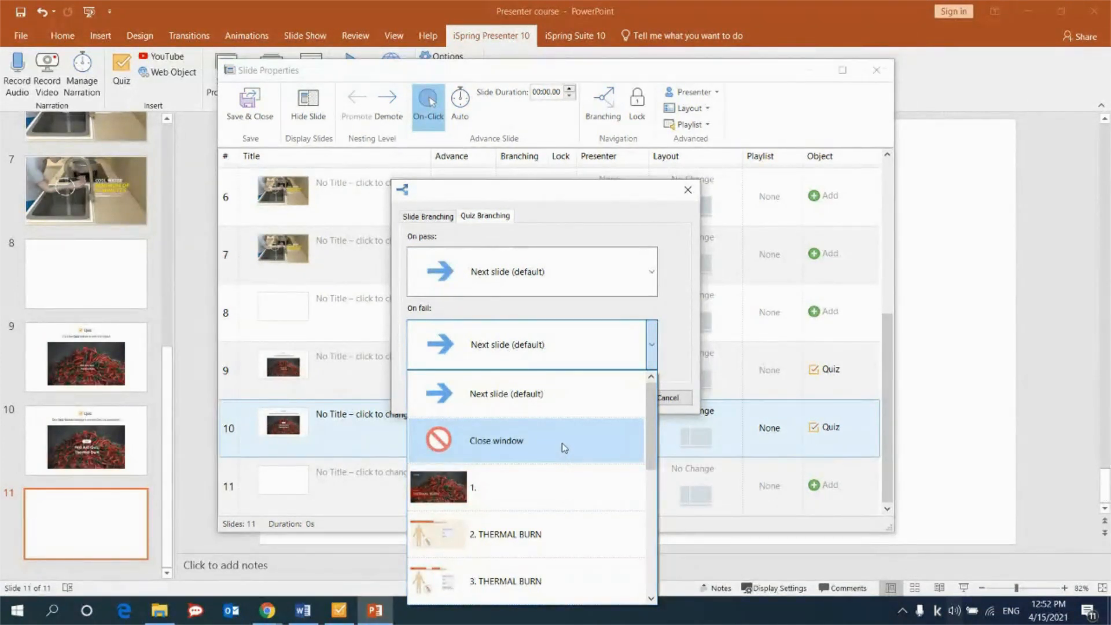
pyautogui.click(565, 446)
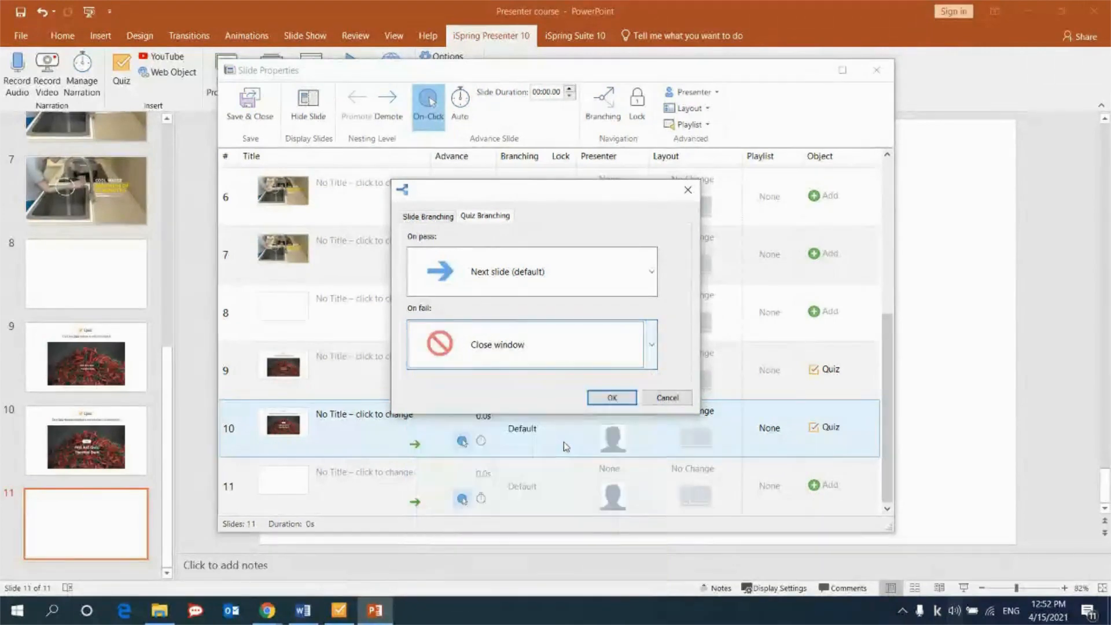
pyautogui.click(687, 190)
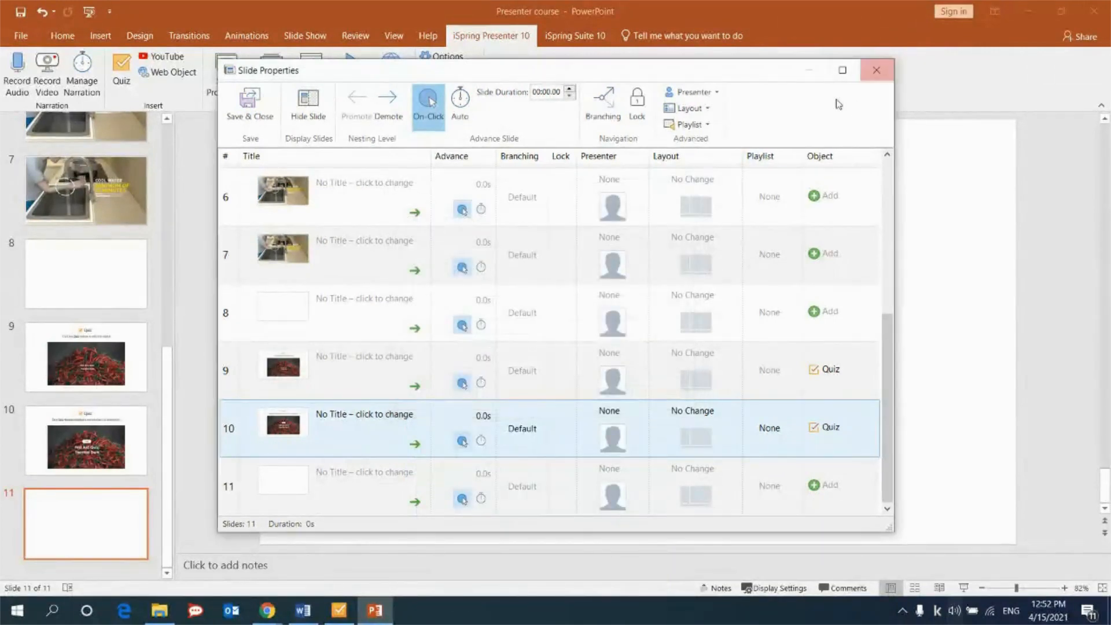
pyautogui.click(877, 70)
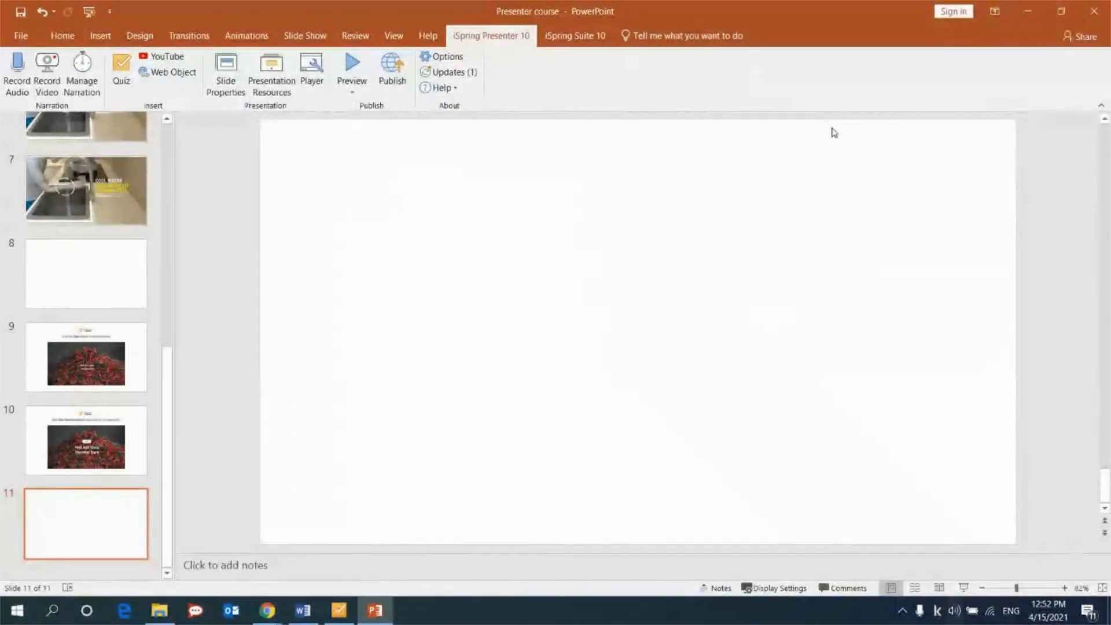